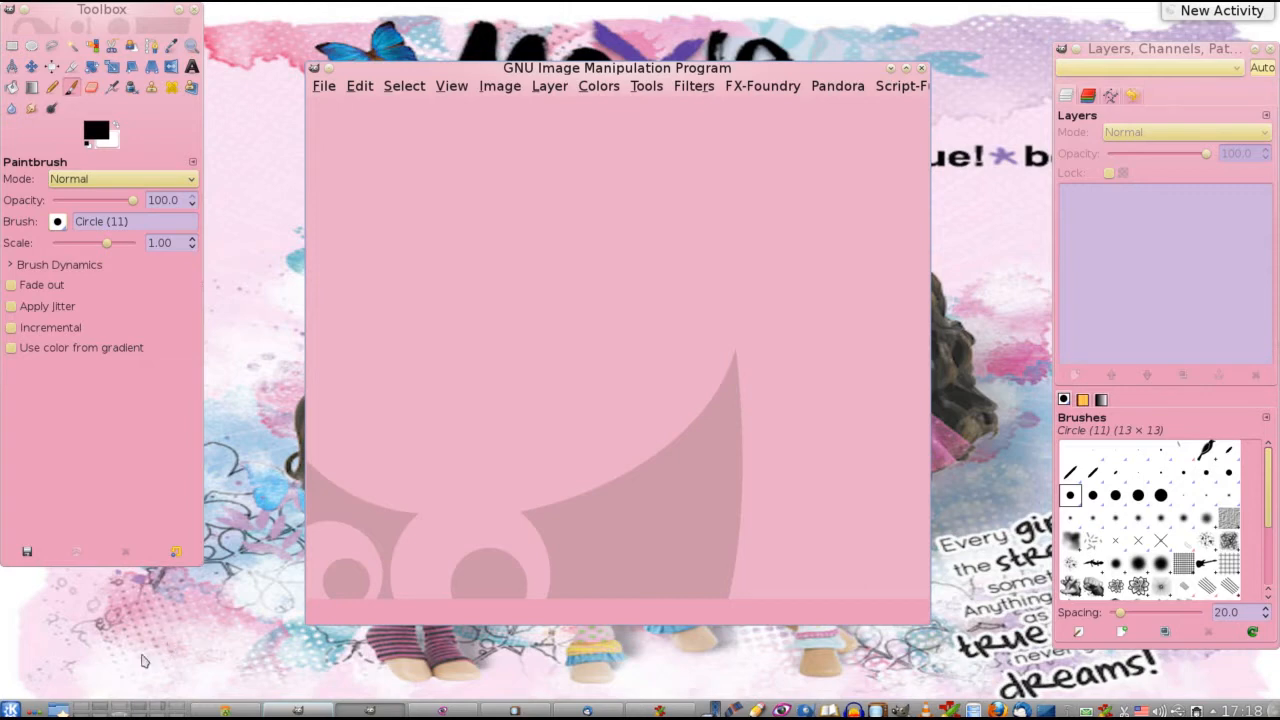
- Switch to Gwenview and look through the character01 frames, picking out s_show_00003.jpg and s_show_00019.jpg
left_click(137, 707)
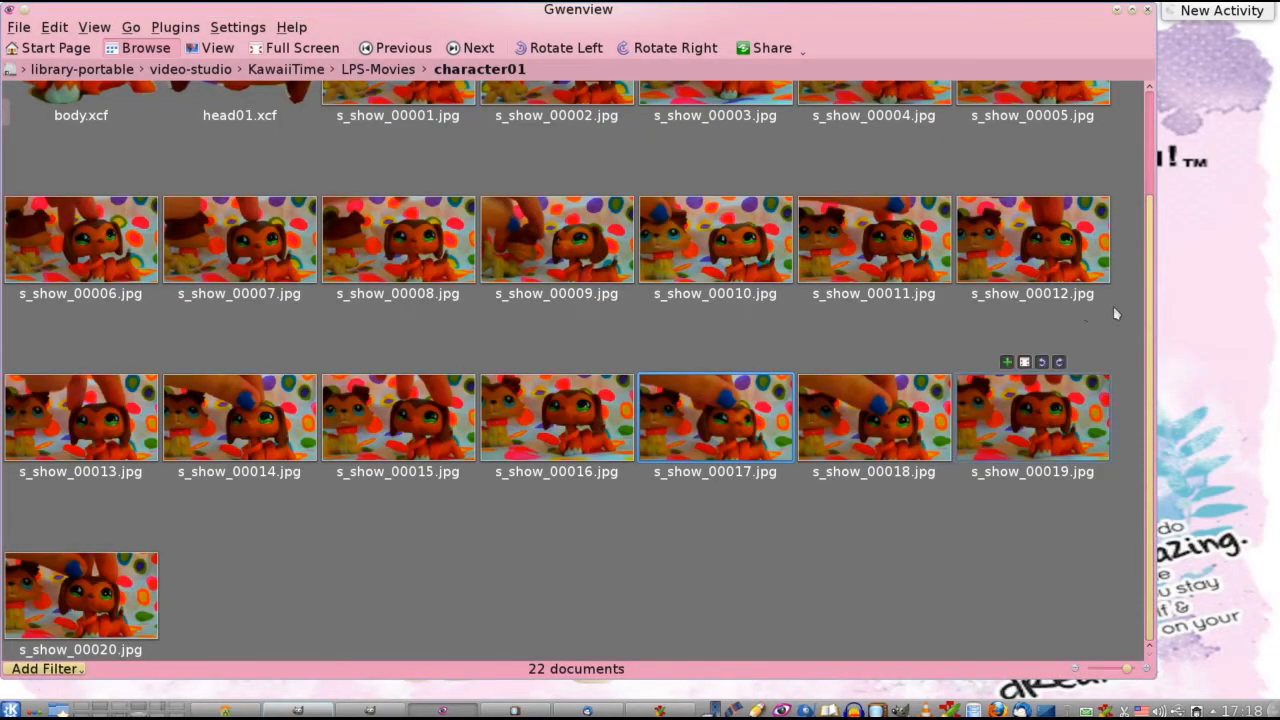
scroll(1124, 302, "up", 2)
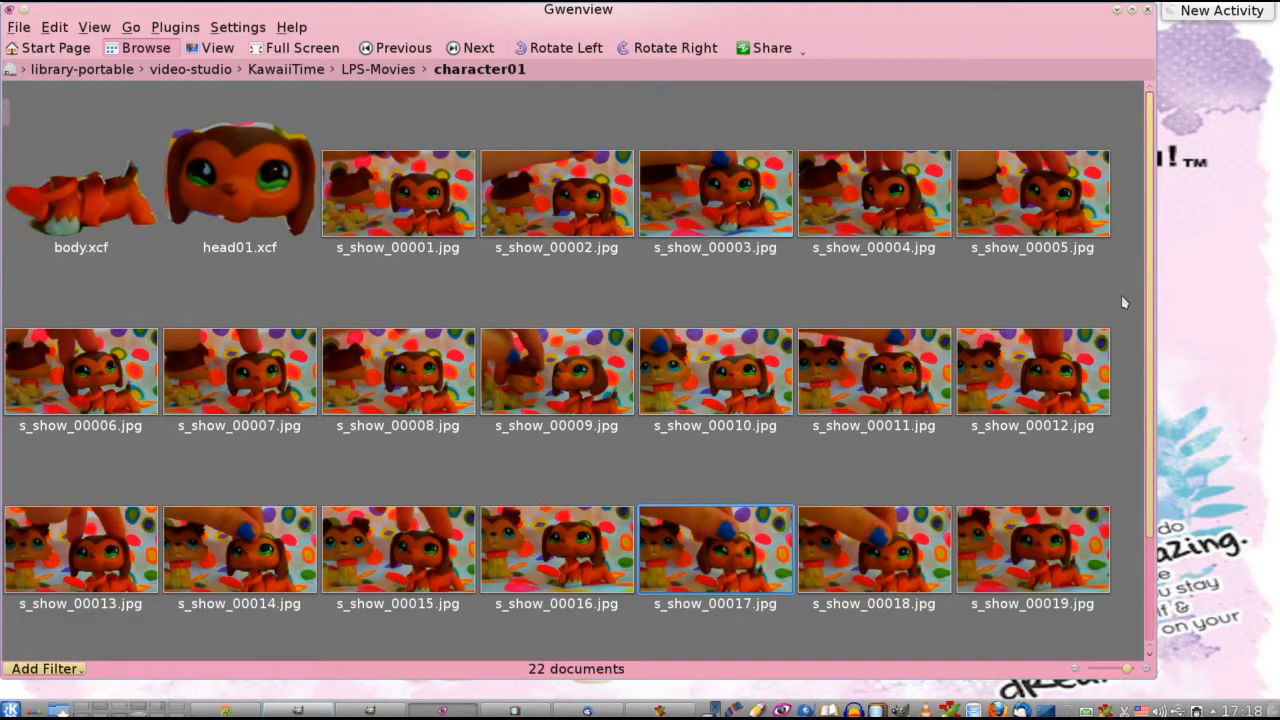
mouse_move(586, 308)
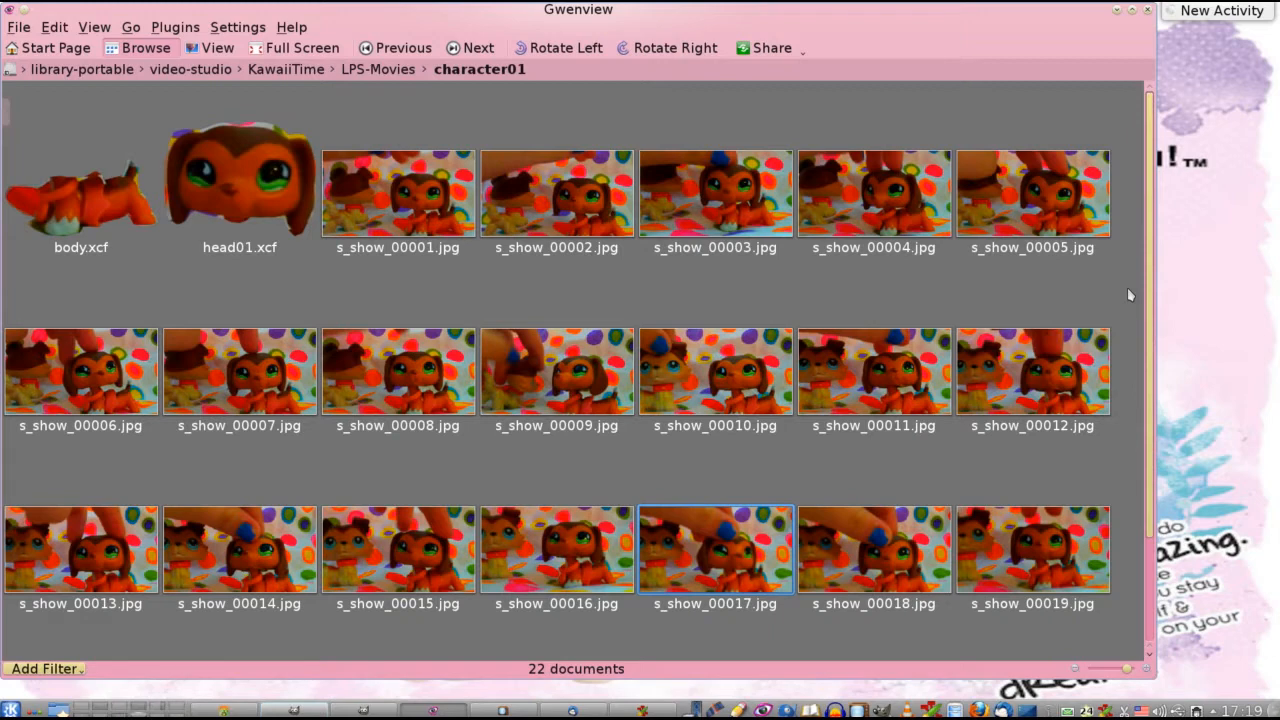
mouse_move(700, 190)
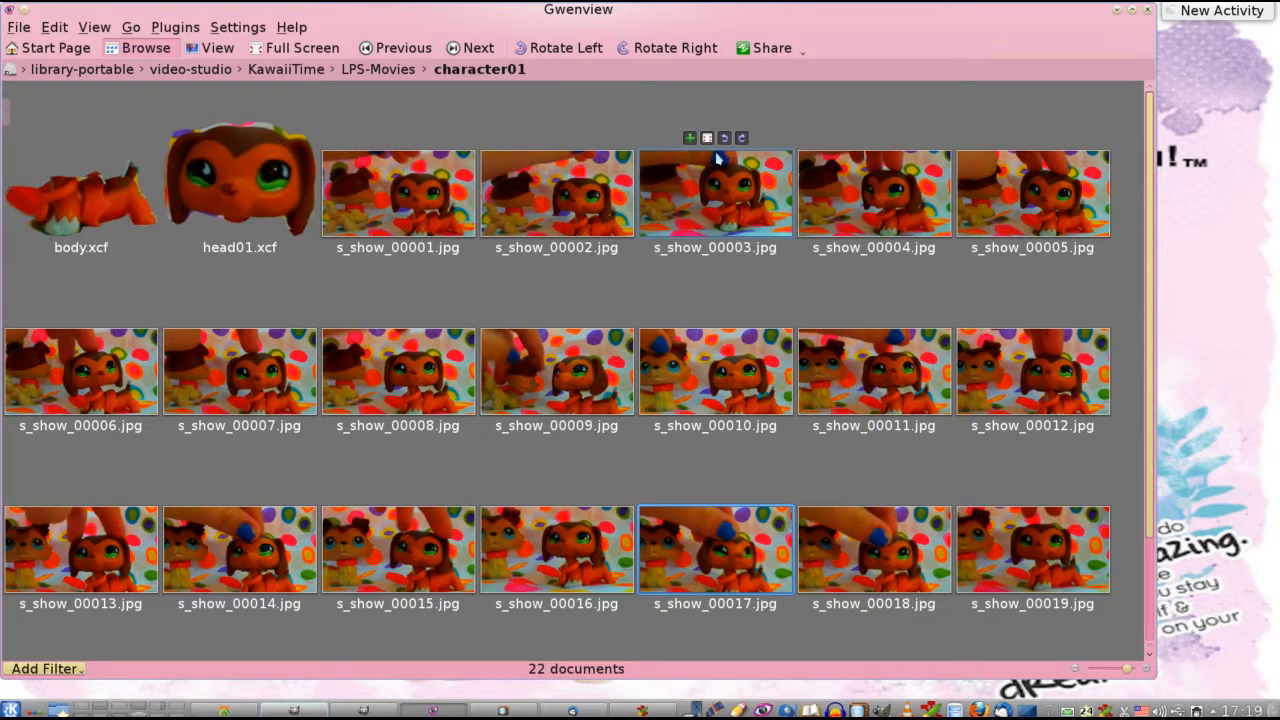
left_click(726, 218)
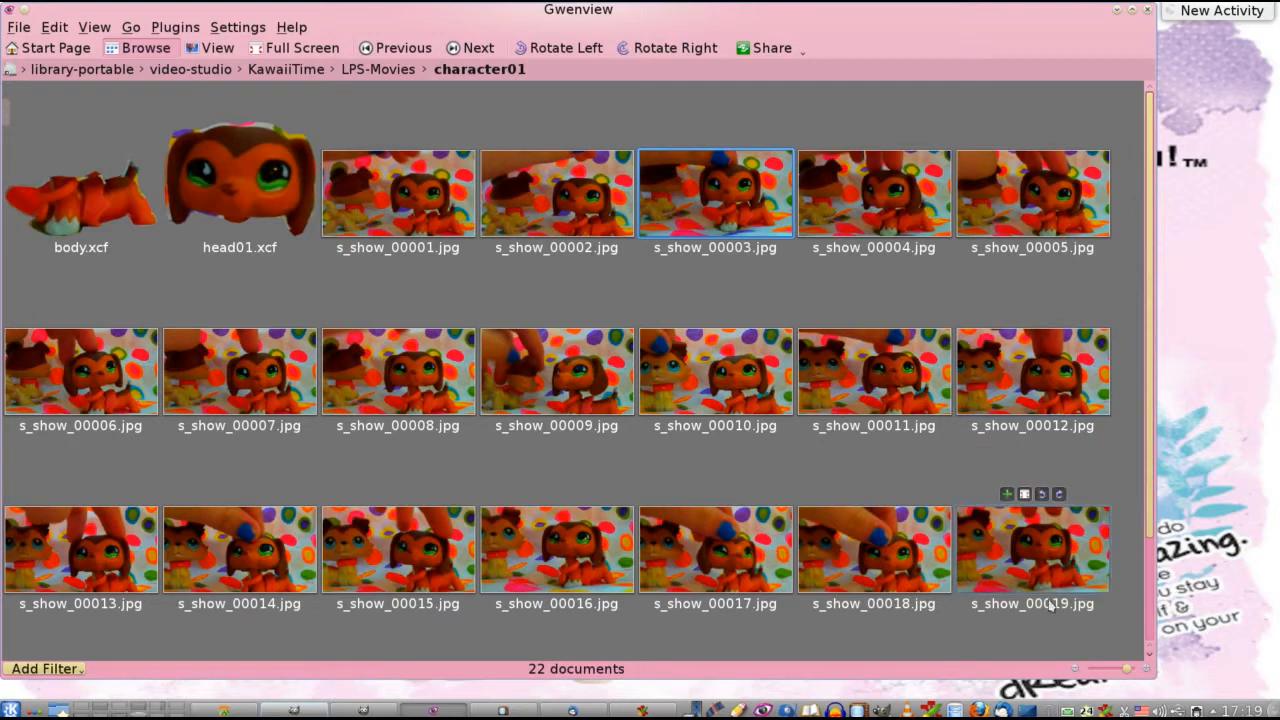
left_click(1035, 557)
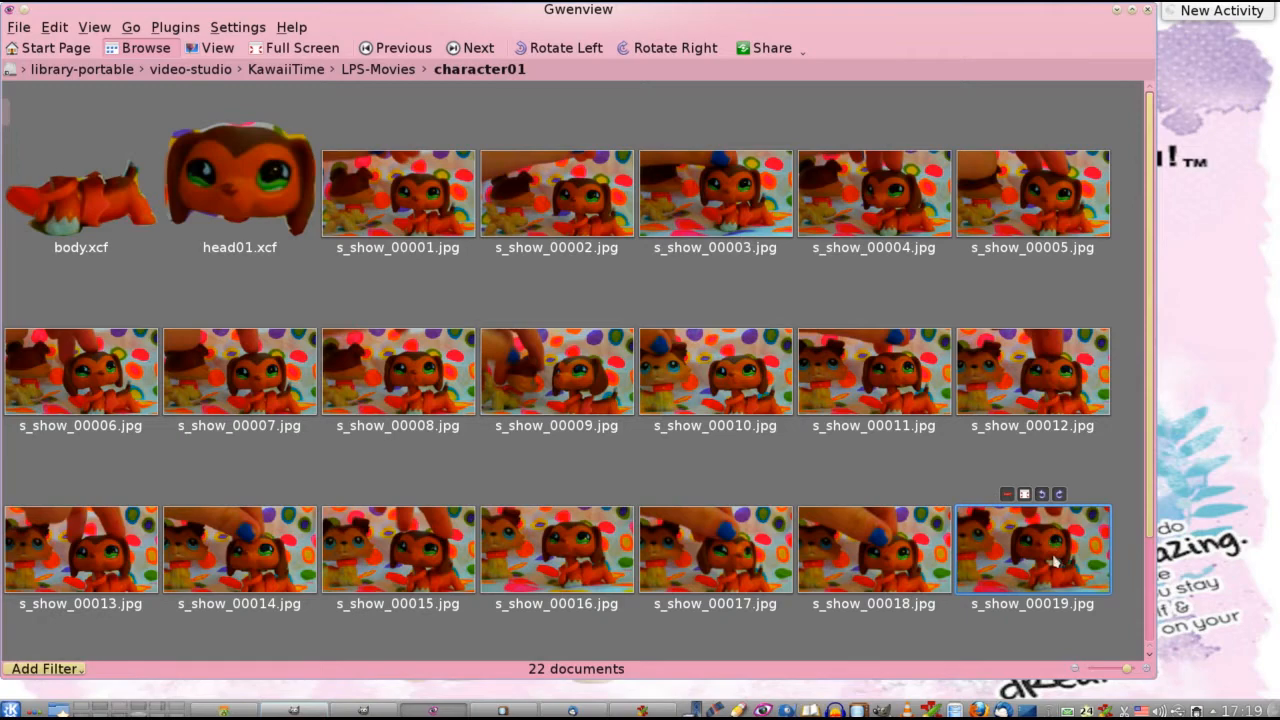
scroll(1133, 568, "down", 2)
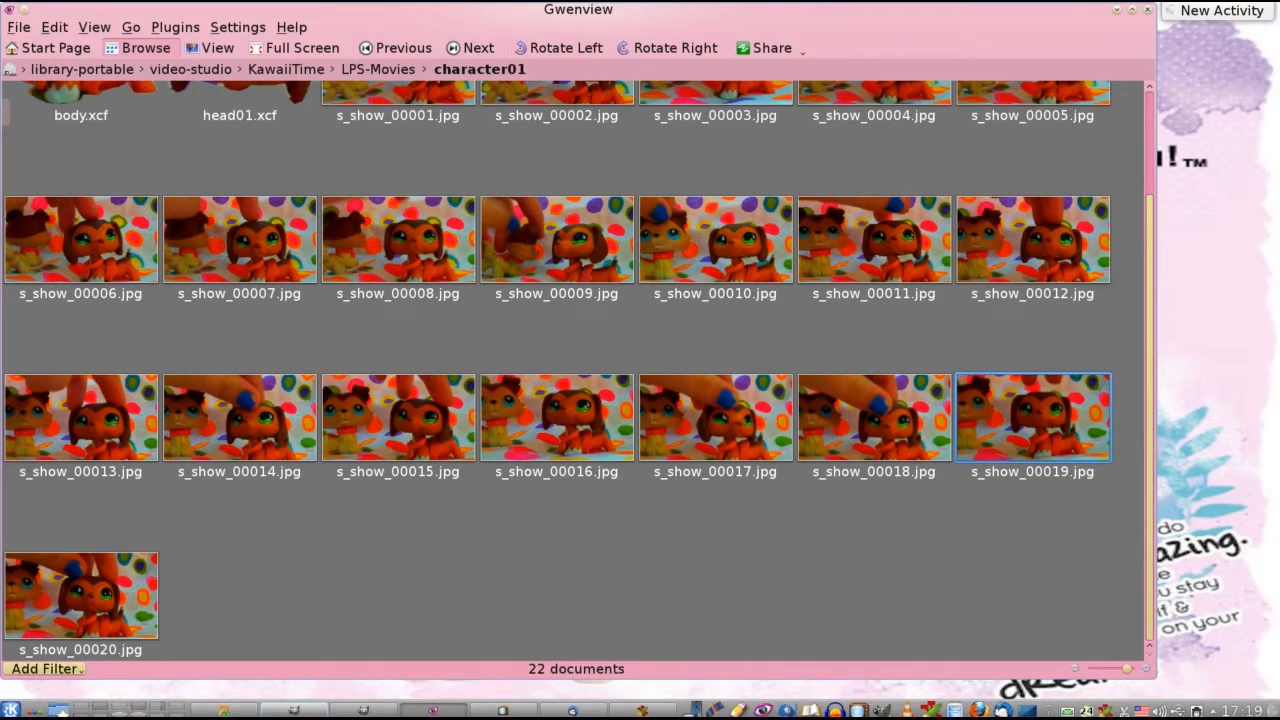
- Switch to GIMP, start opening an image and browse to the video-studio folder in library-portable
left_click(120, 710)
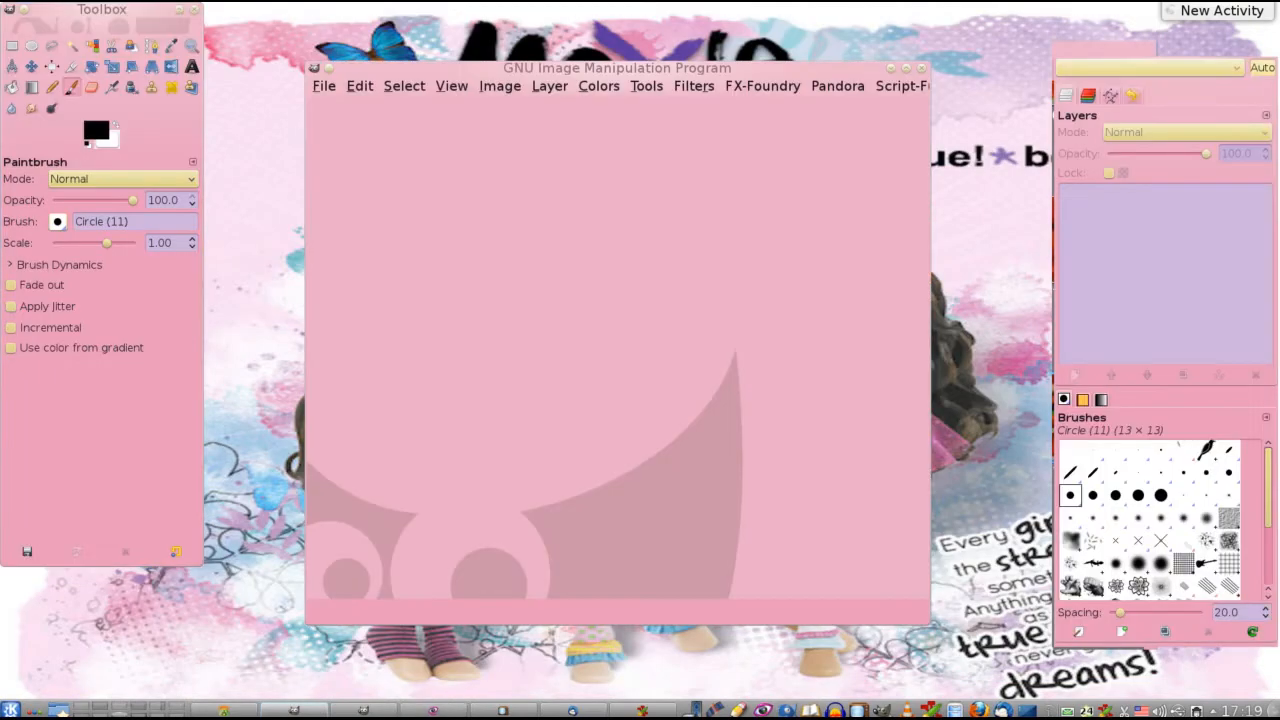
left_click(320, 88)
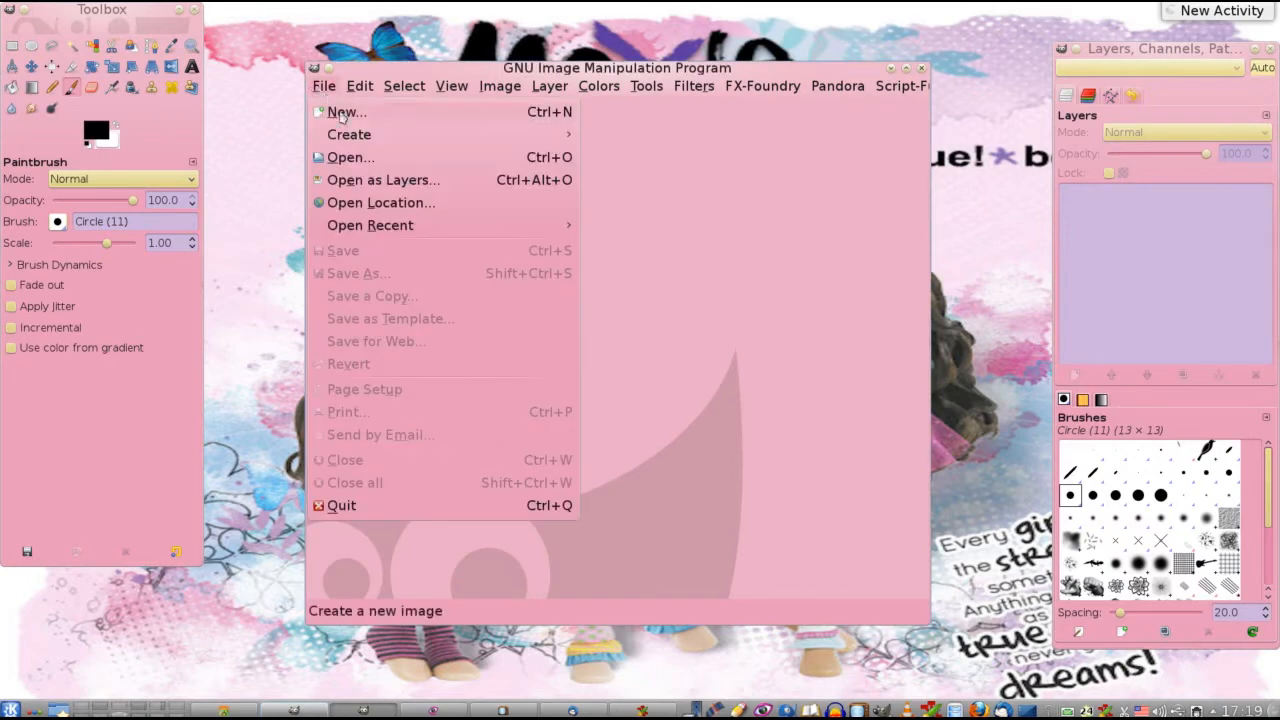
left_click(348, 157)
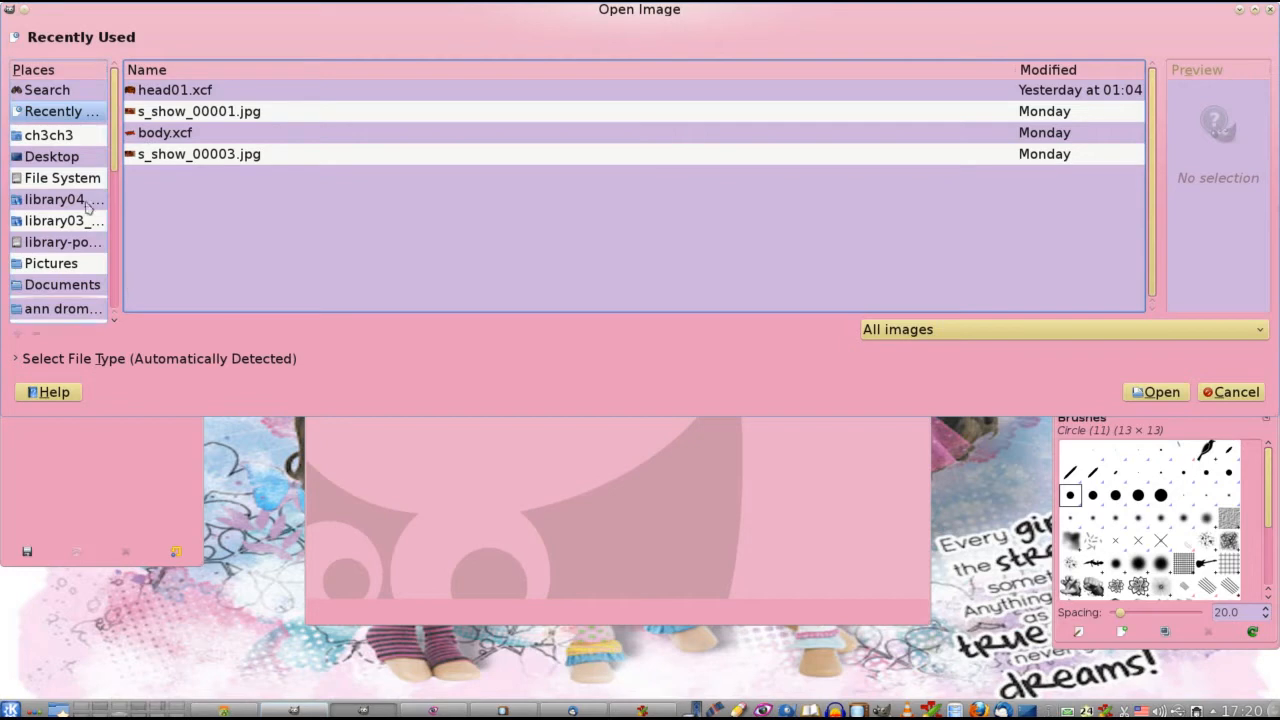
left_click(76, 242)
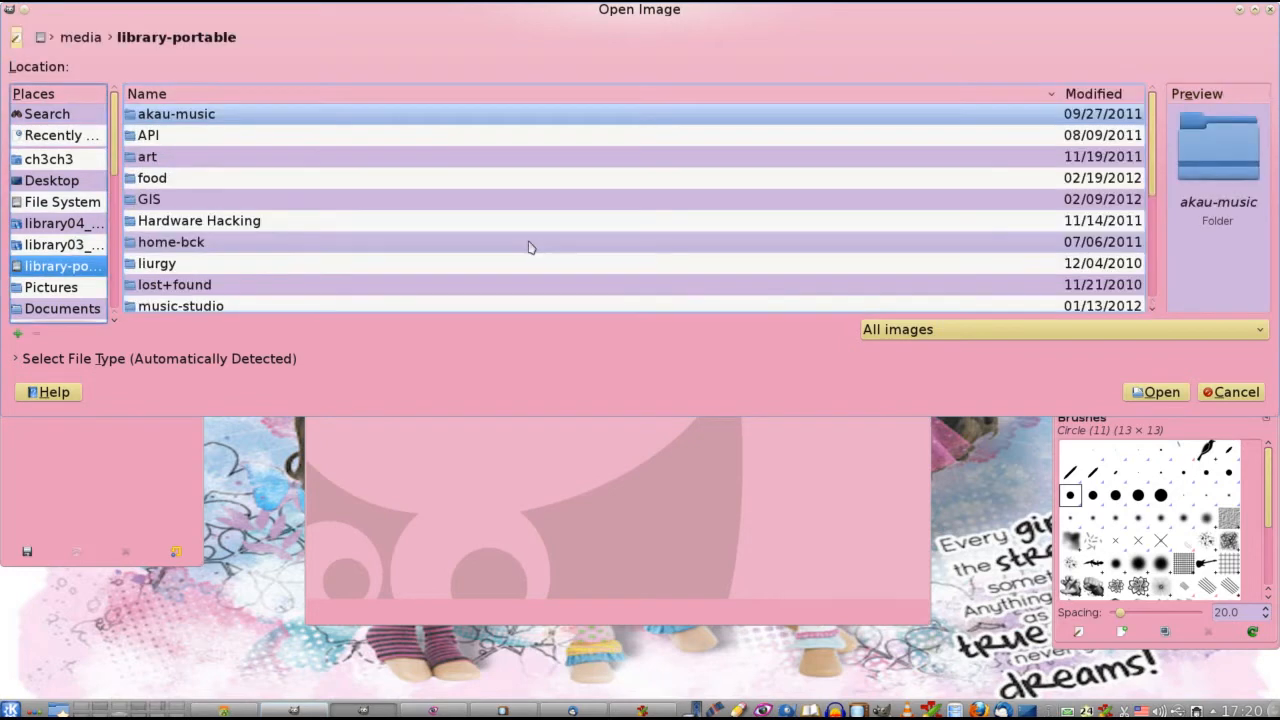
scroll(530, 247, "down", 2)
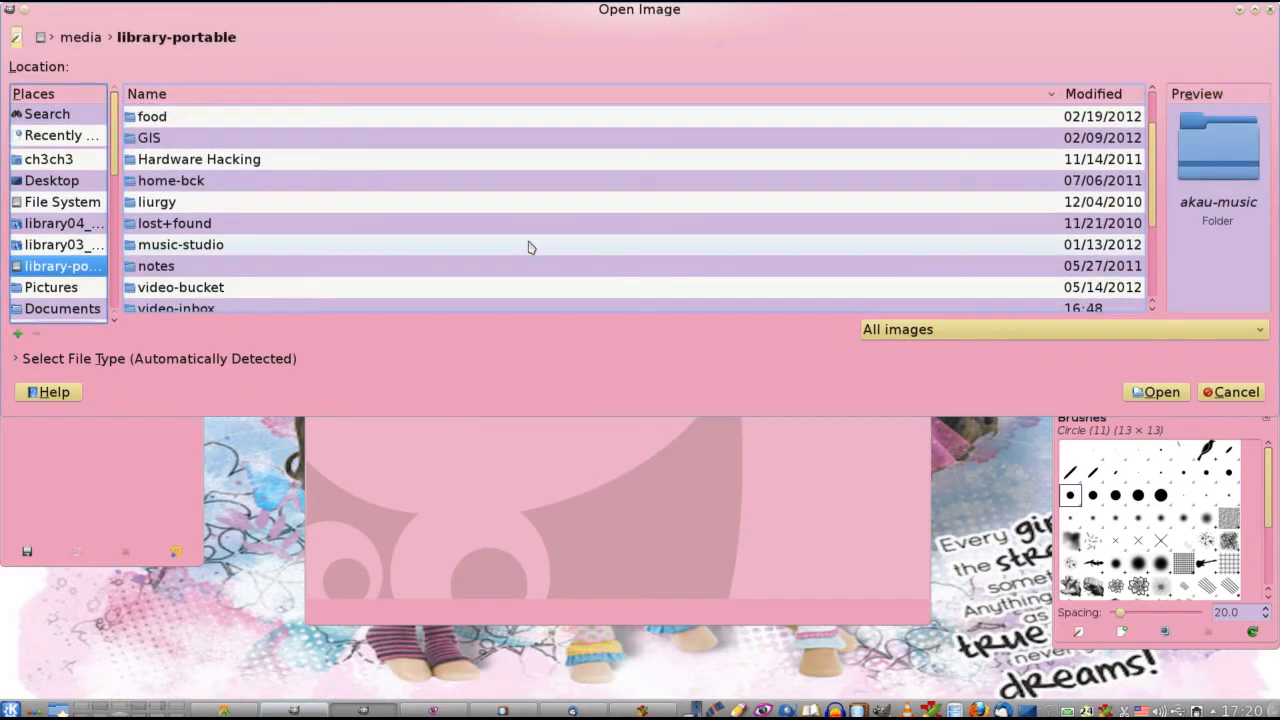
scroll(530, 247, "down", 1)
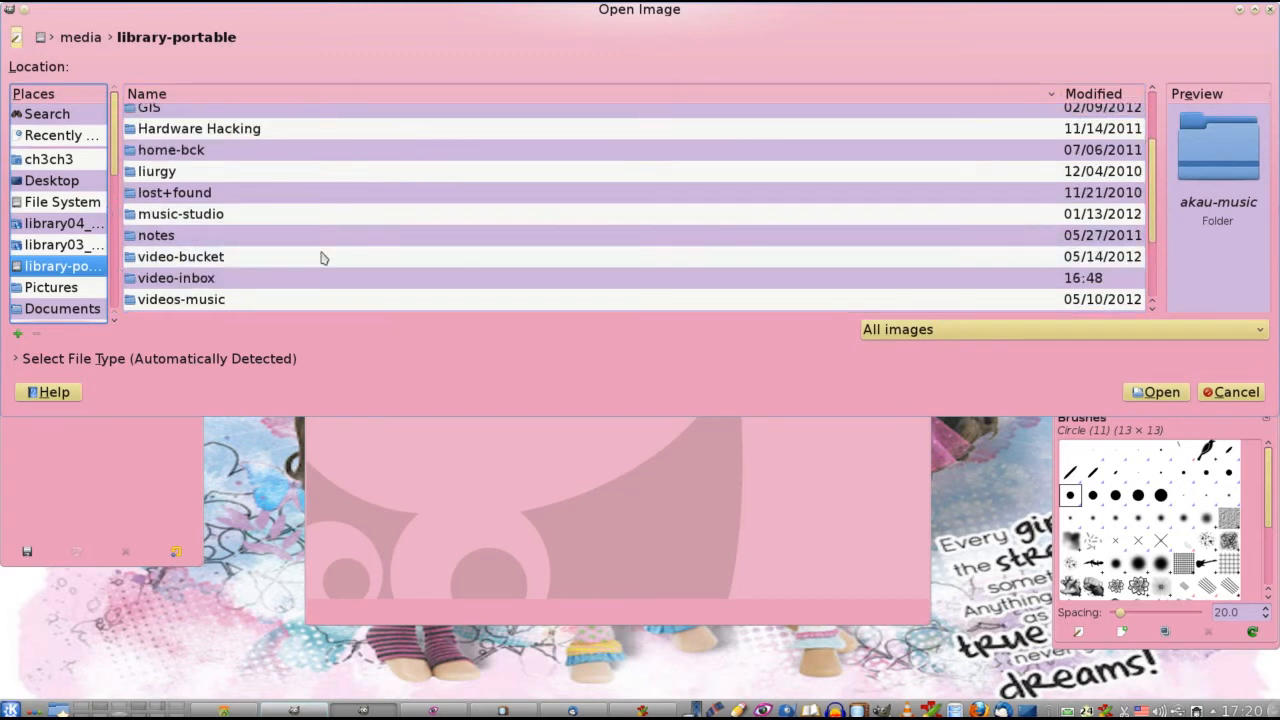
scroll(318, 262, "down", 2)
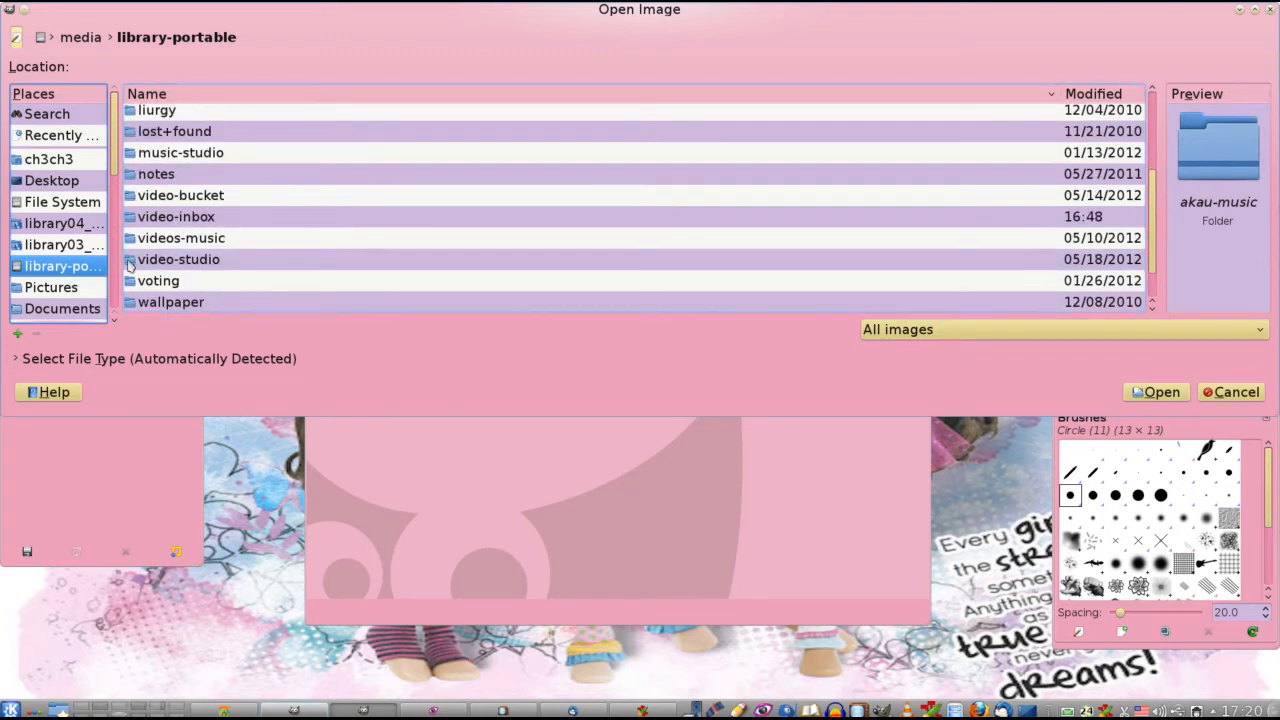
left_click(128, 262)
double_click(129, 263)
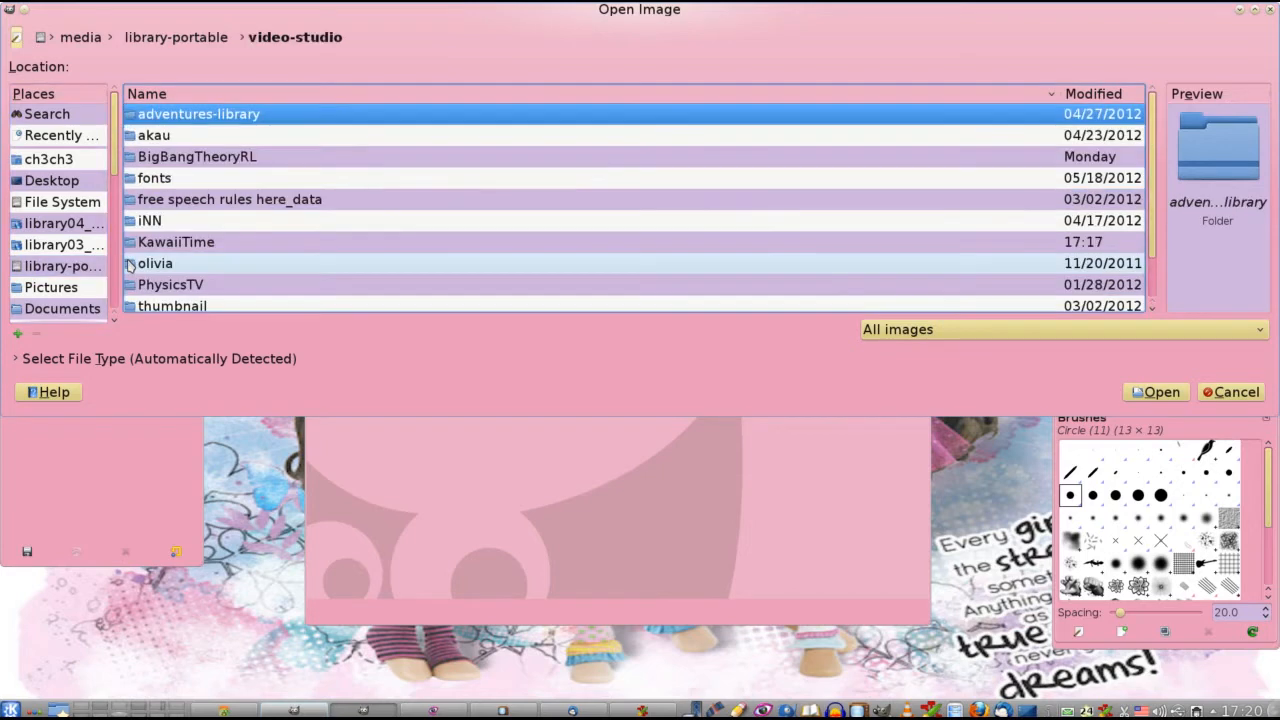
- Open s_show_00019.jpg from the KawaiiTime/LPS-Movies/character01 folder
left_click(131, 245)
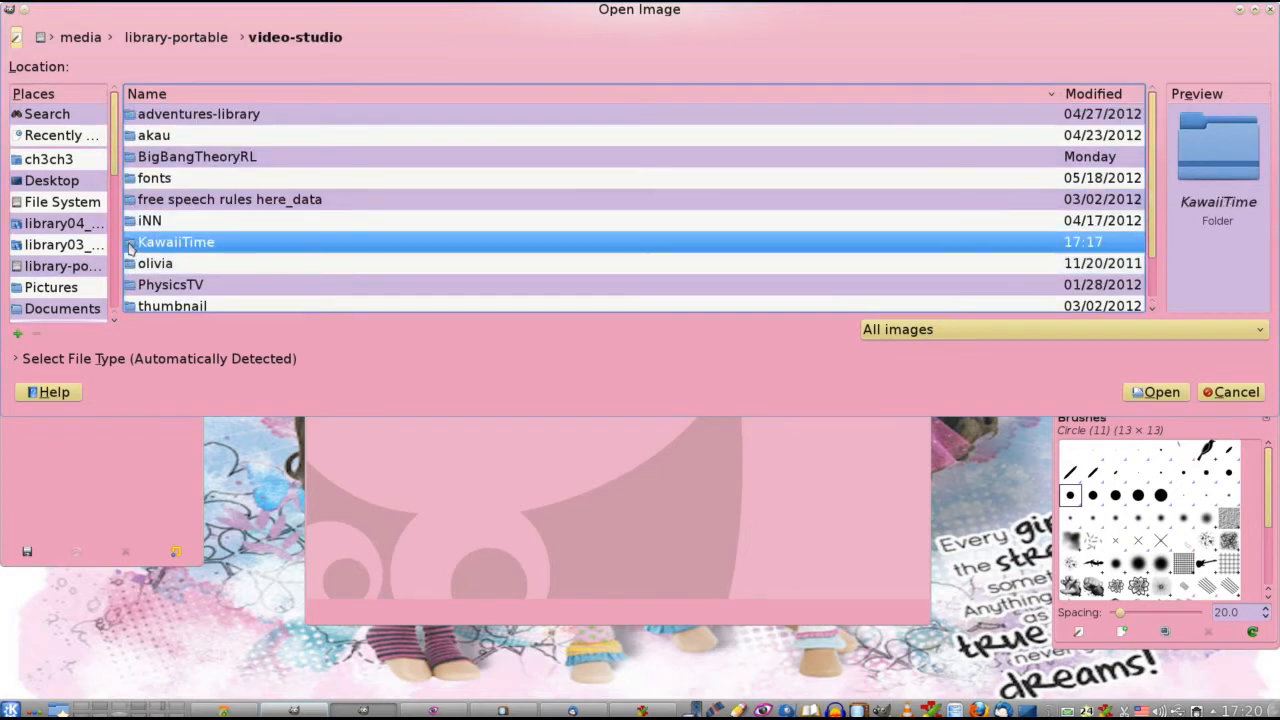
double_click(131, 246)
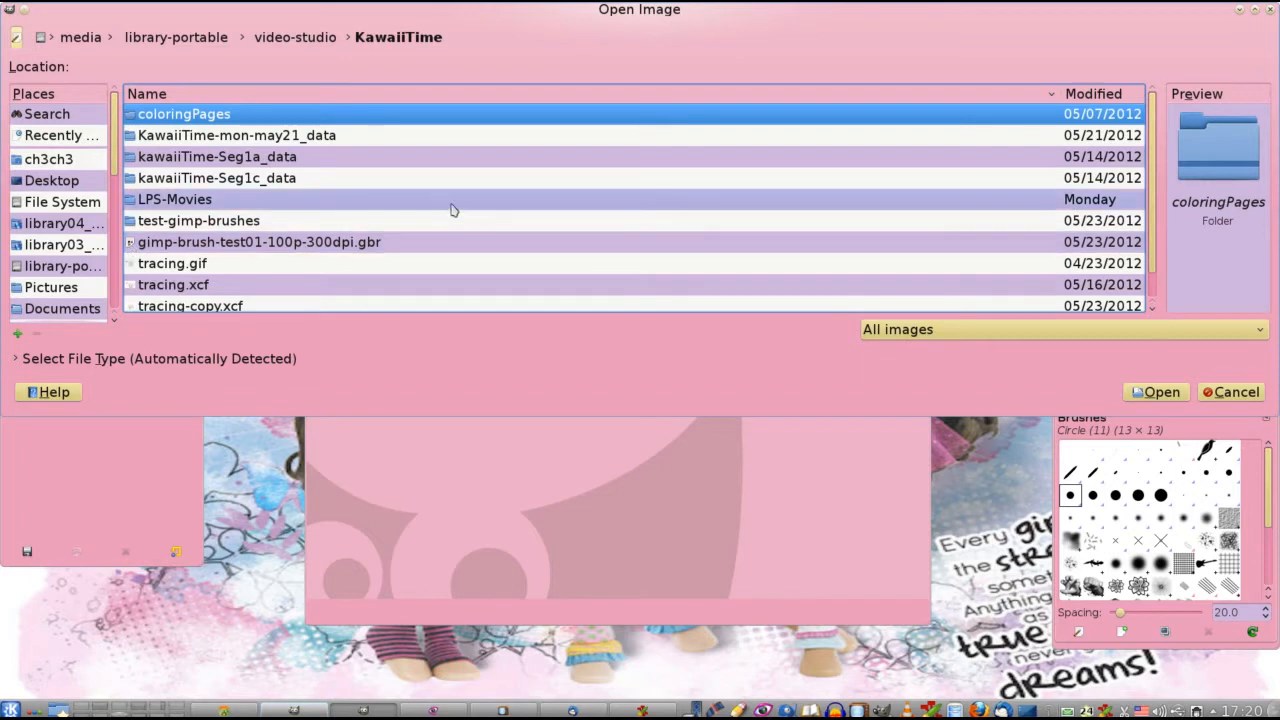
left_click(138, 200)
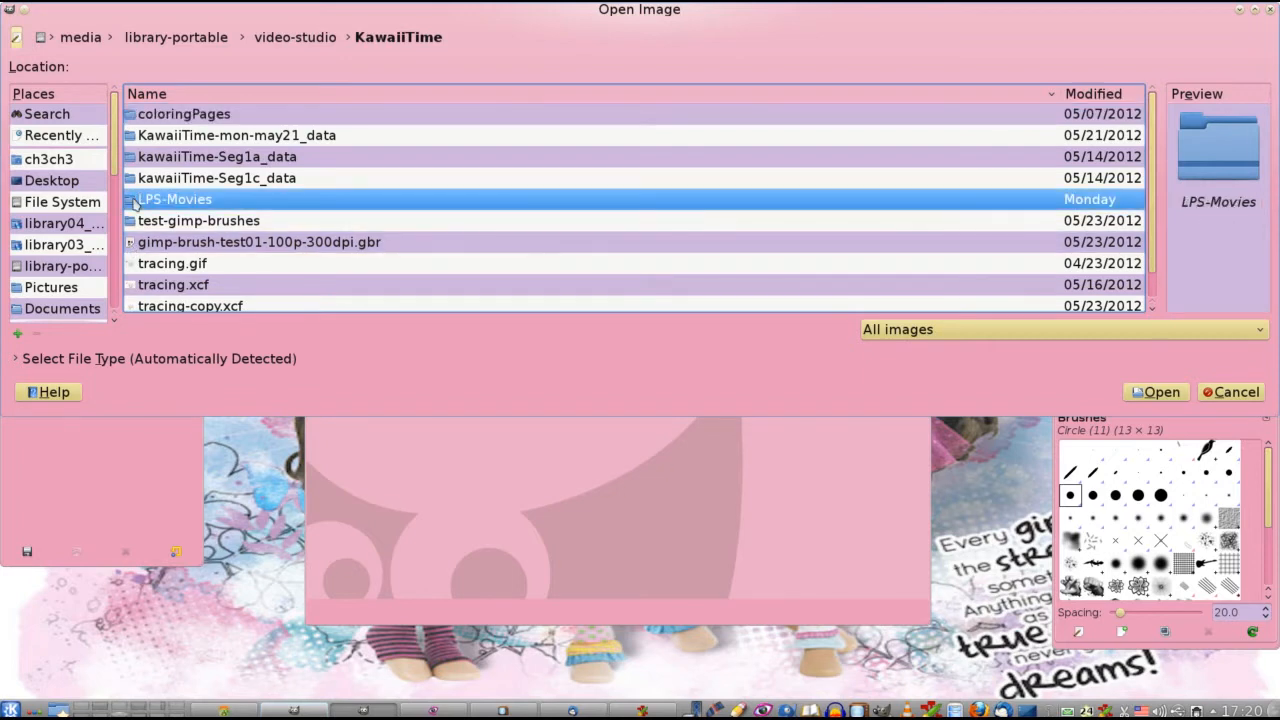
double_click(135, 202)
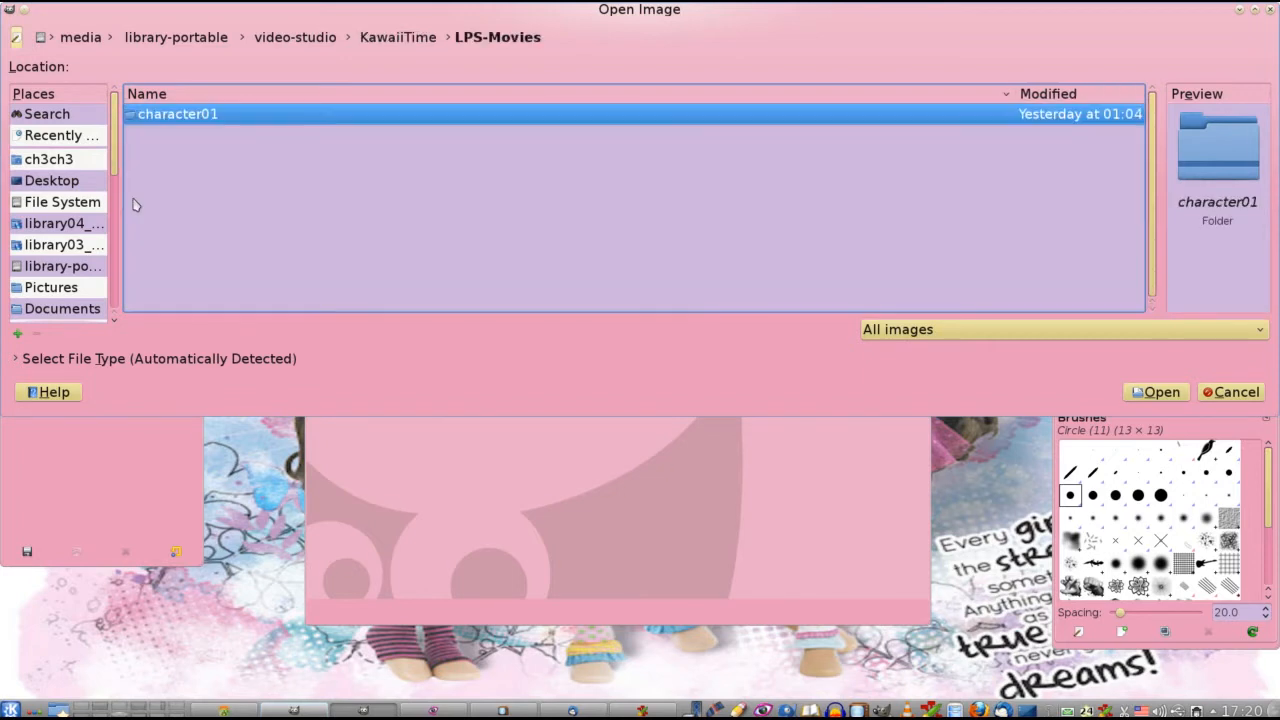
double_click(134, 115)
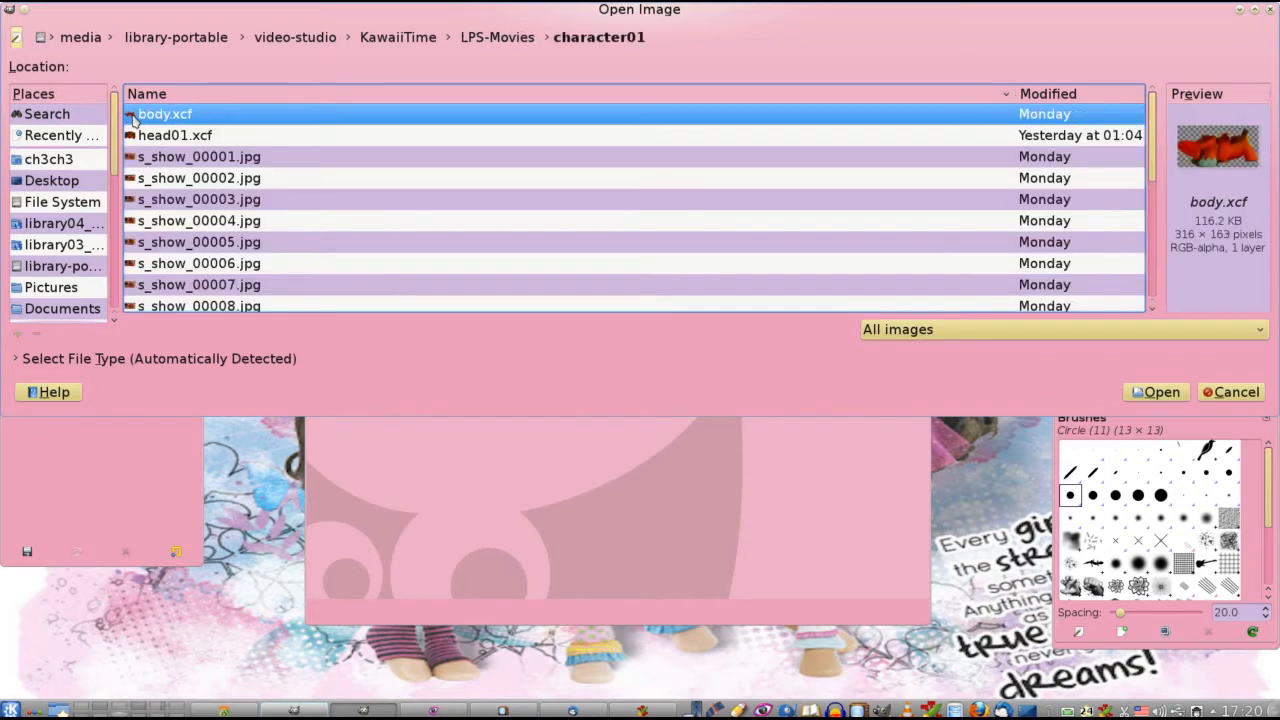
scroll(503, 223, "down", 3)
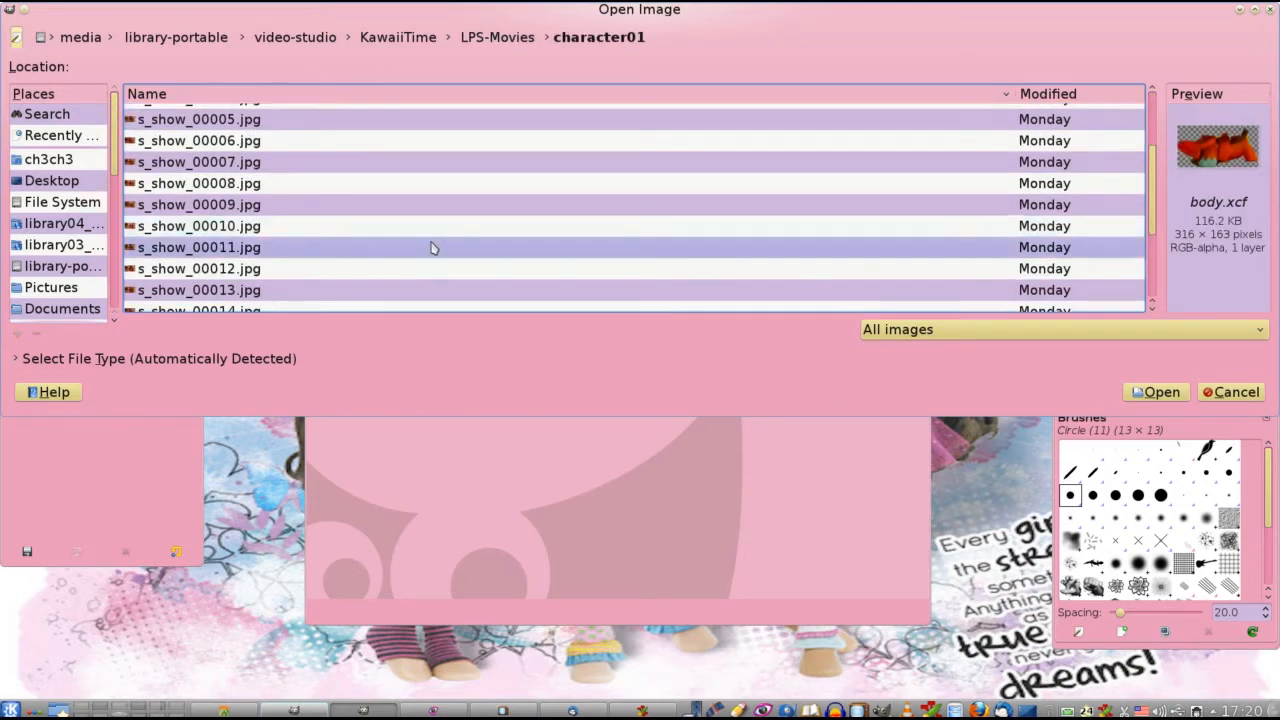
scroll(432, 248, "down", 3)
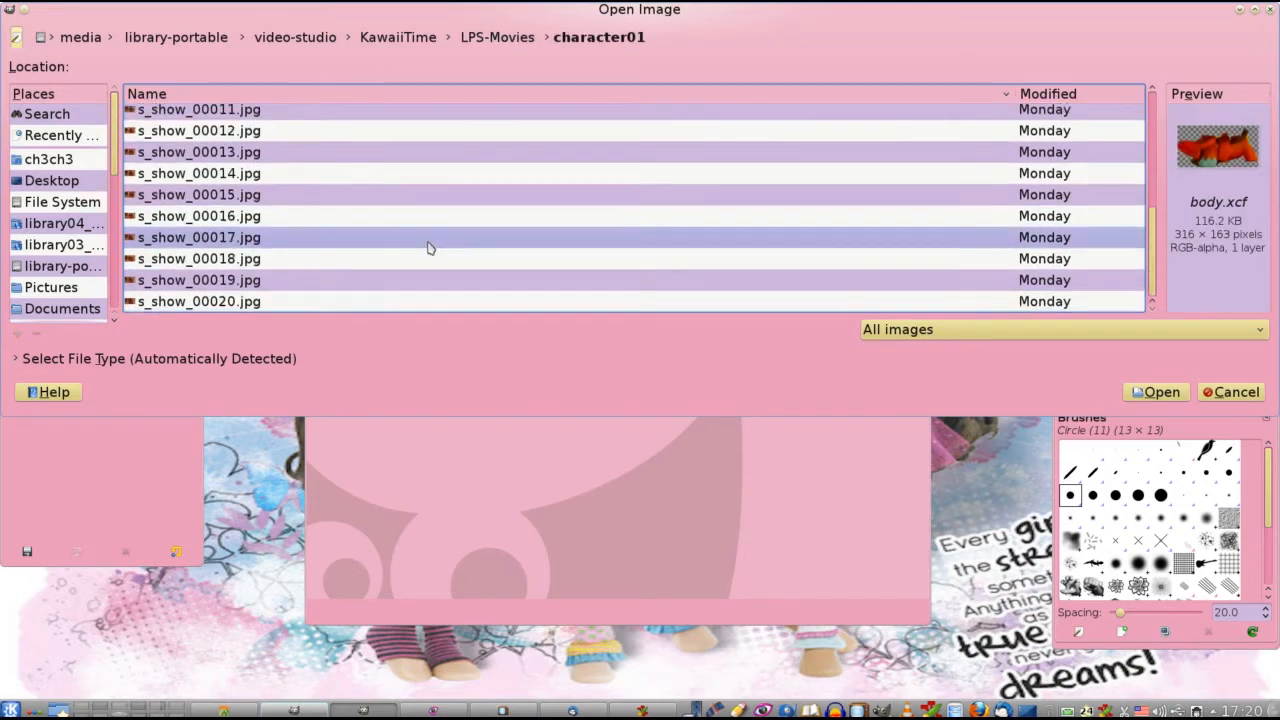
left_click(300, 282)
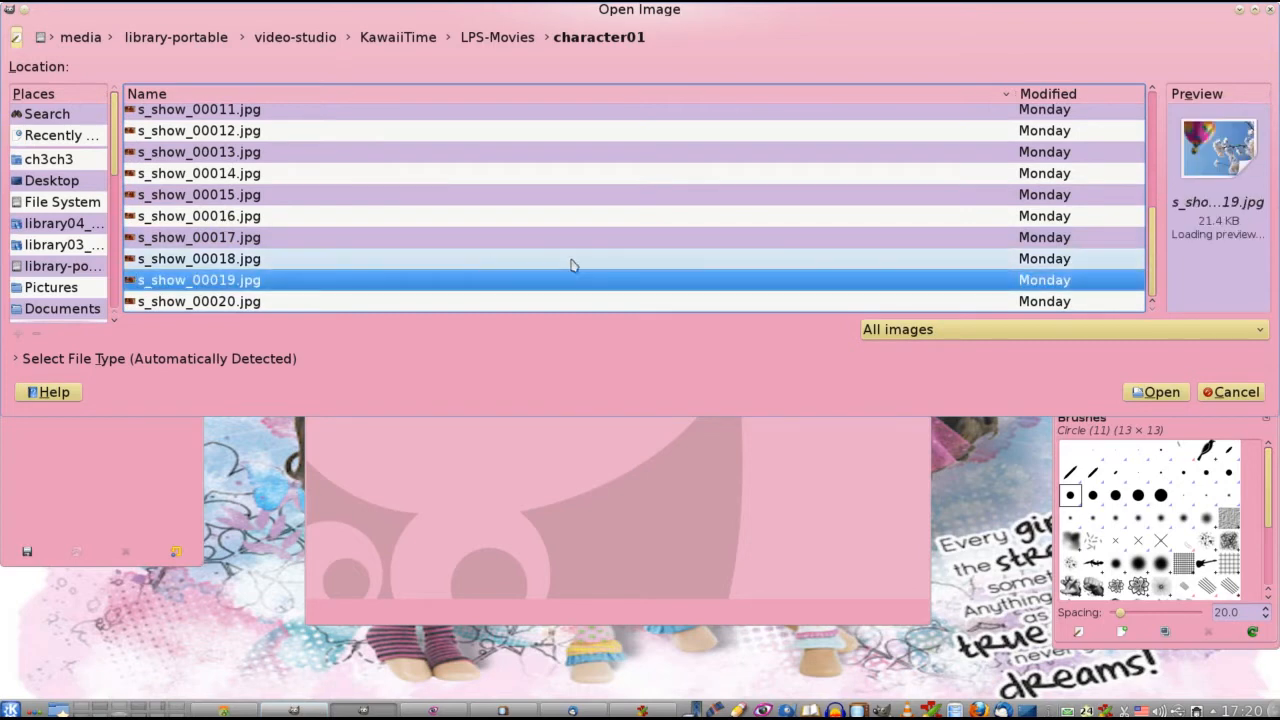
left_click(1138, 393)
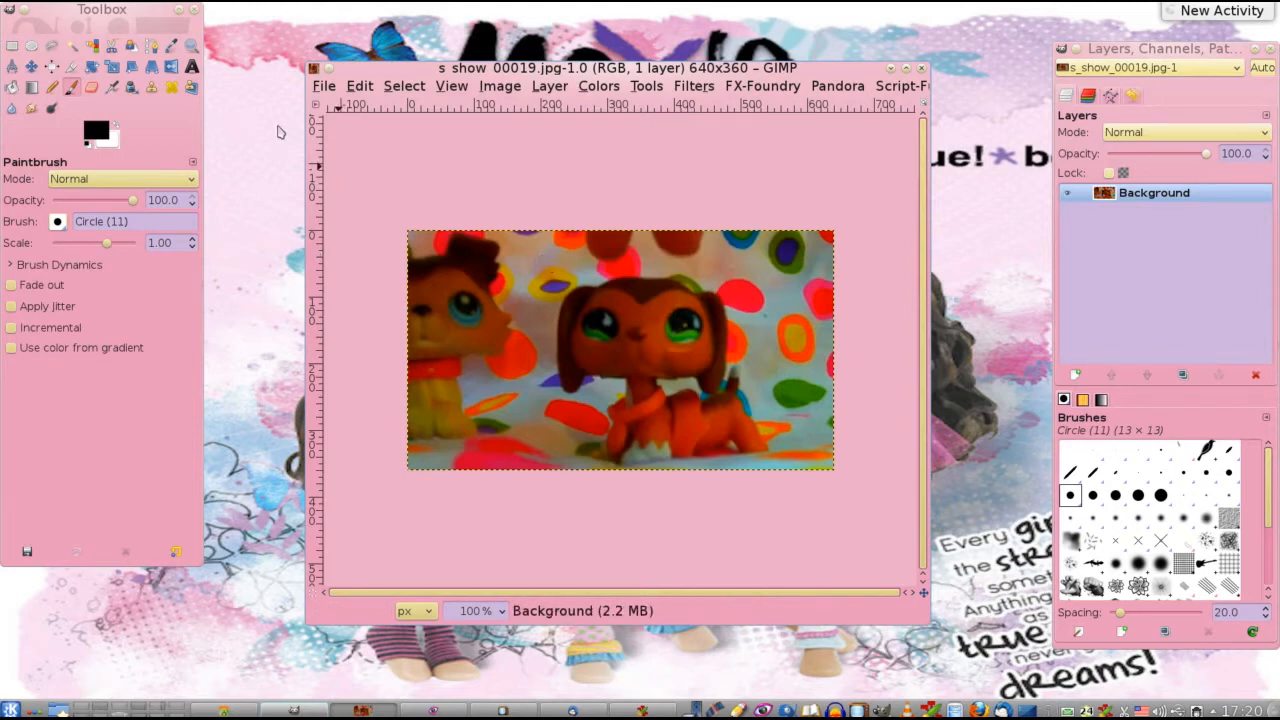
- Choose the Circle (07) brush and start a Free Select outline over the top of the centre dog's head towards its left-hand ear
left_click(54, 50)
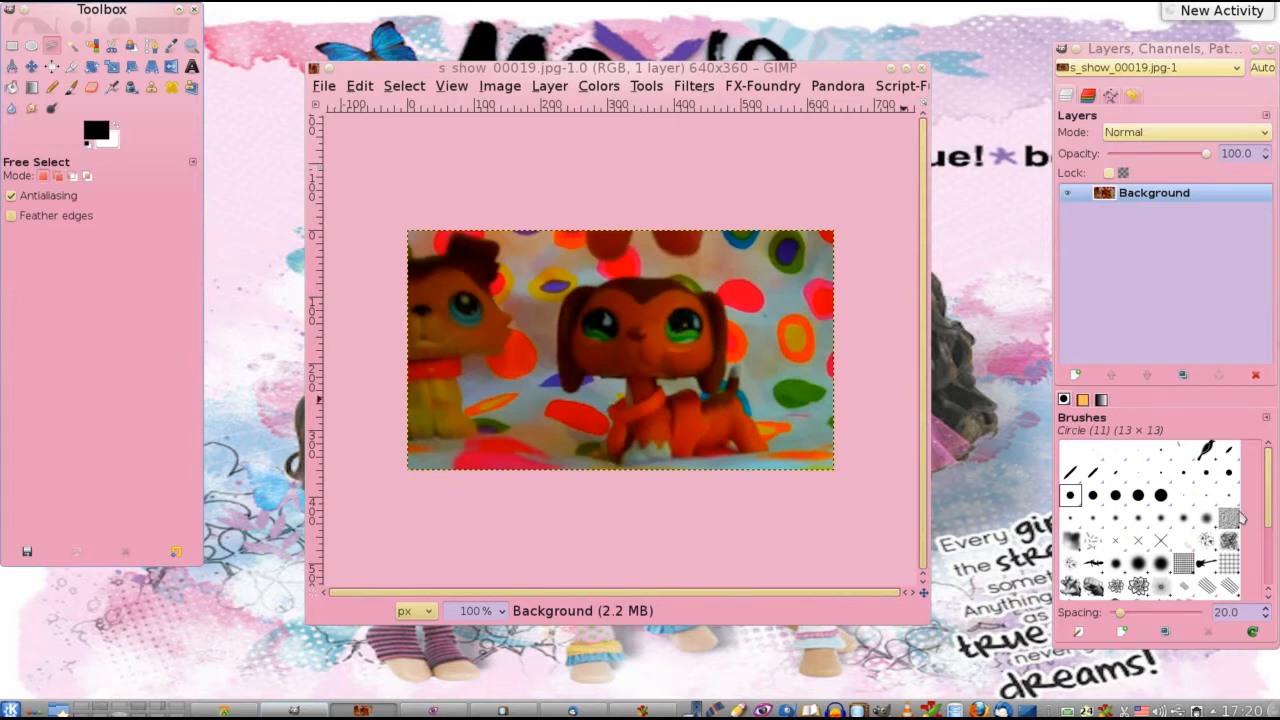
left_click(1208, 476)
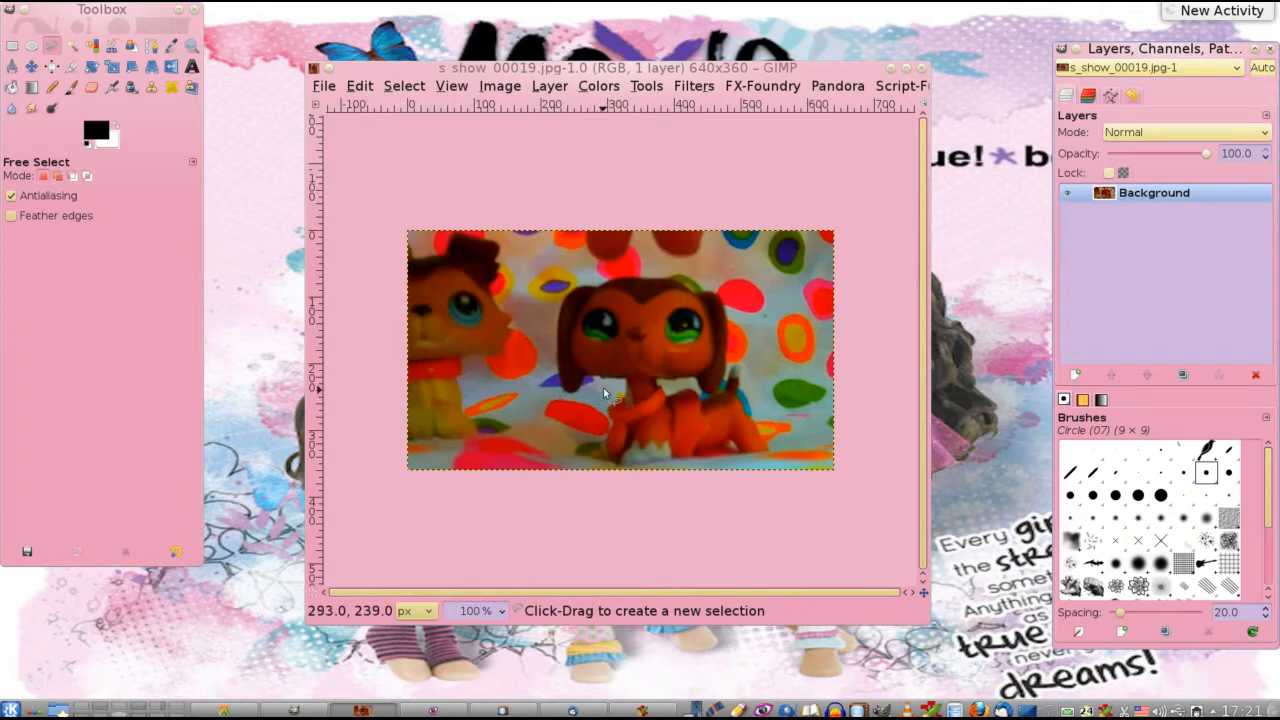
left_click(659, 279)
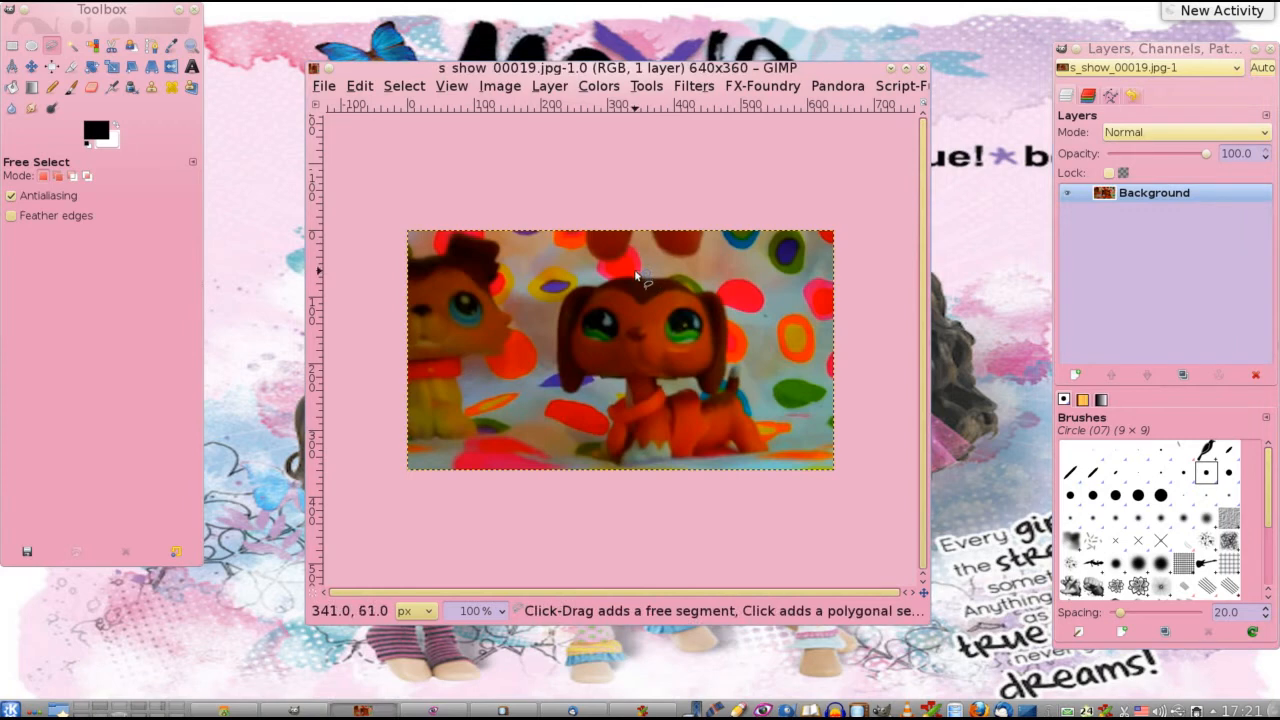
left_click_drag(617, 278, 608, 278)
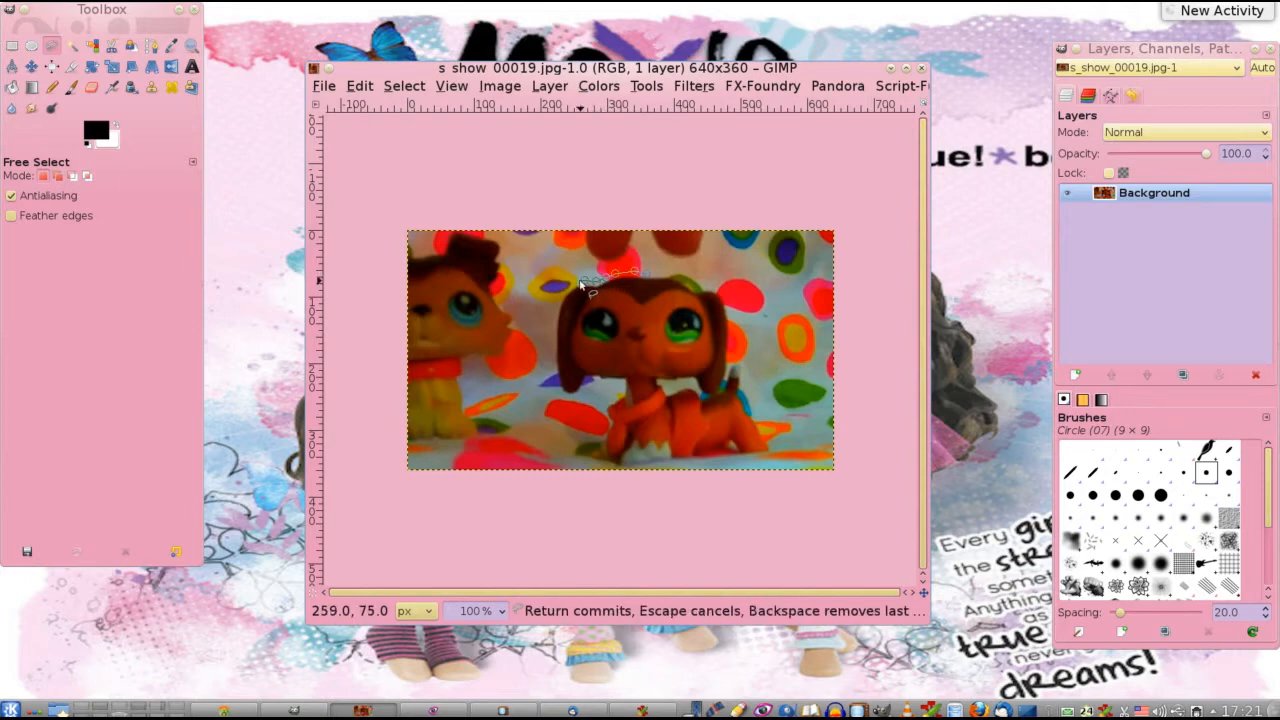
left_click(577, 282)
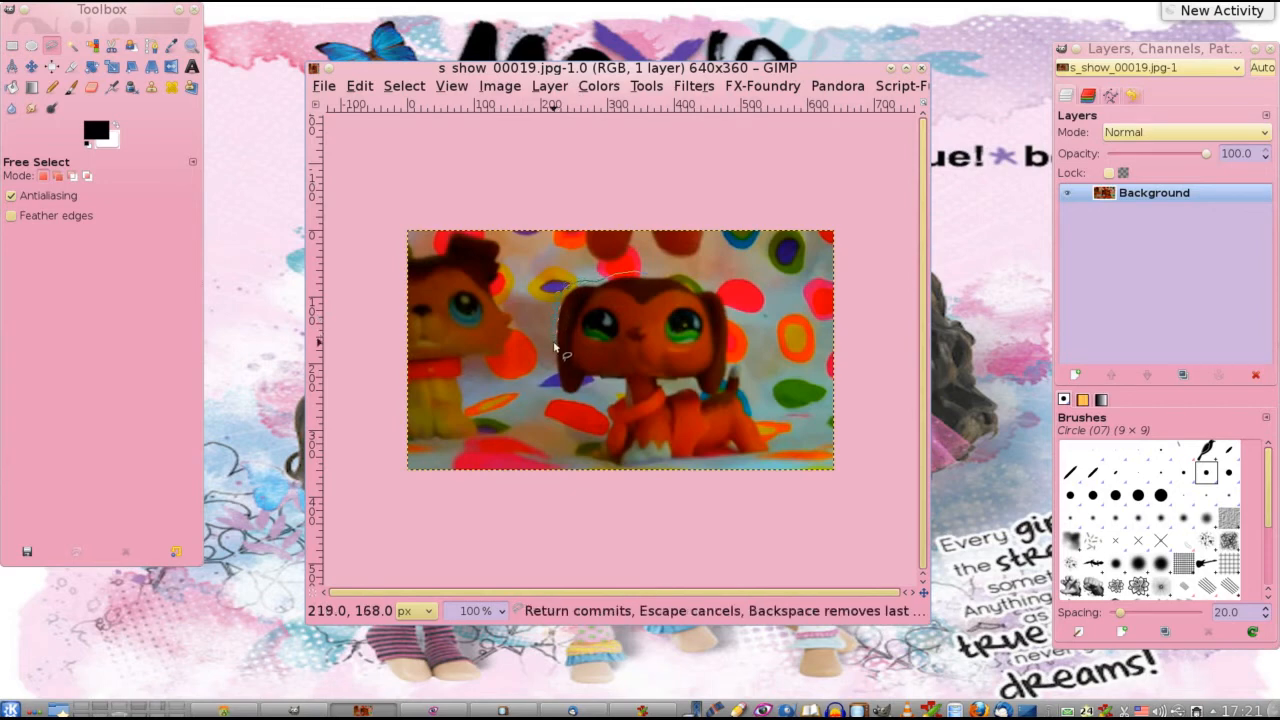
- Extend the Free Select outline down around the dog's left-hand ear and along the underside of the head to the neck
left_click(554, 343)
left_click(554, 350)
left_click(555, 363)
left_click(565, 399)
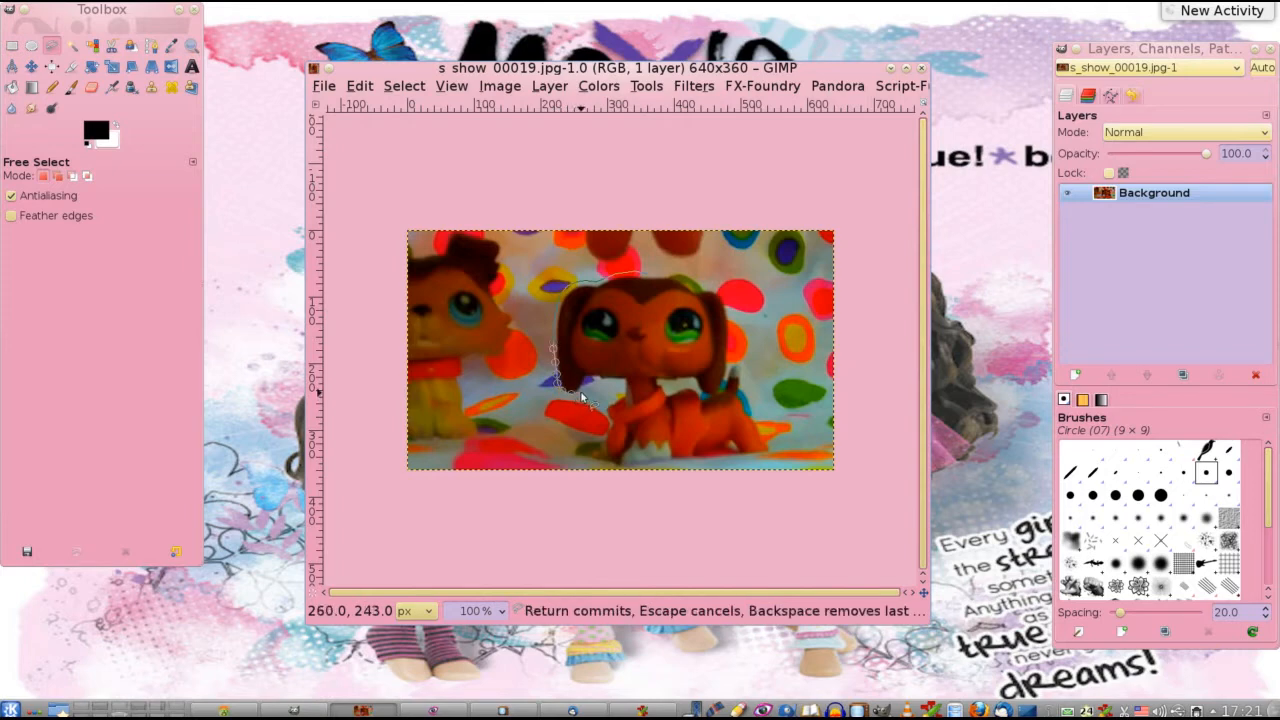
left_click(582, 391)
left_click(582, 380)
left_click(587, 376)
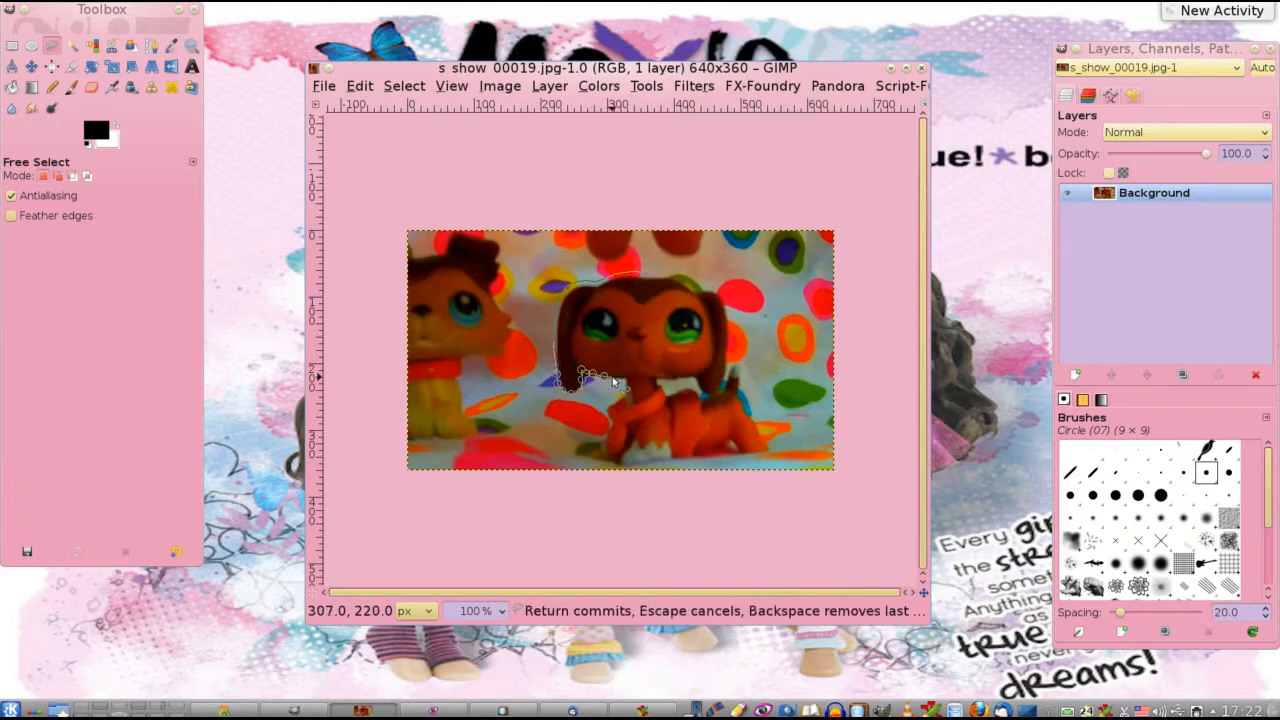
left_click(613, 377)
left_click(620, 379)
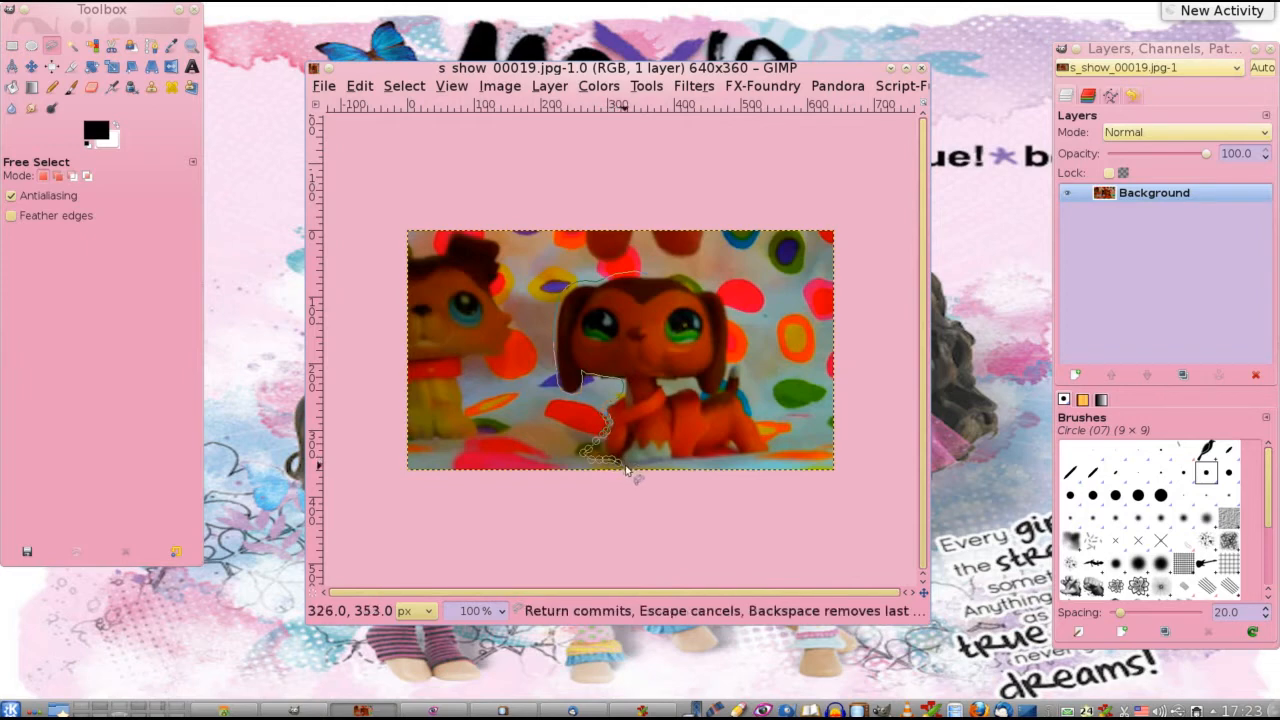
- Continue the Free Select outline along the dog's feet and belly, up its back and right-hand ear, and close it over the head
left_click_drag(635, 466, 676, 460)
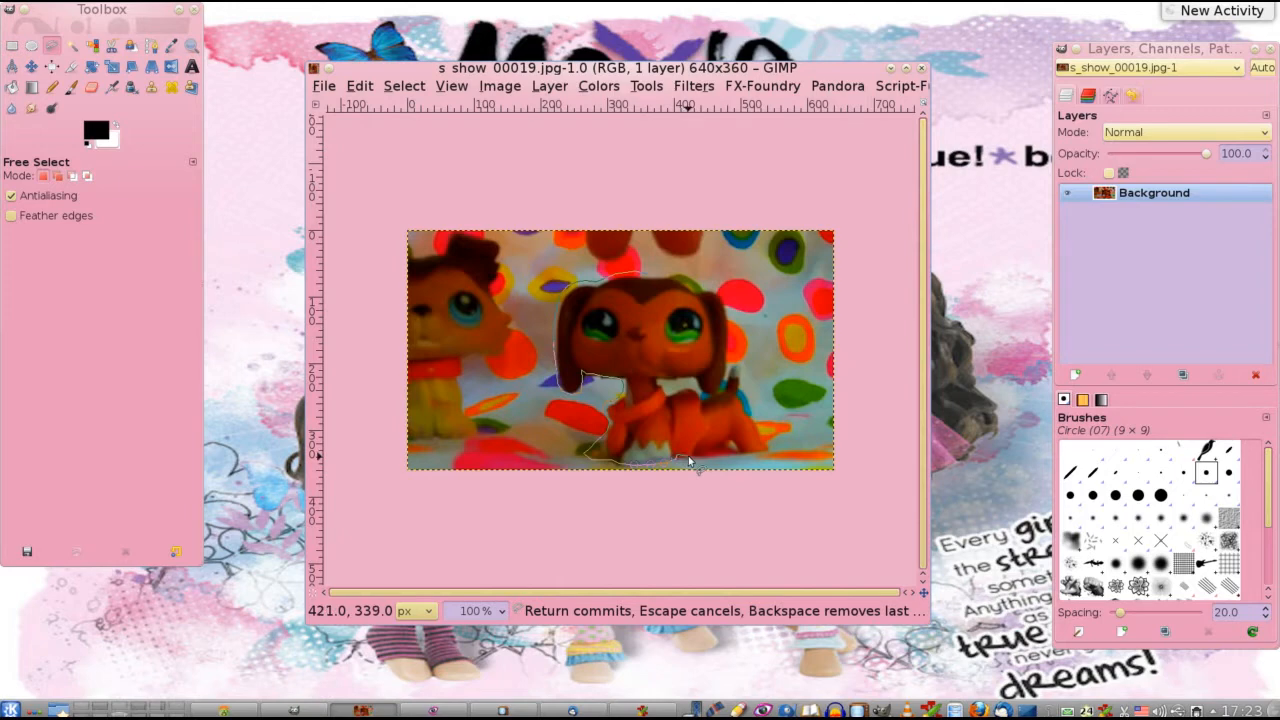
left_click(689, 457)
left_click(696, 455)
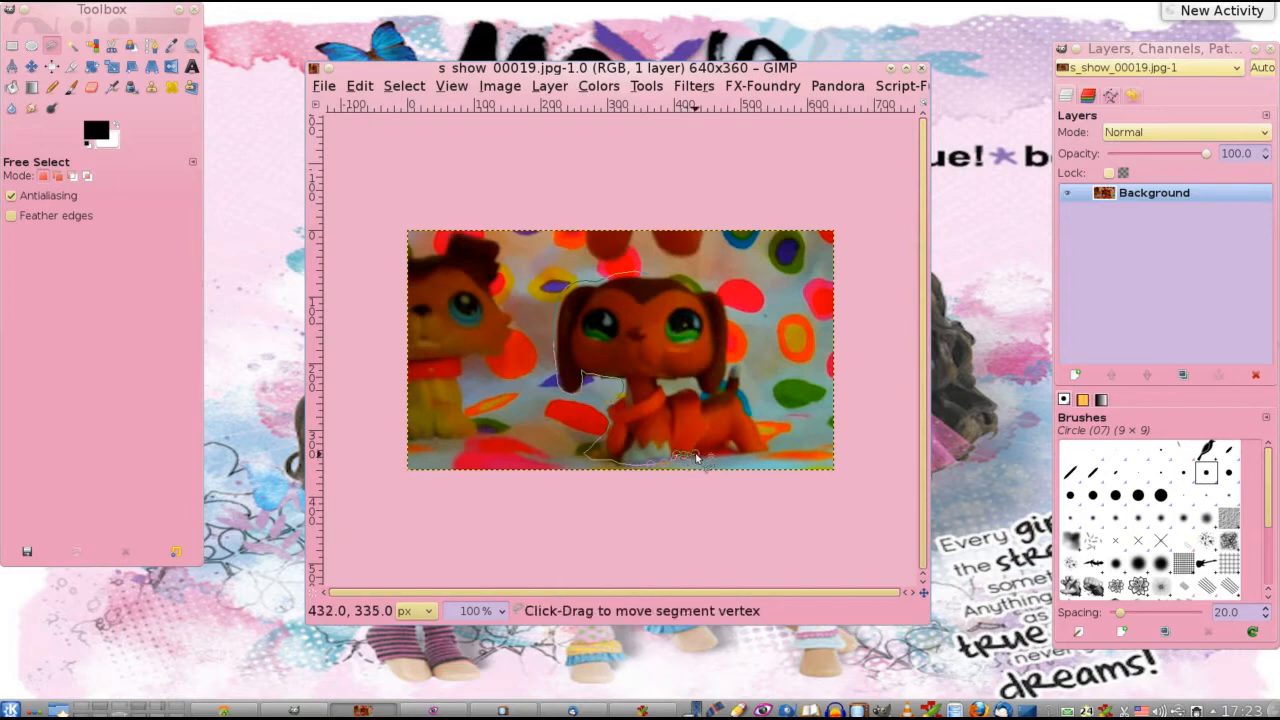
left_click(700, 454)
left_click(703, 451)
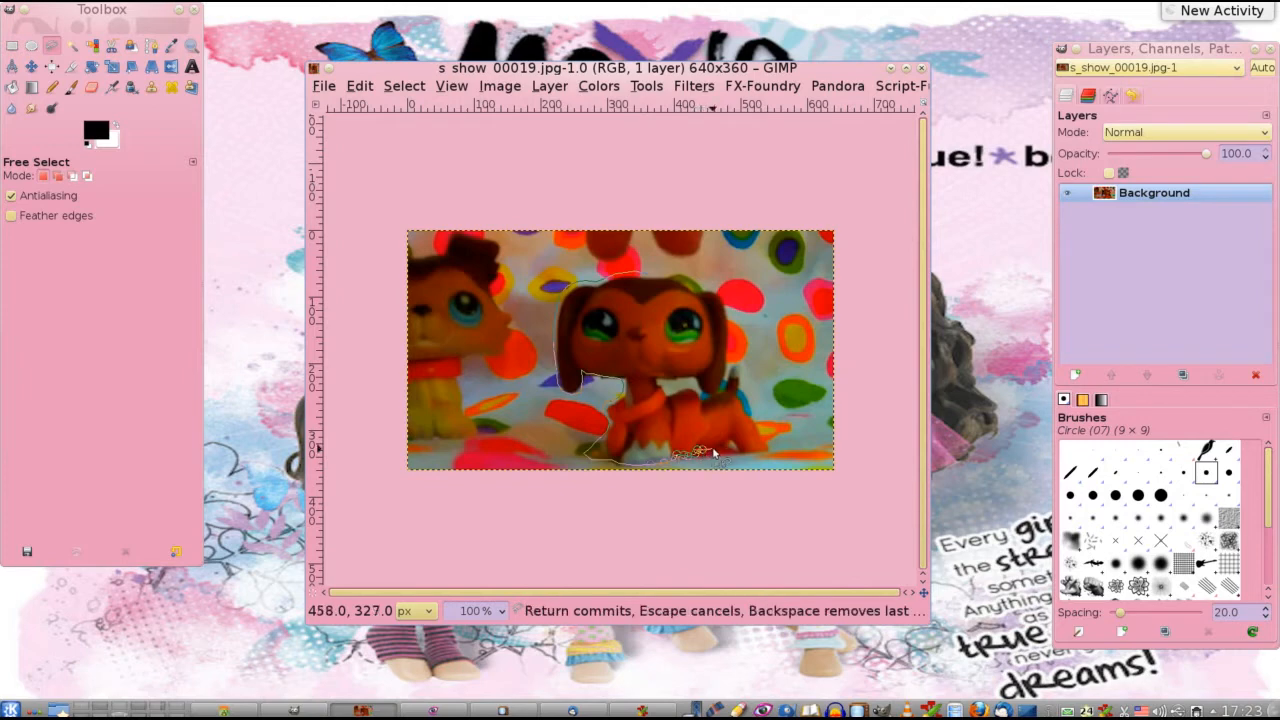
left_click(716, 452)
left_click(725, 451)
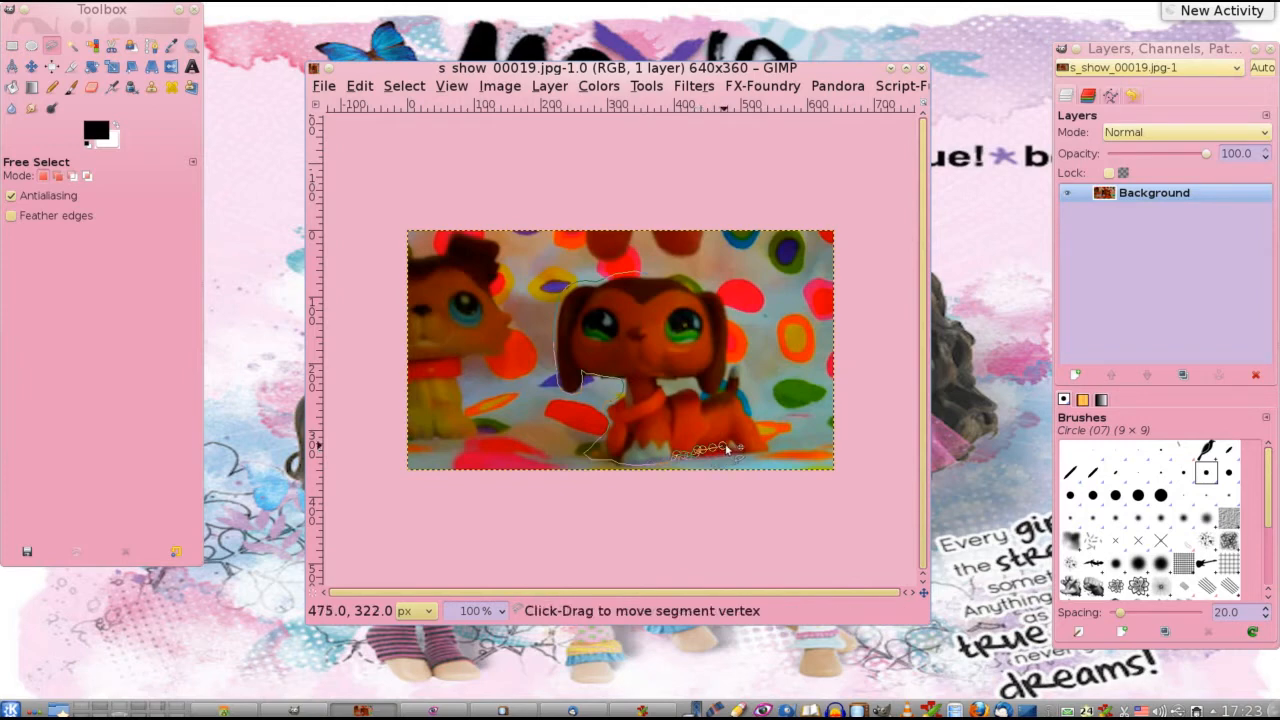
left_click(729, 450)
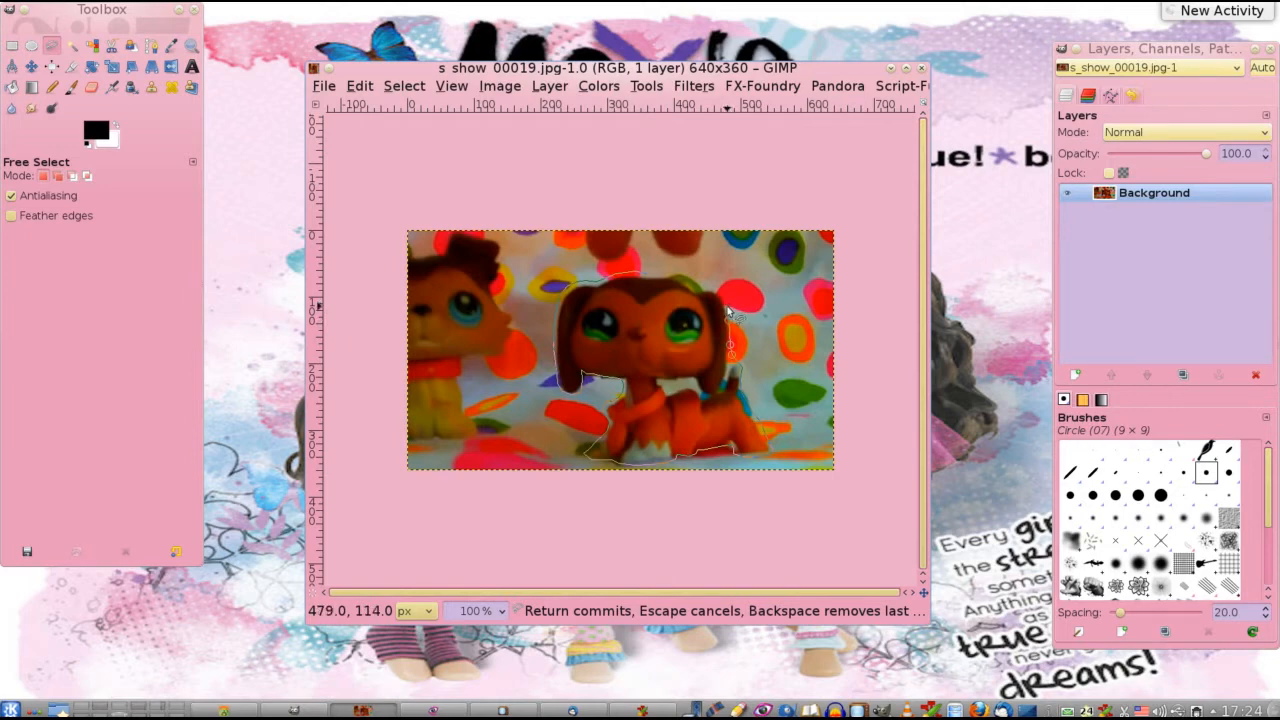
left_click(673, 274)
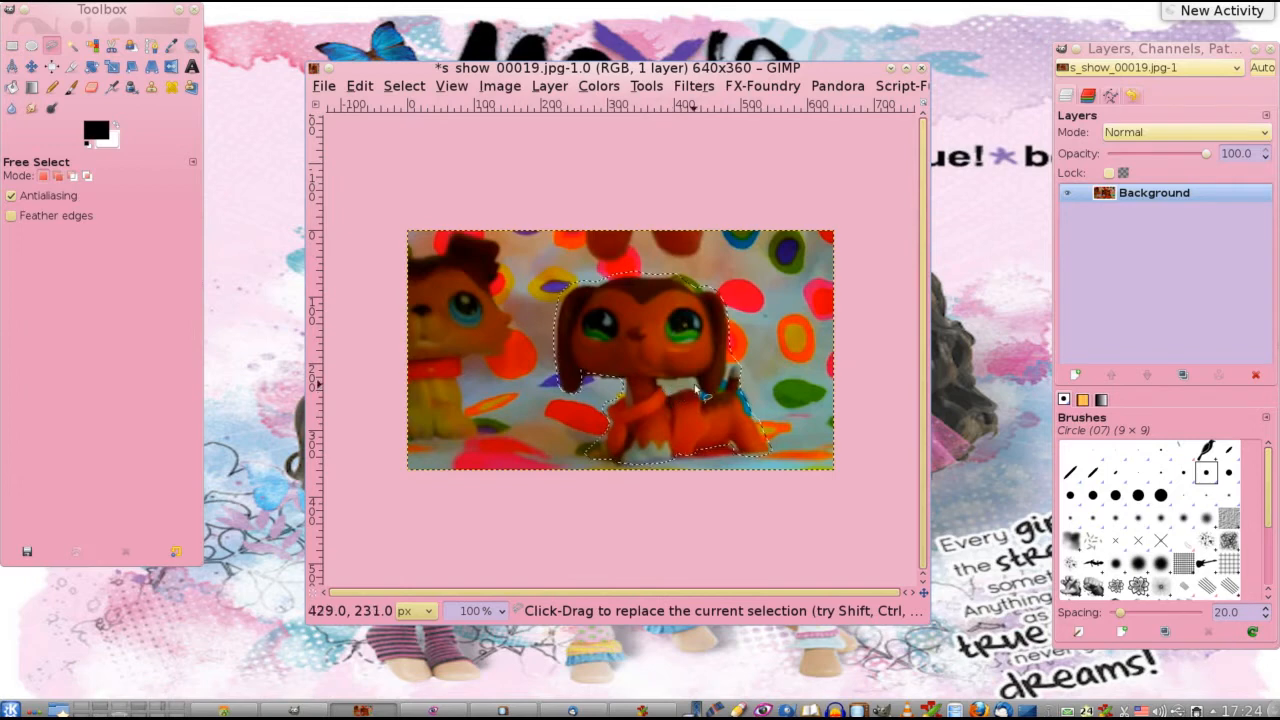
- Cut the selected dog out of the frame and paste it as a new image, moving the new window clear for work
left_click(360, 86)
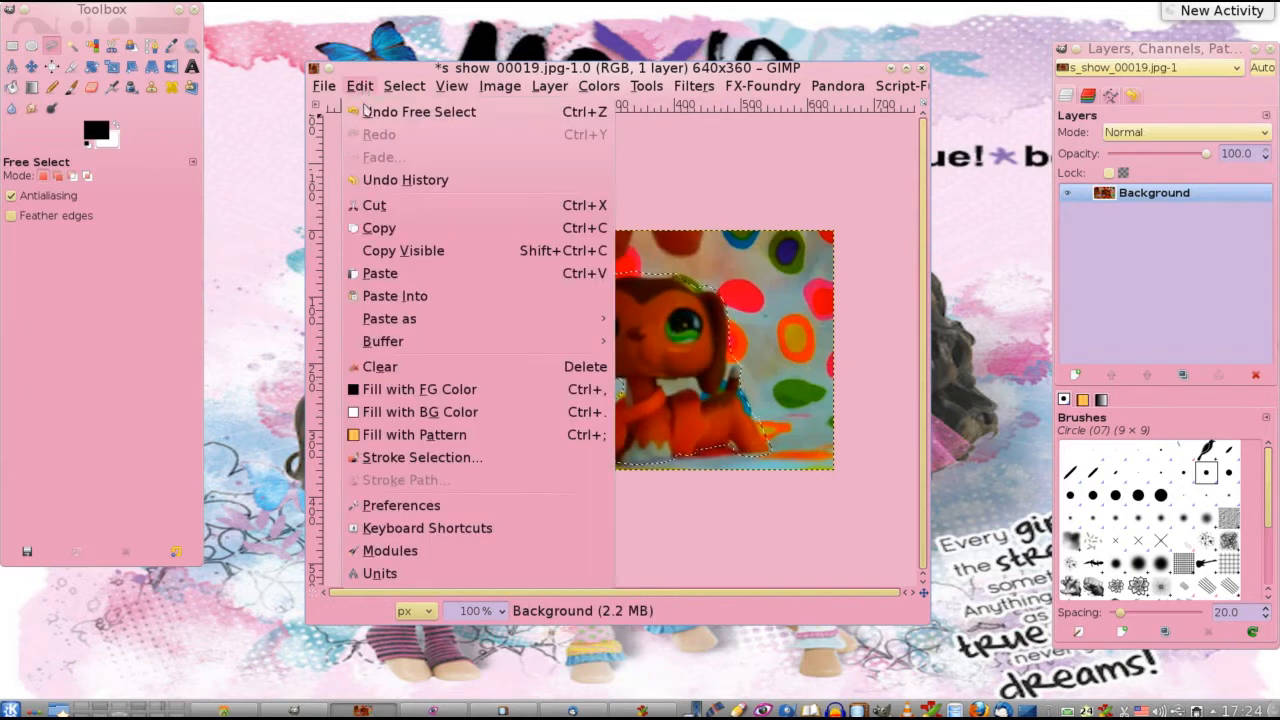
left_click(428, 207)
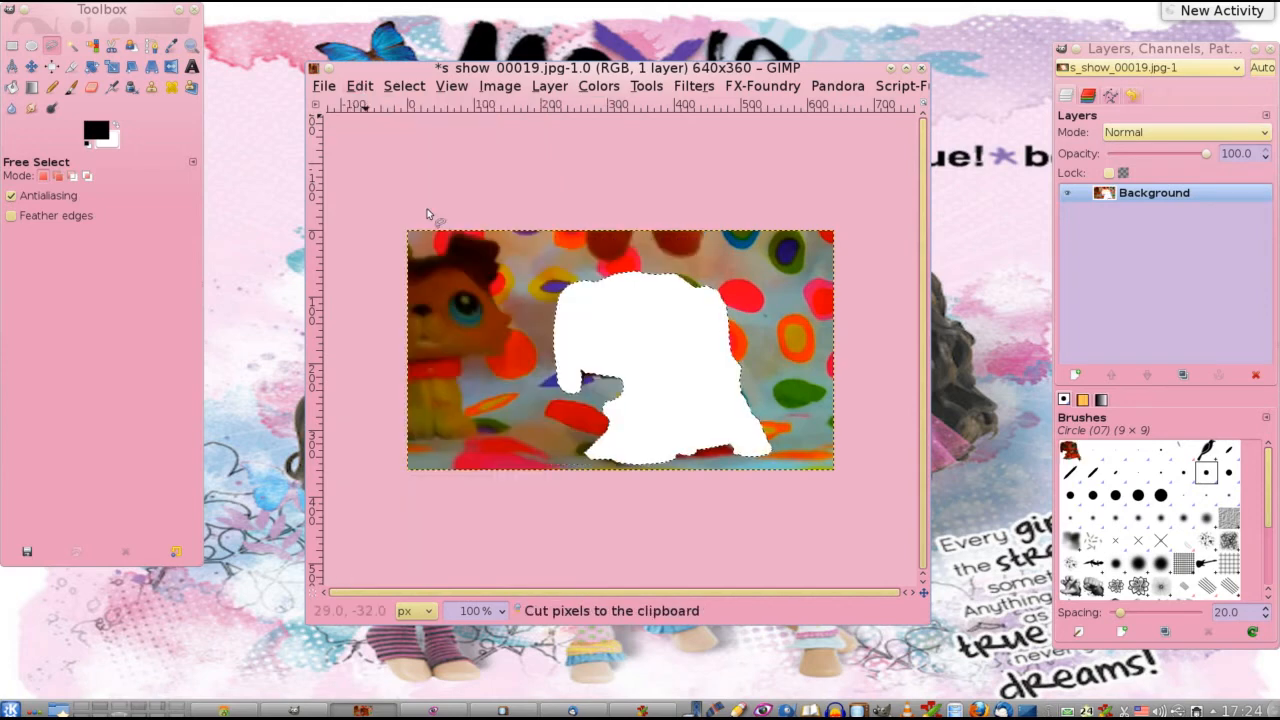
left_click(360, 87)
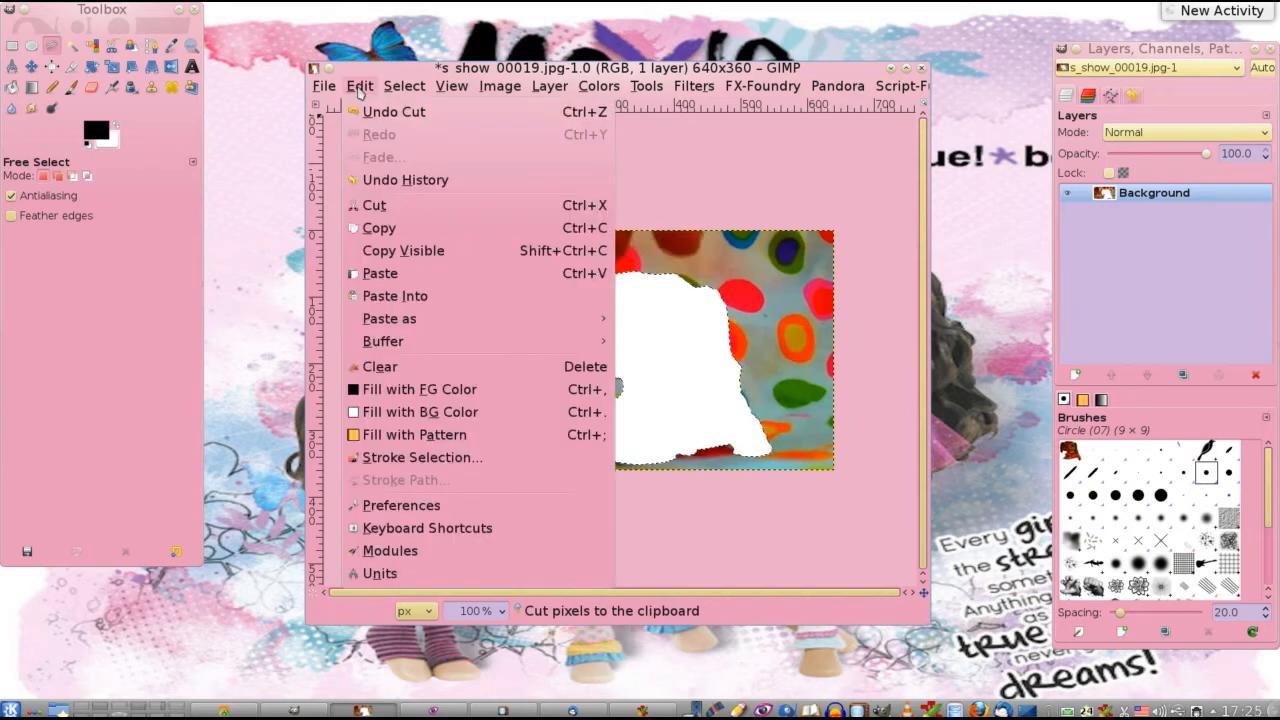
mouse_move(430, 318)
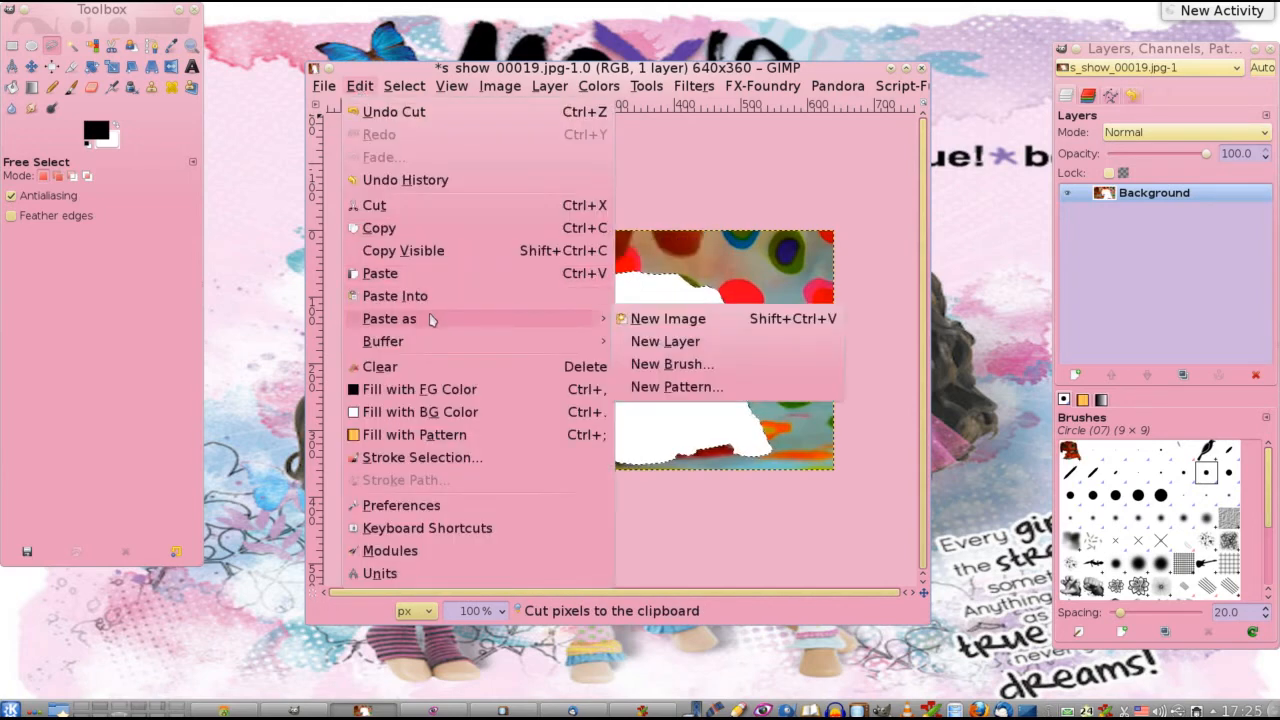
left_click(624, 318)
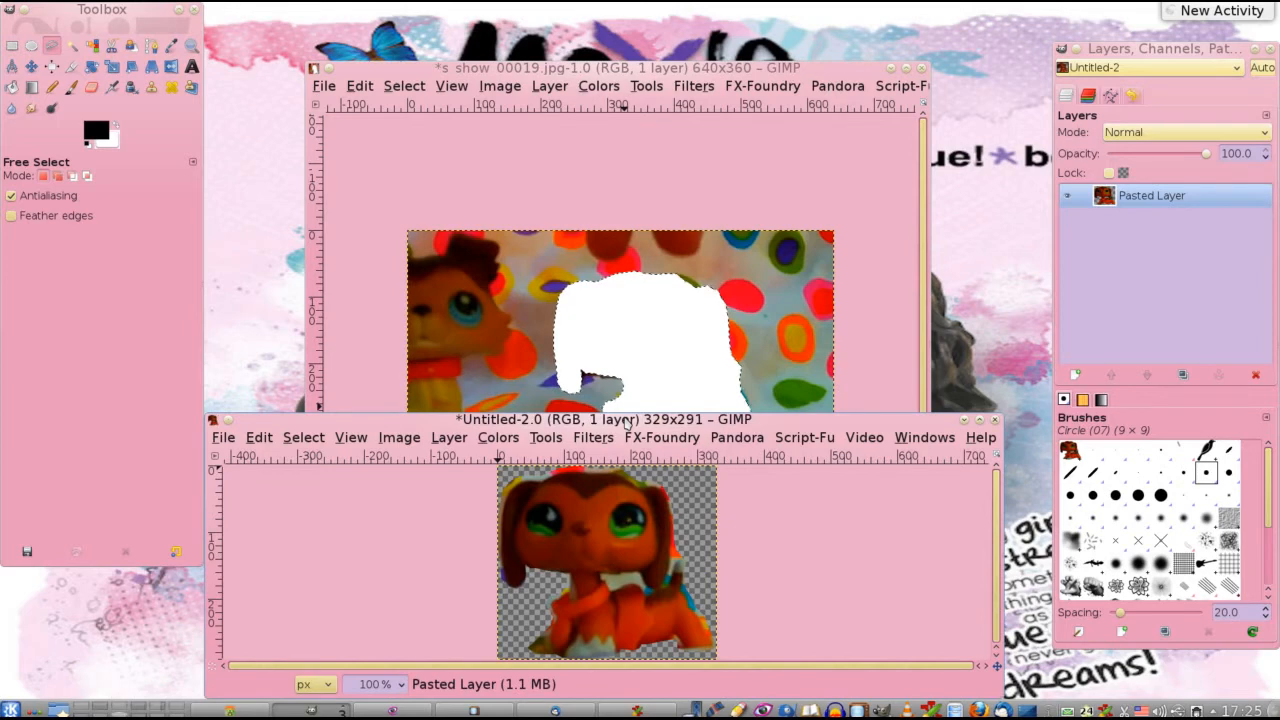
left_click_drag(627, 423, 640, 284)
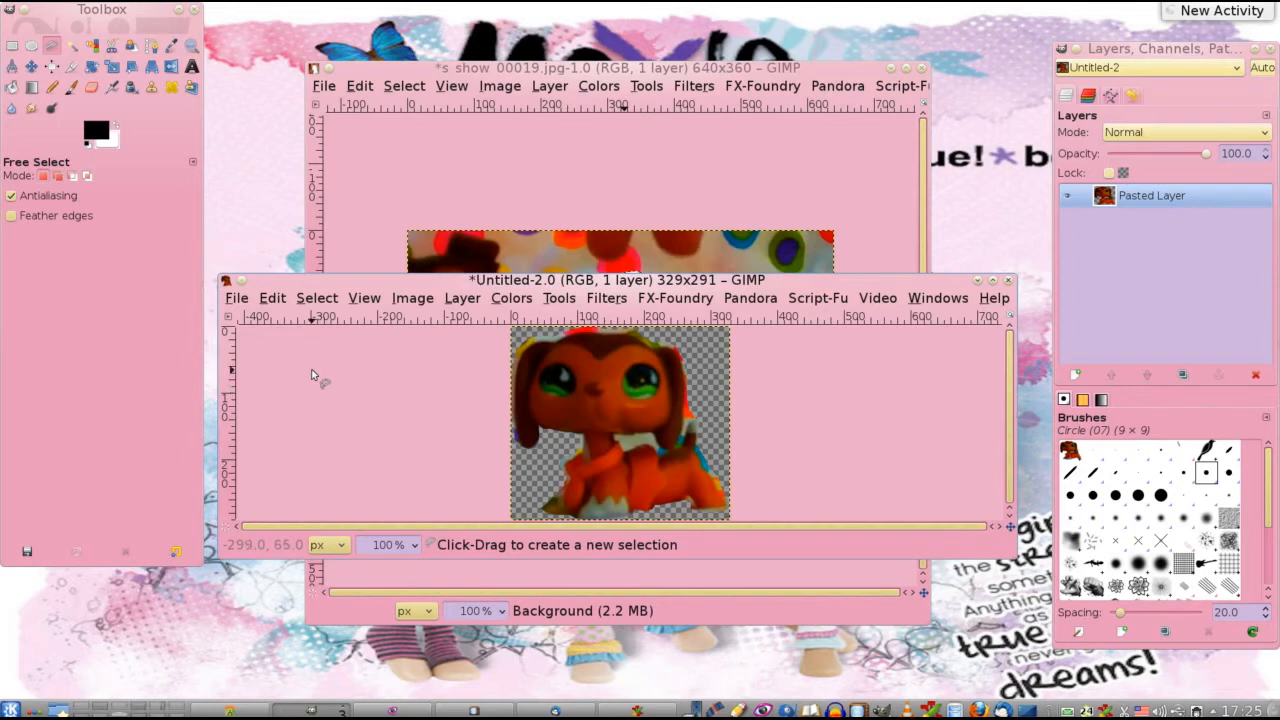
- Start saving the pasted dog image and browse to the KawaiiTime/LPS-Movies folder
left_click(240, 302)
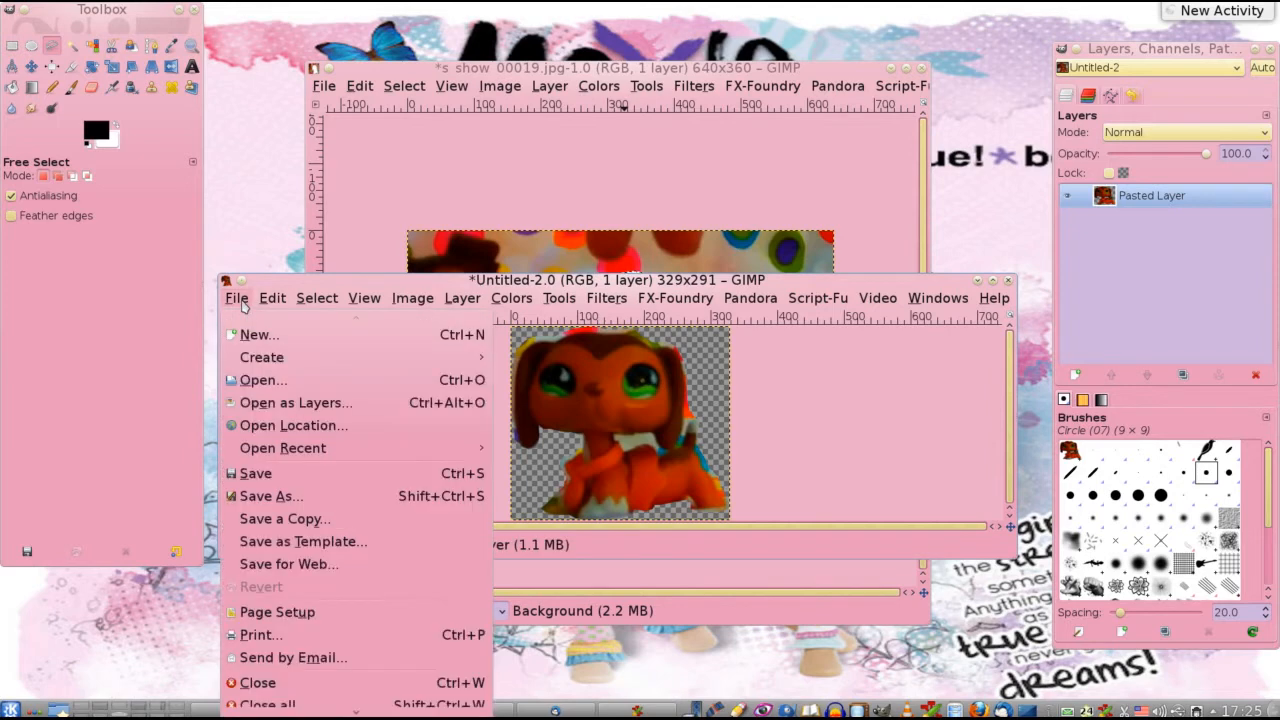
left_click(363, 479)
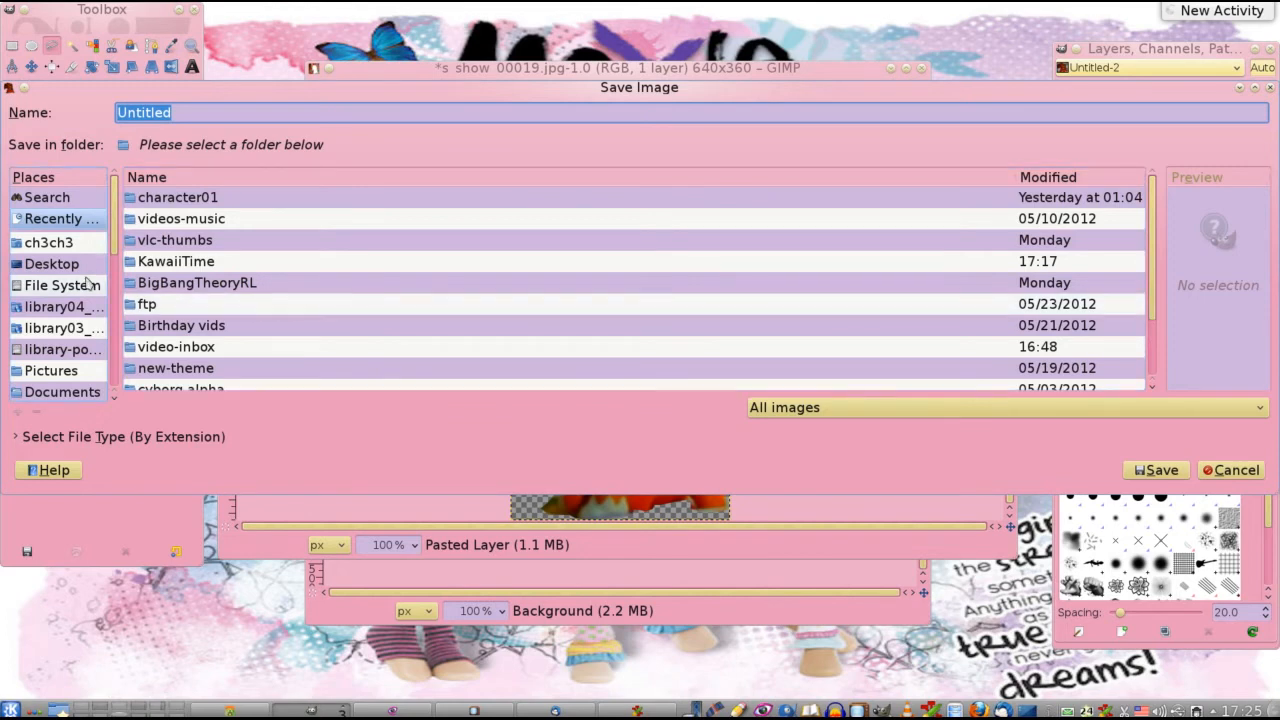
left_click(133, 268)
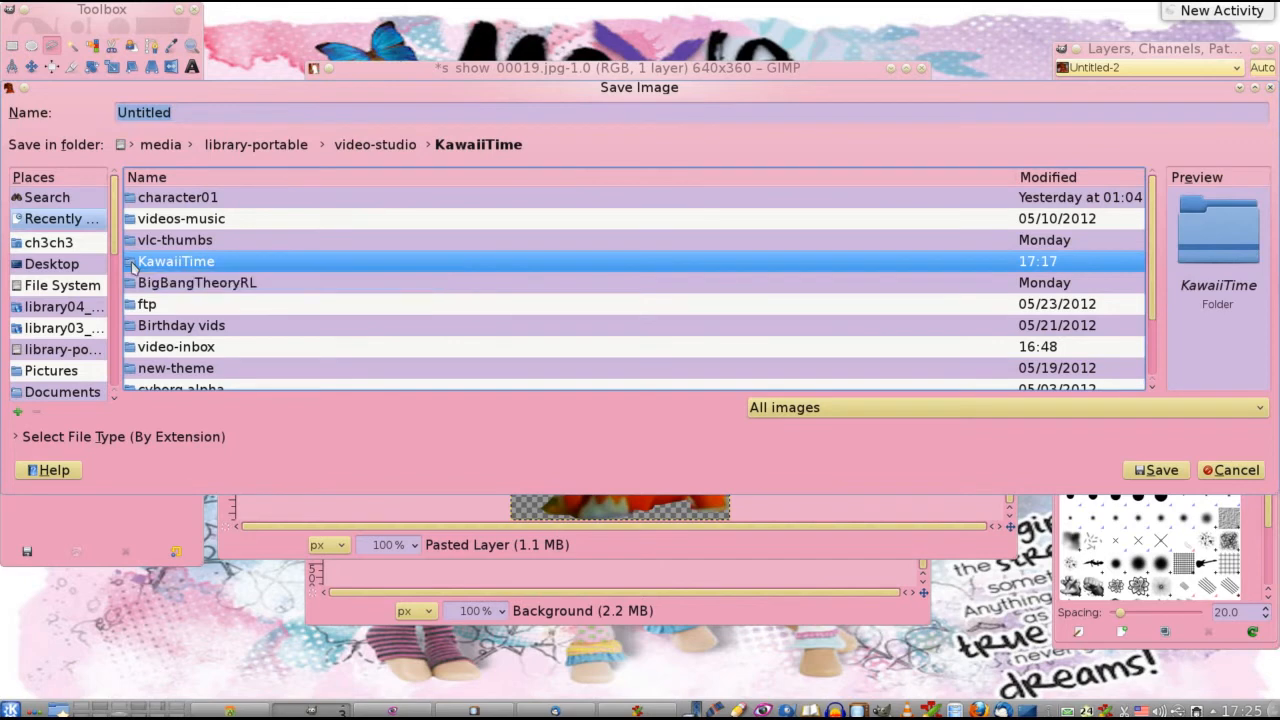
double_click(380, 265)
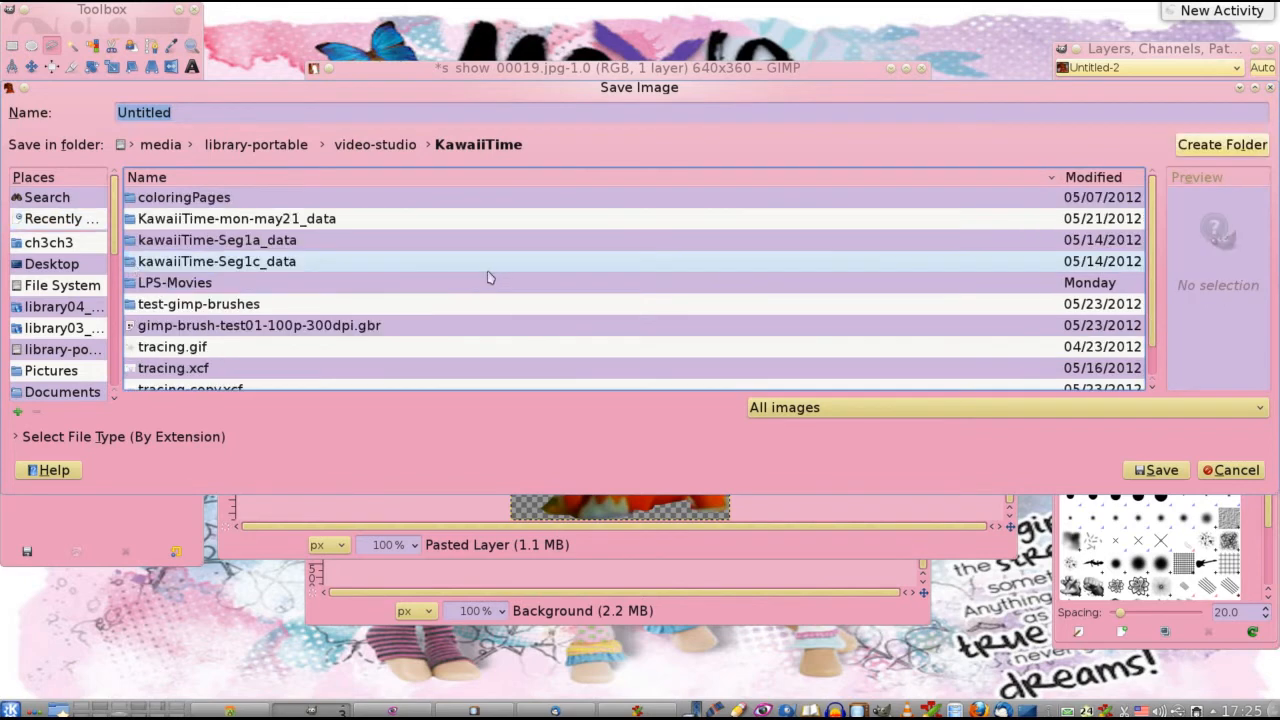
double_click(131, 286)
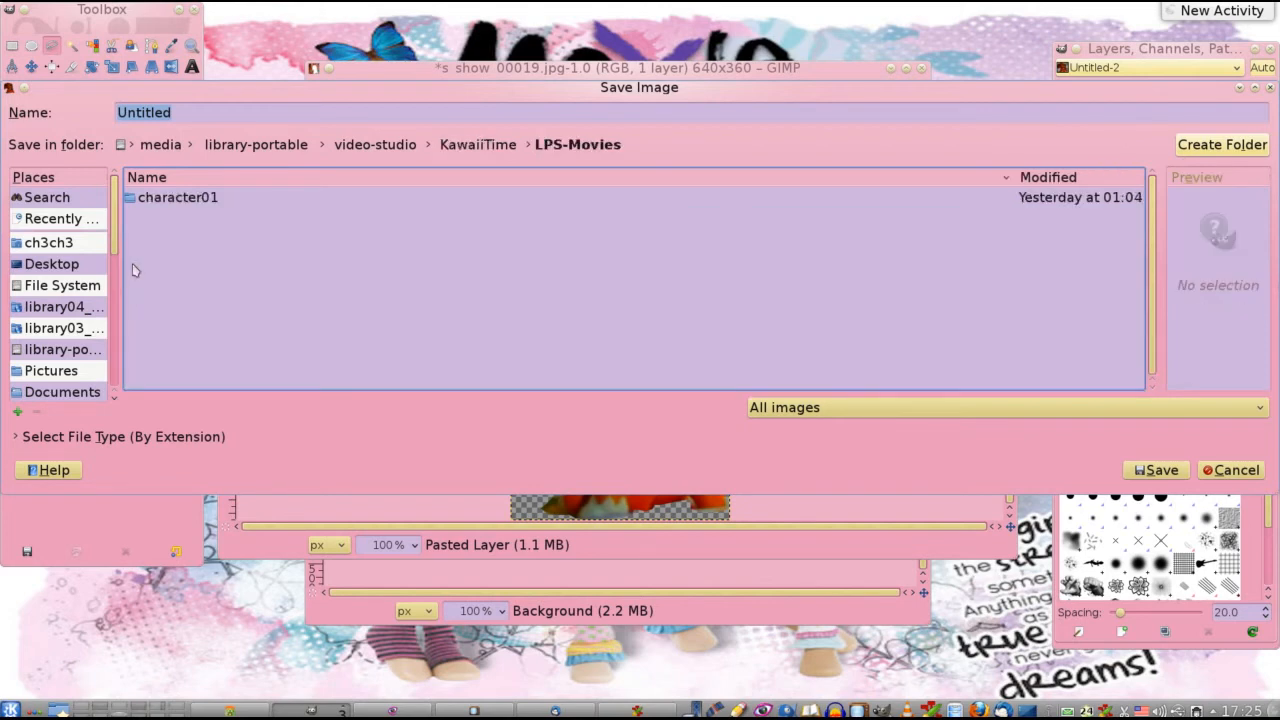
- Name the file lps-testBrush01, choose the GIMP XCF image (*.xcf) type and save it
left_click(259, 112)
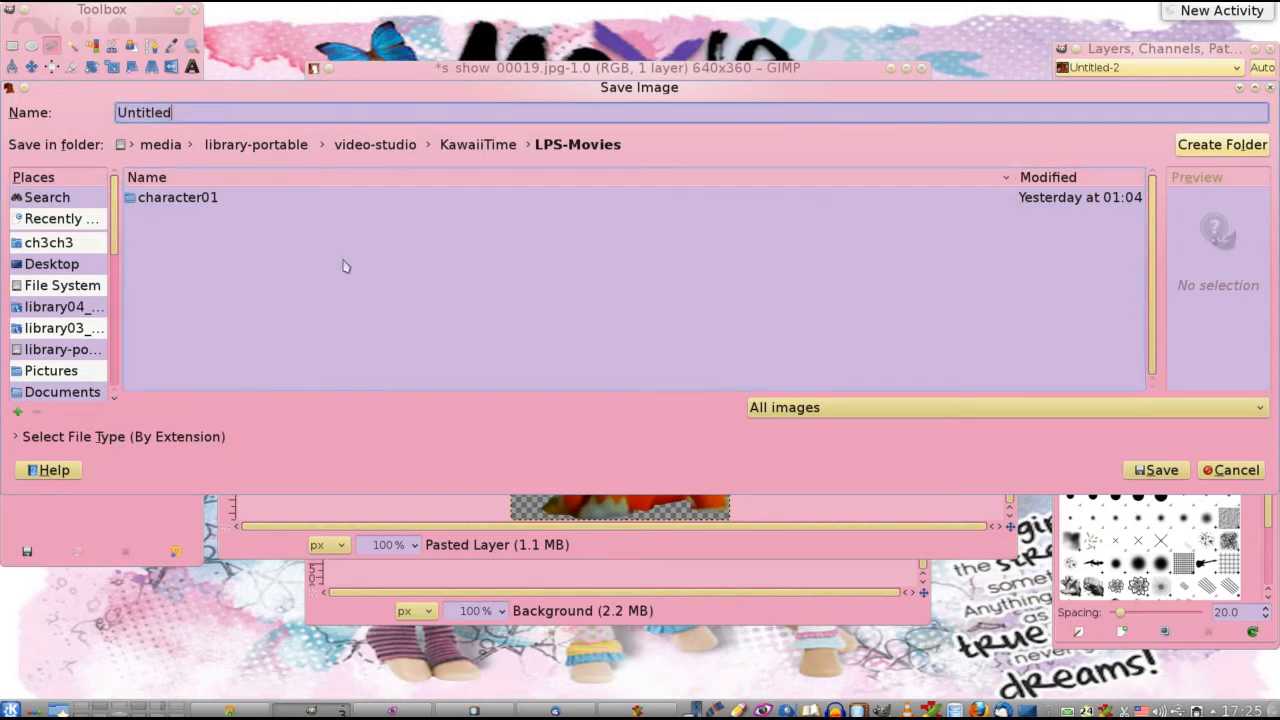
key("BackSpace")
key("BackSpace")
key("BackSpace")
key("BackSpace")
key("BackSpace")
key("BackSpace")
key("BackSpace")
key("BackSpace")
type("lps-testBrush01")
left_click(938, 409)
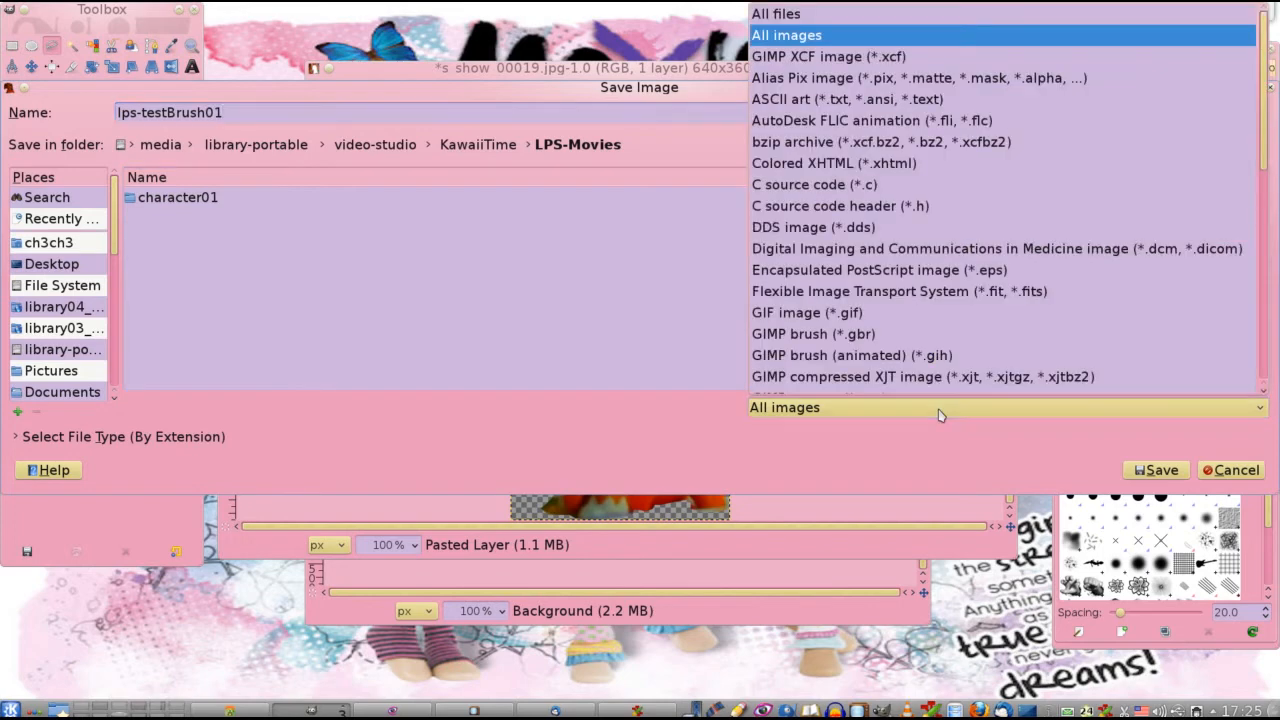
left_click(893, 62)
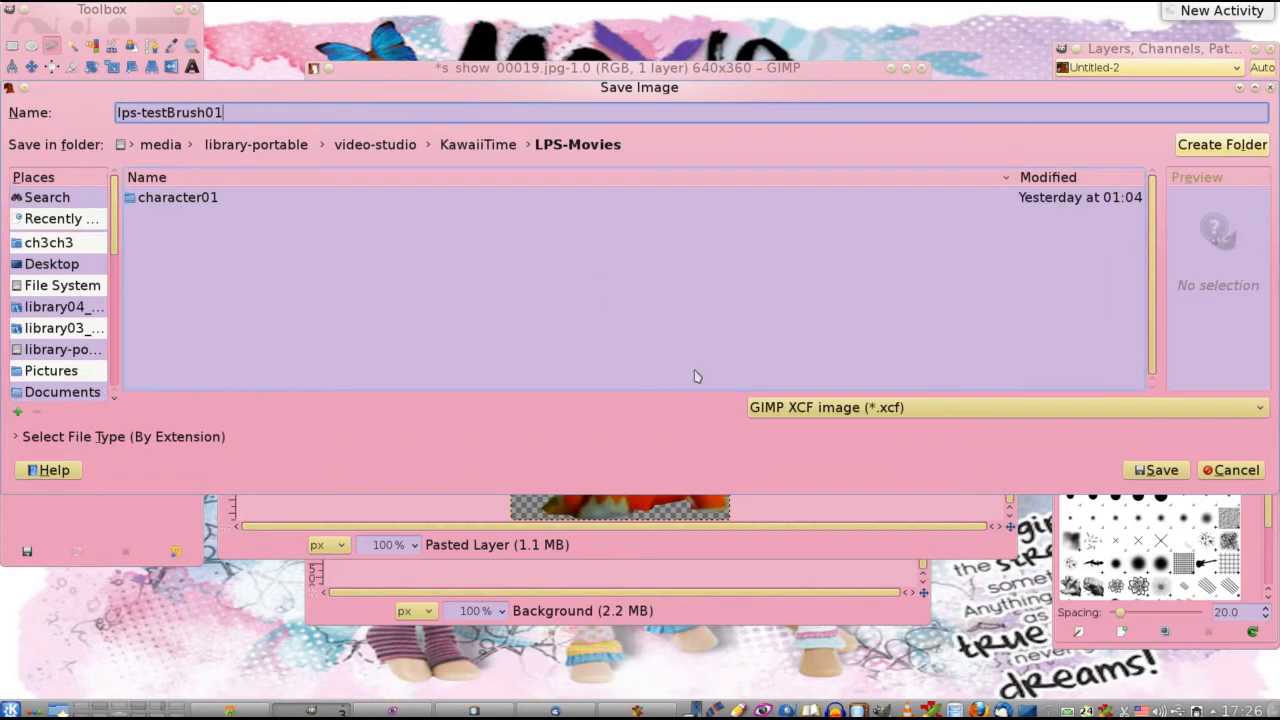
left_click(1163, 471)
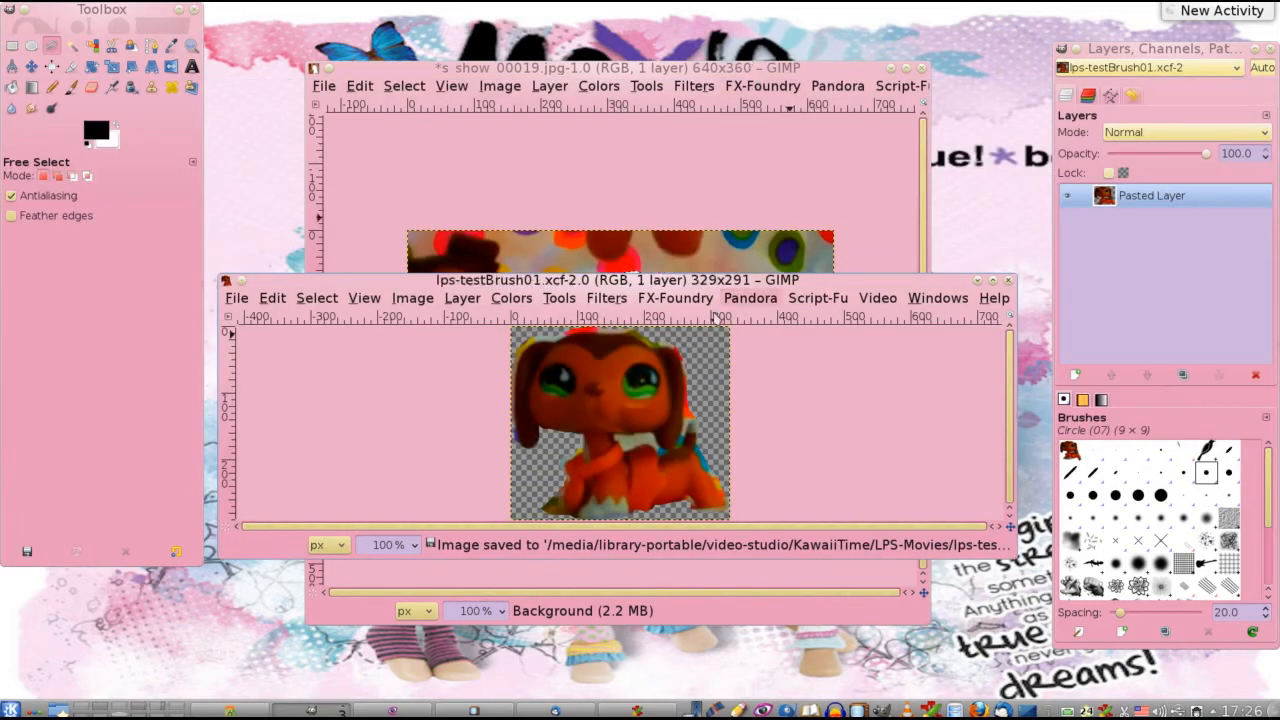
- Close s_show_00019.jpg without saving its changes and reposition the window of the cut-out dog image
left_click(768, 68)
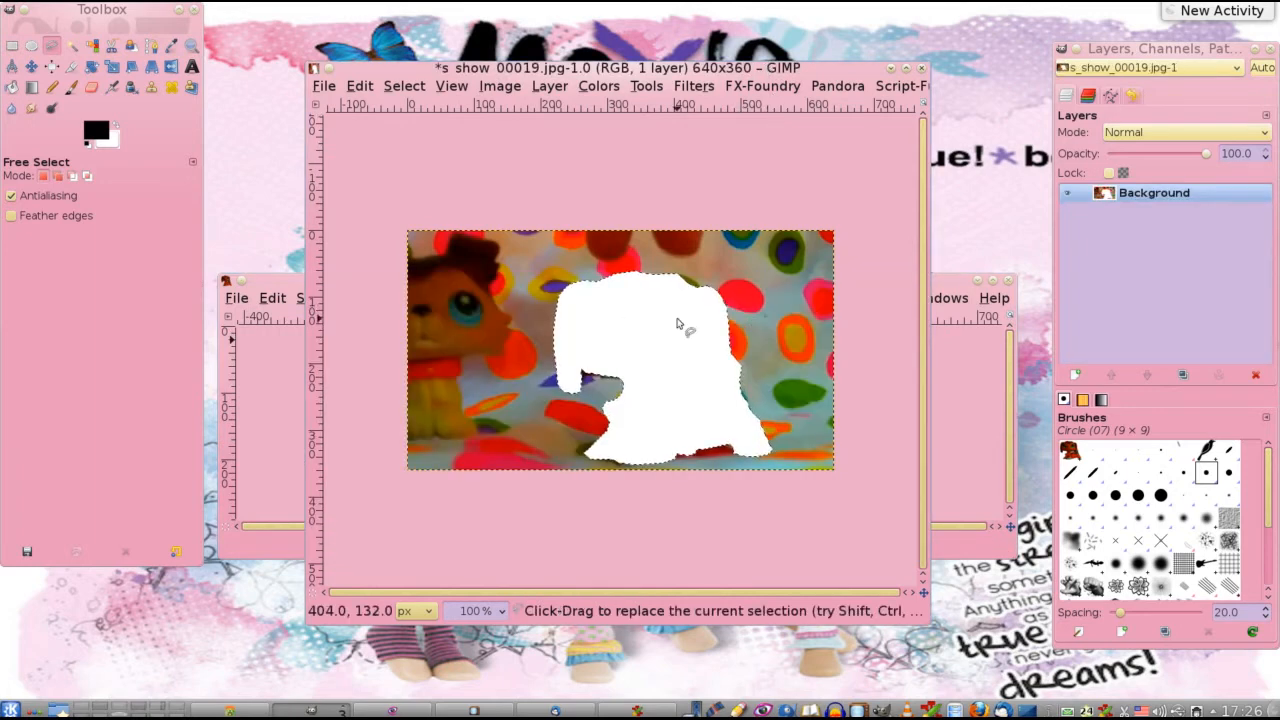
left_click(920, 69)
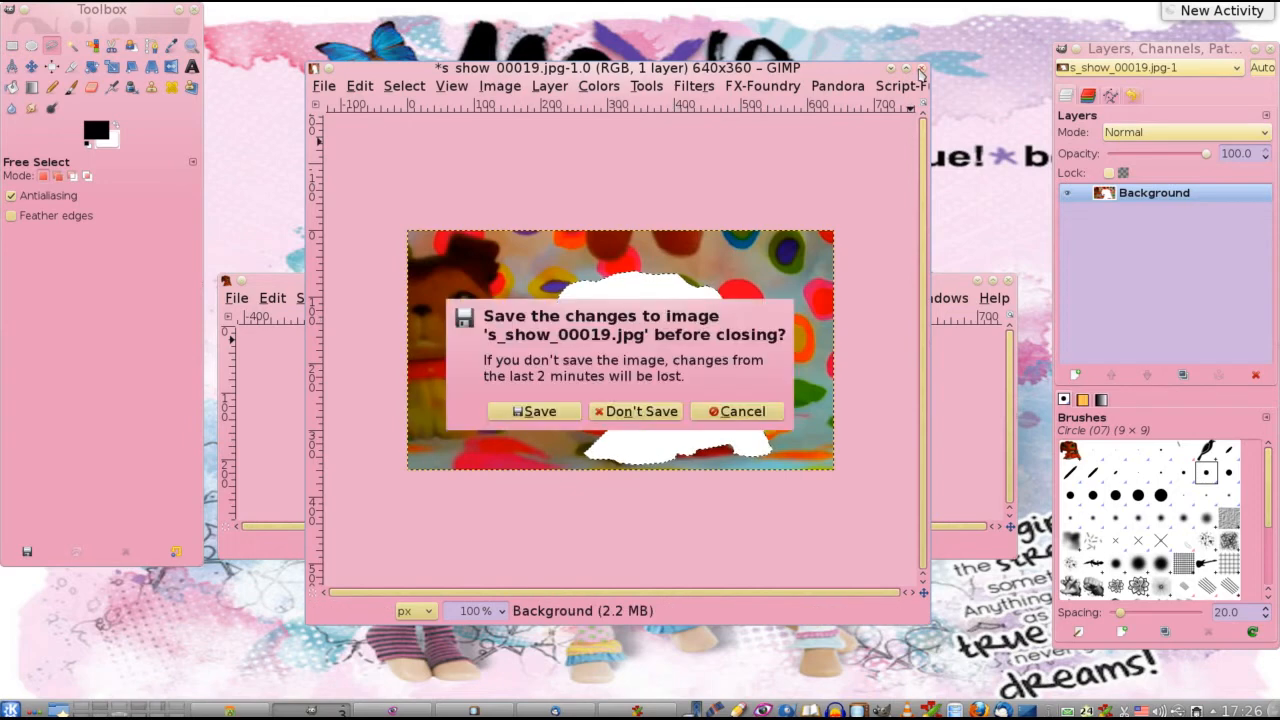
left_click(624, 414)
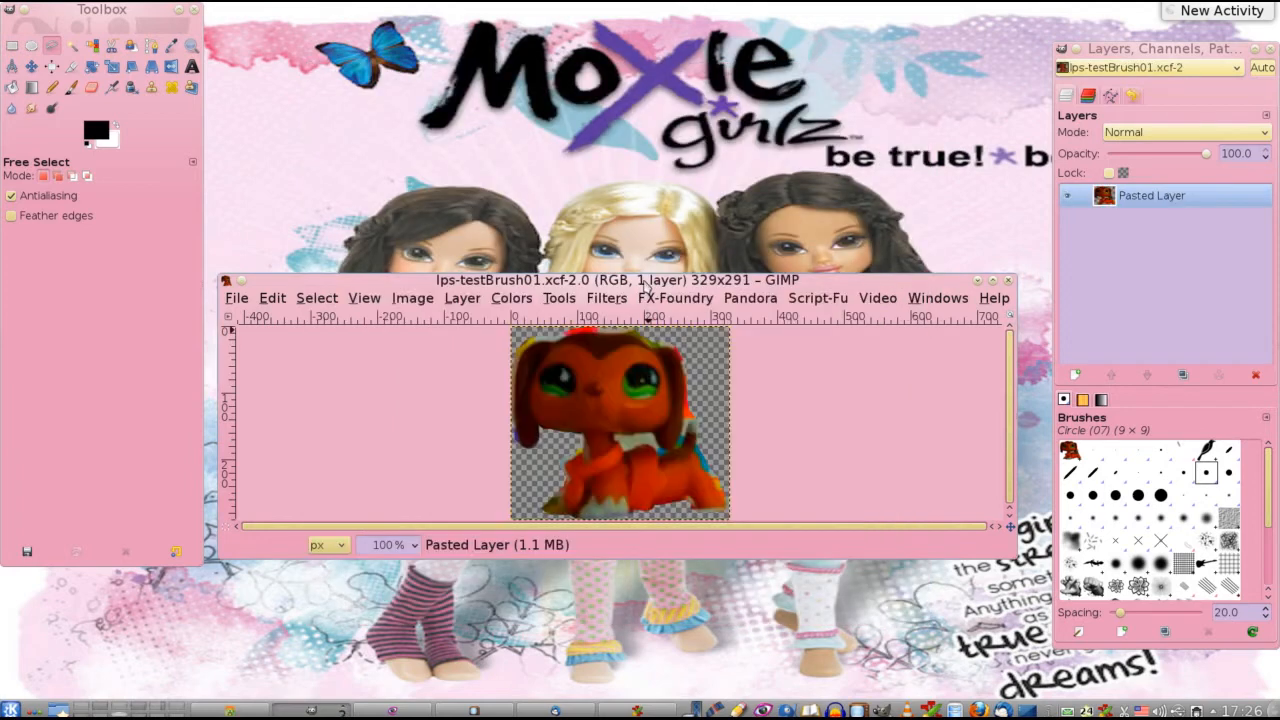
left_click_drag(646, 282, 662, 111)
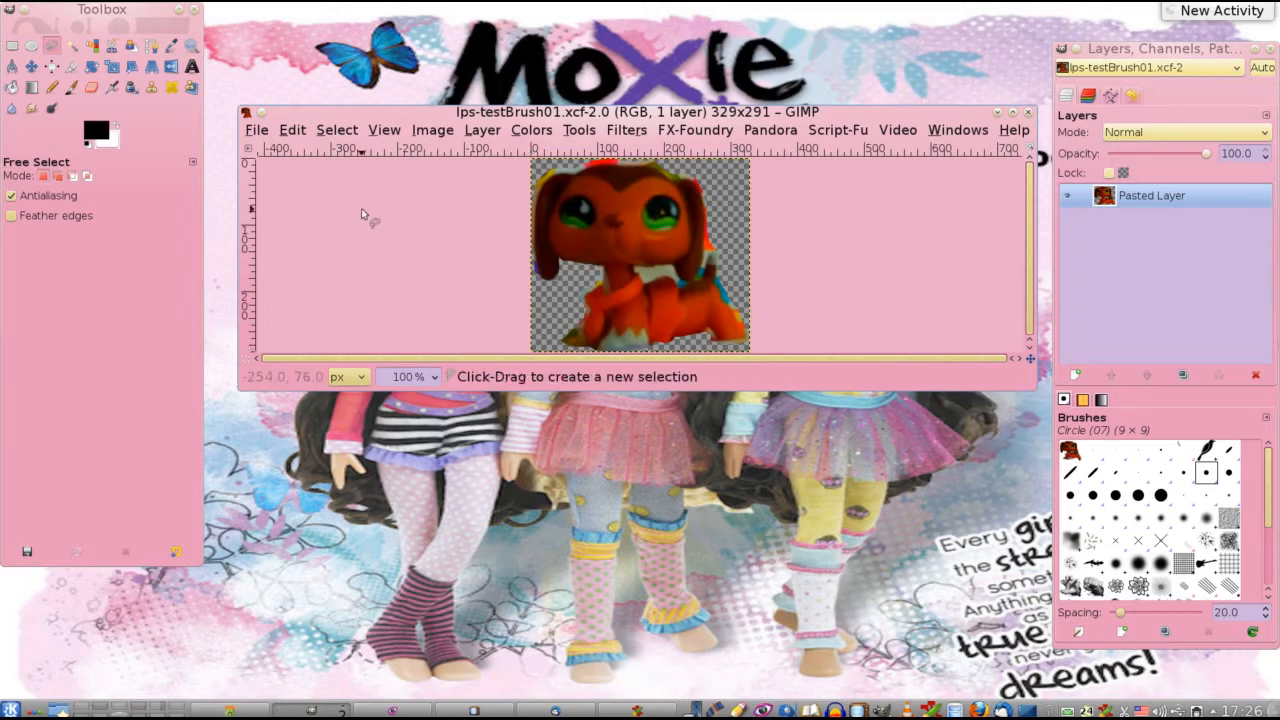
- Start saving the dog image under a new name and browse to the KawaiiTime/test-gimp-brushes folder
left_click(257, 131)
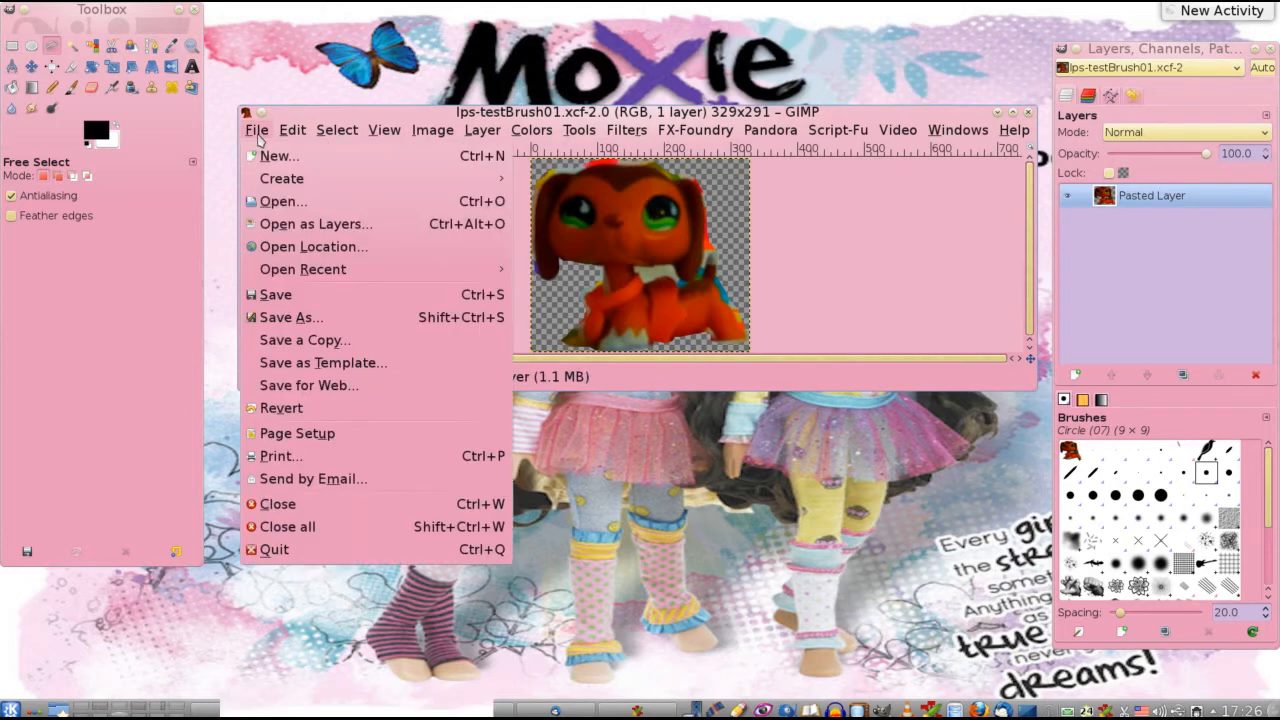
left_click(380, 317)
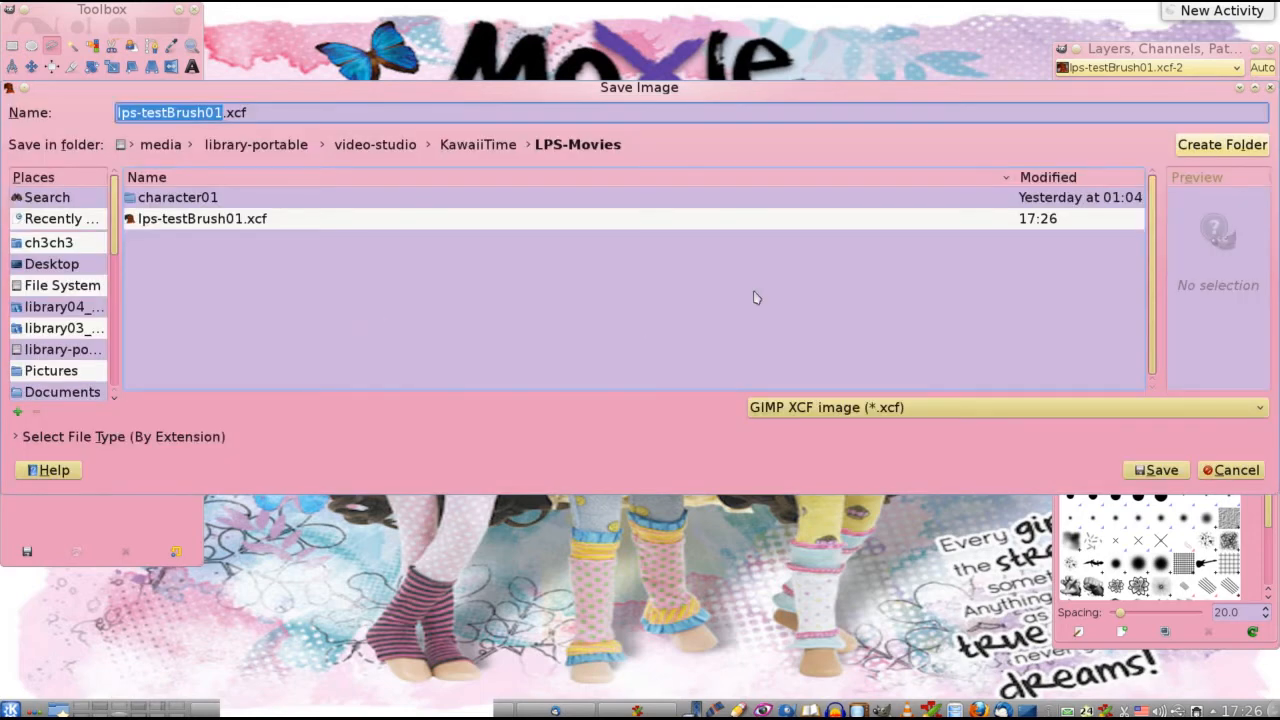
left_click(478, 145)
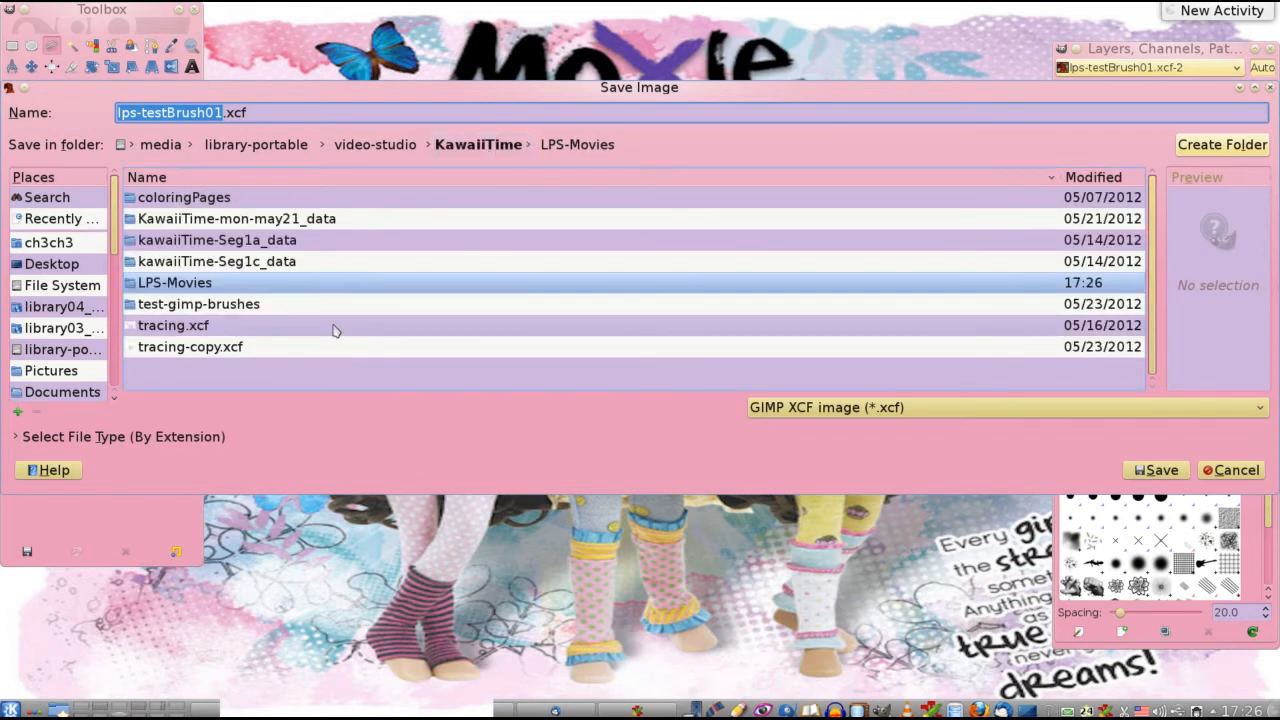
double_click(160, 304)
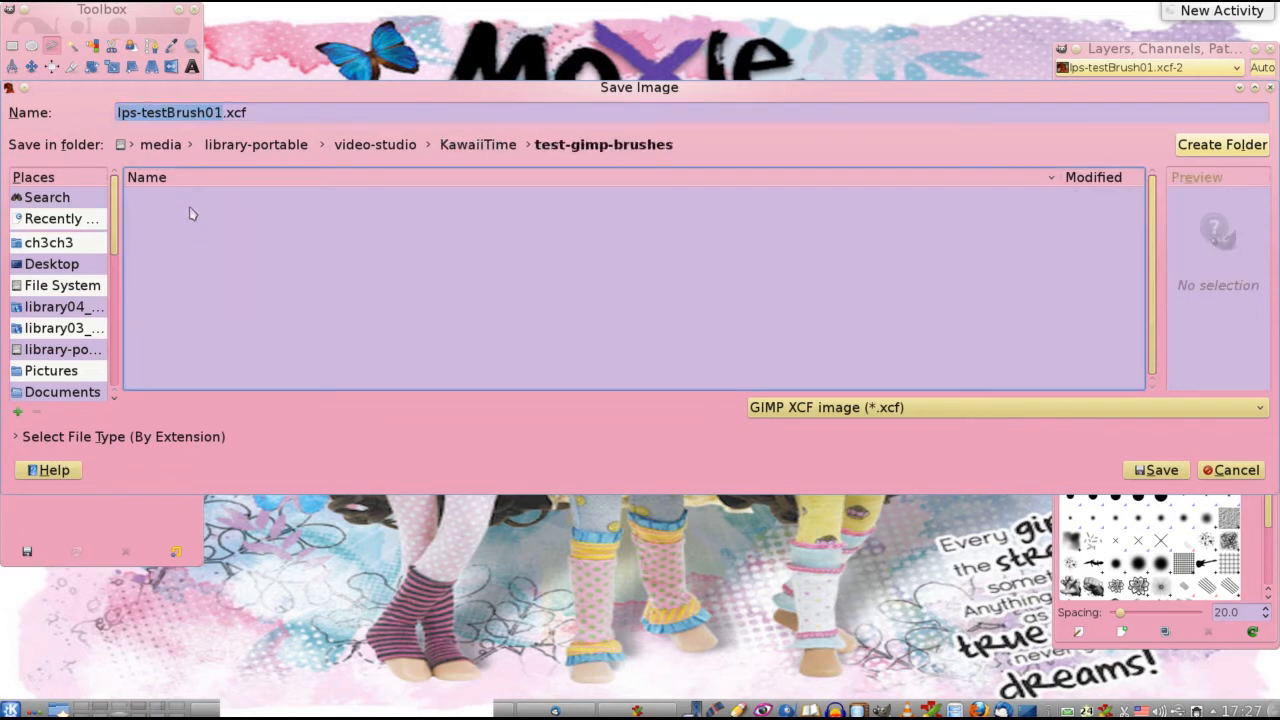
- Change the file name to stamp-lps-test01, without the .xcf extension
left_click(167, 112)
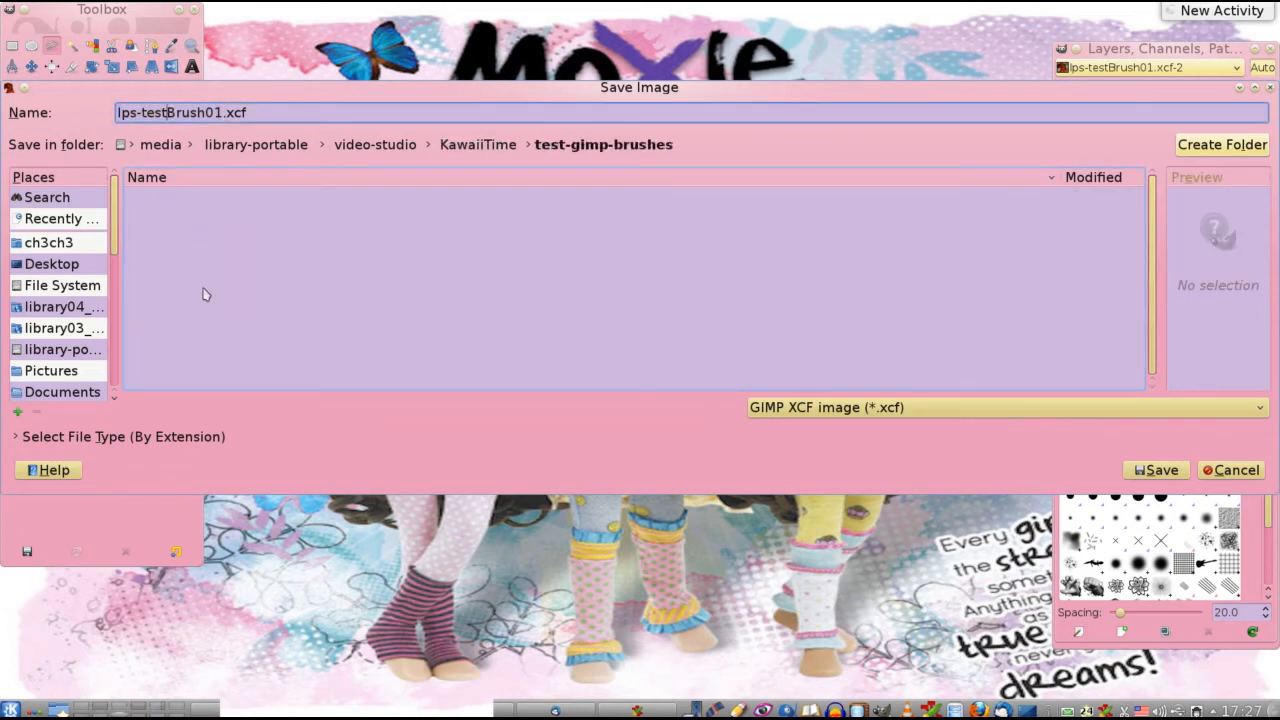
key("Delete")
key("Delete")
key("Delete")
key("Delete")
key("Delete")
key("BackSpace")
key("BackSpace")
key("BackSpace")
key("BackSpace")
type("stamp")
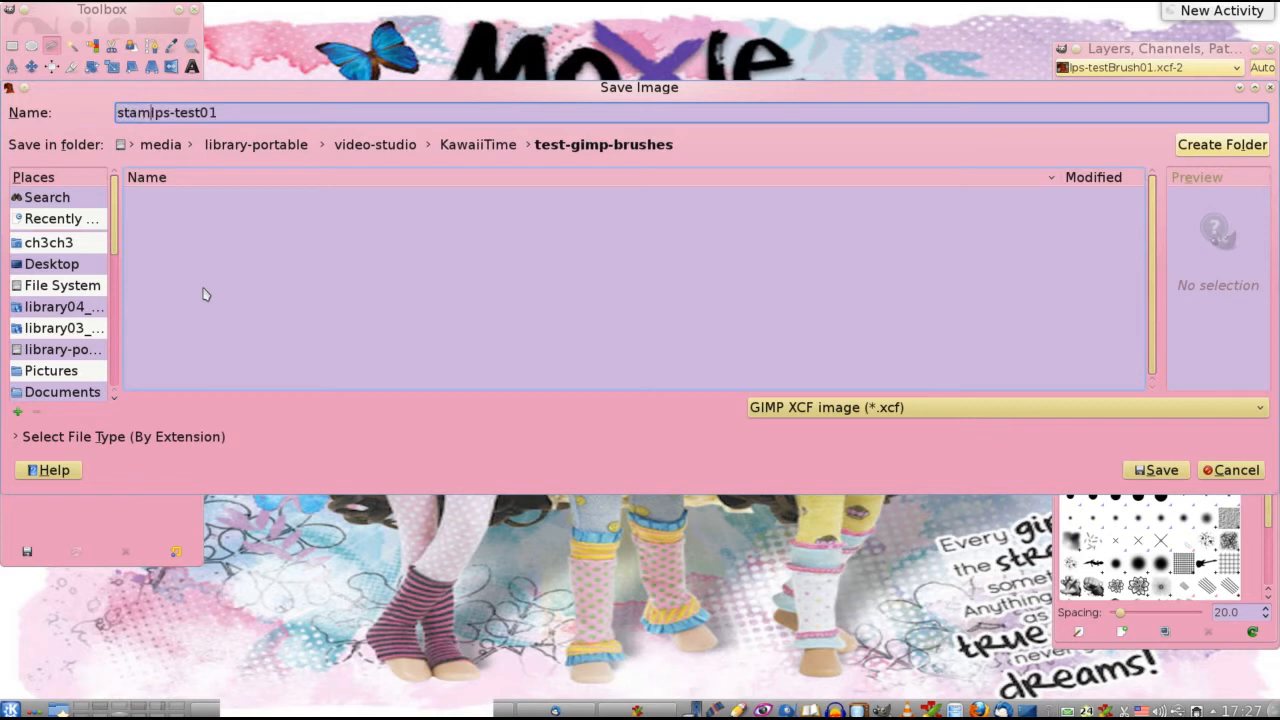
type("-")
- Choose the GIMP brush (*.gbr) file type and save the image
left_click(1068, 408)
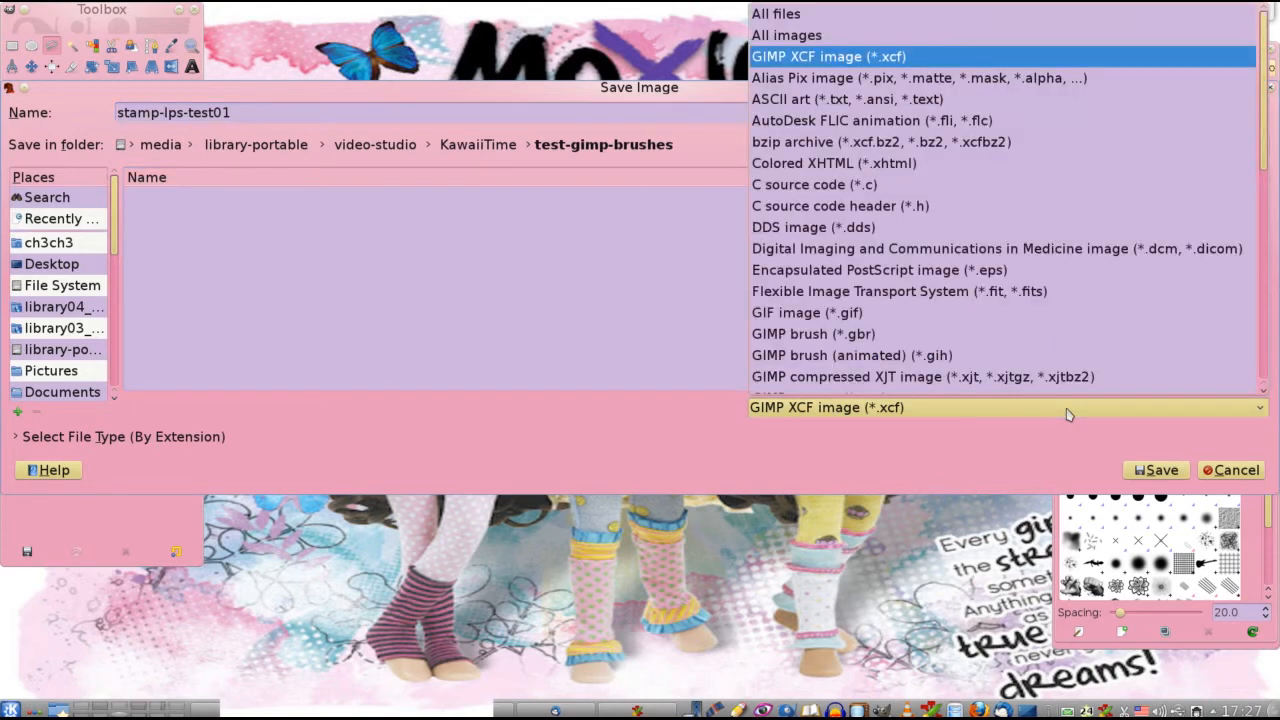
left_click(884, 340)
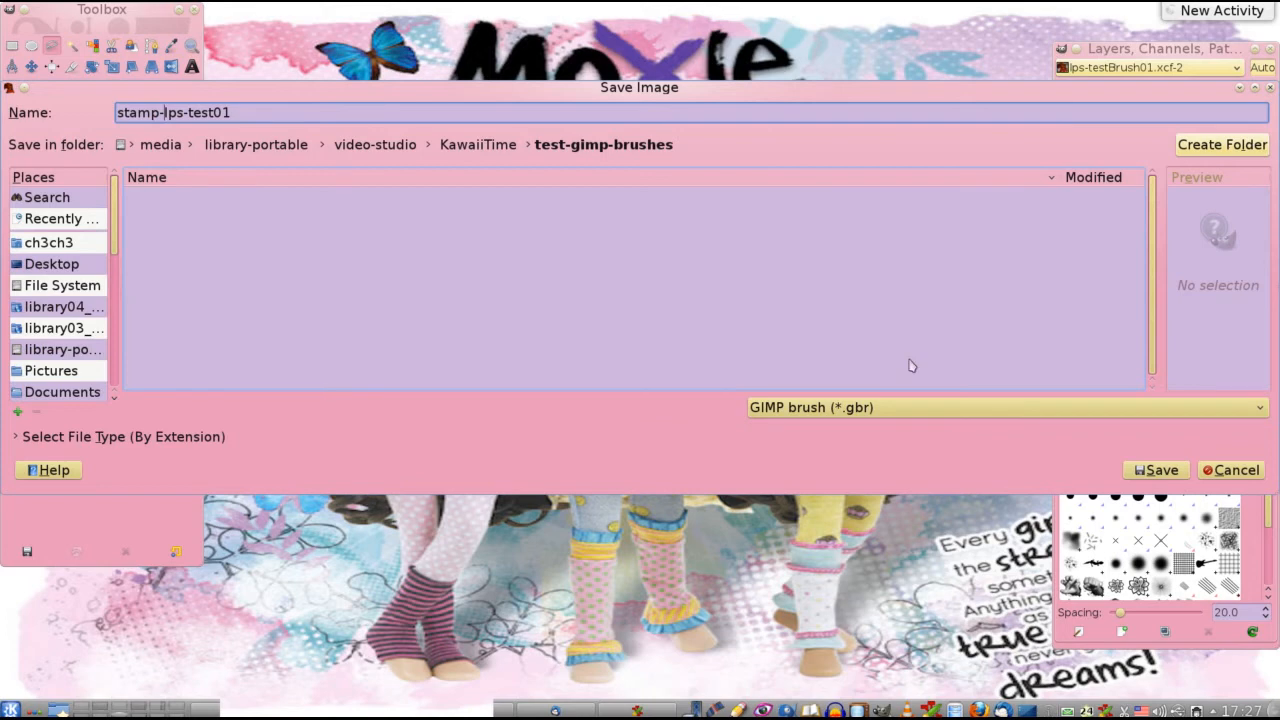
left_click(1143, 479)
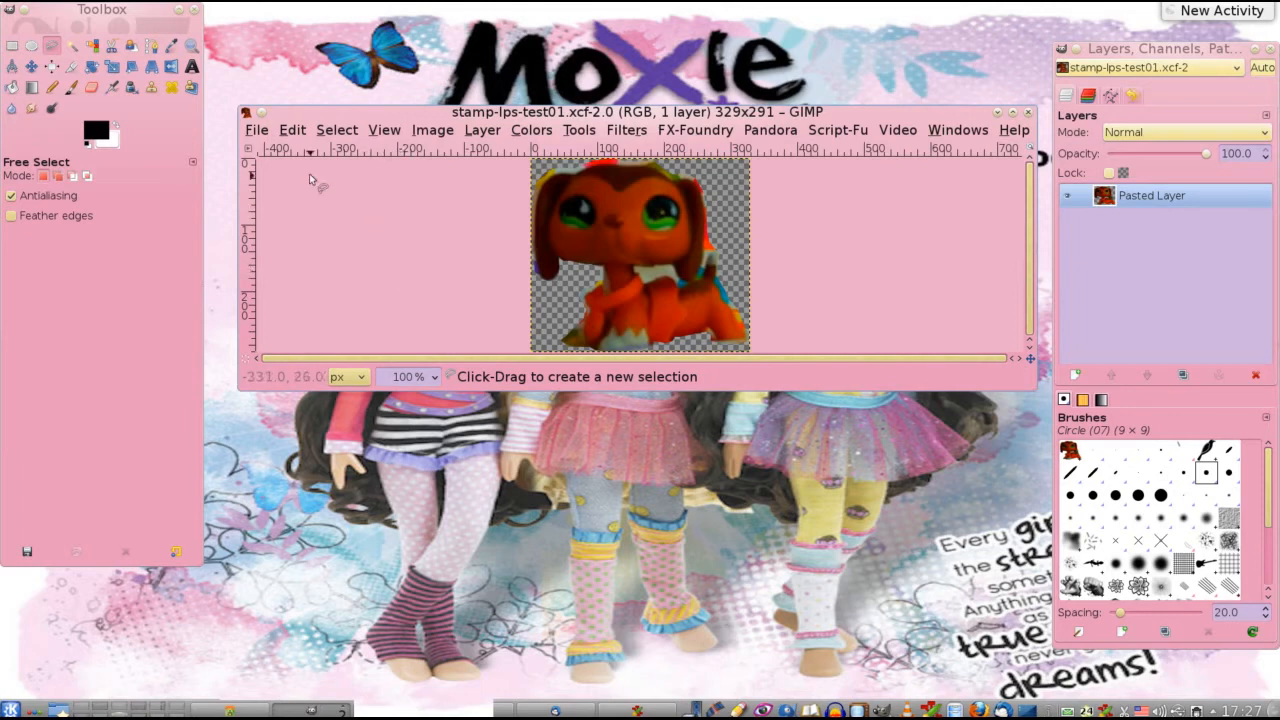
- Open the Preferences and bring up the Brush Folders settings
left_click(293, 131)
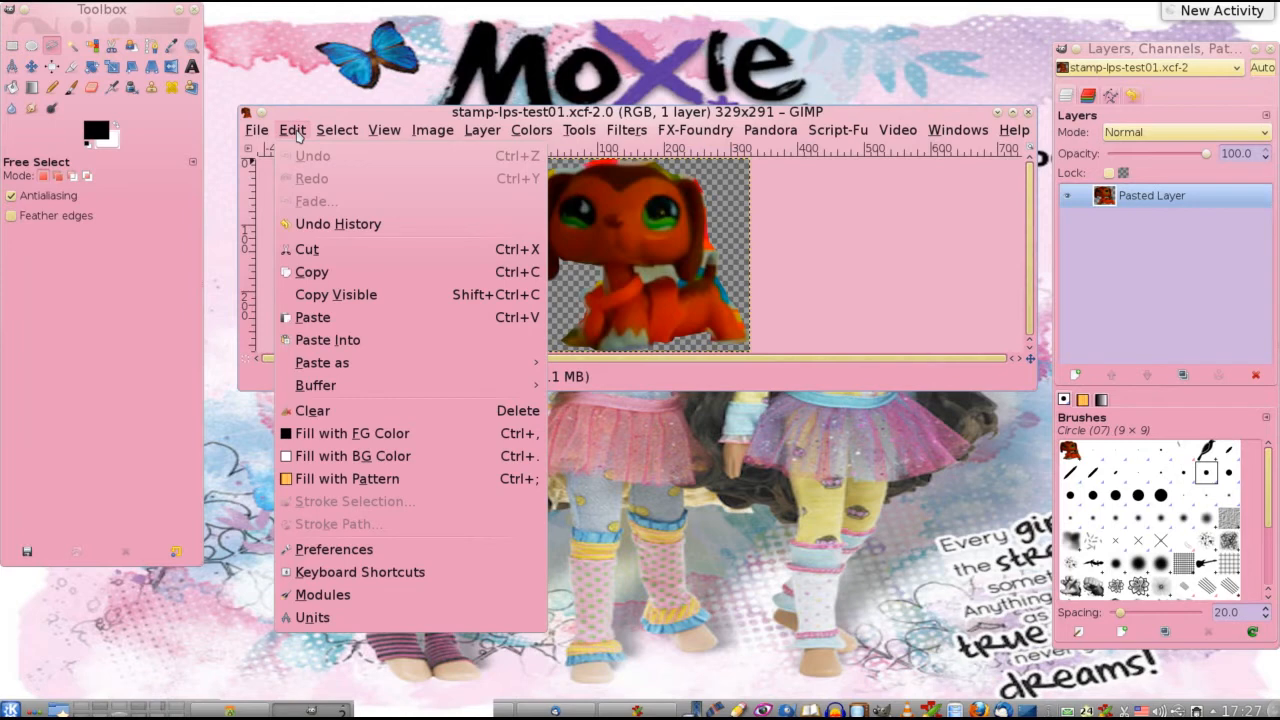
left_click(322, 556)
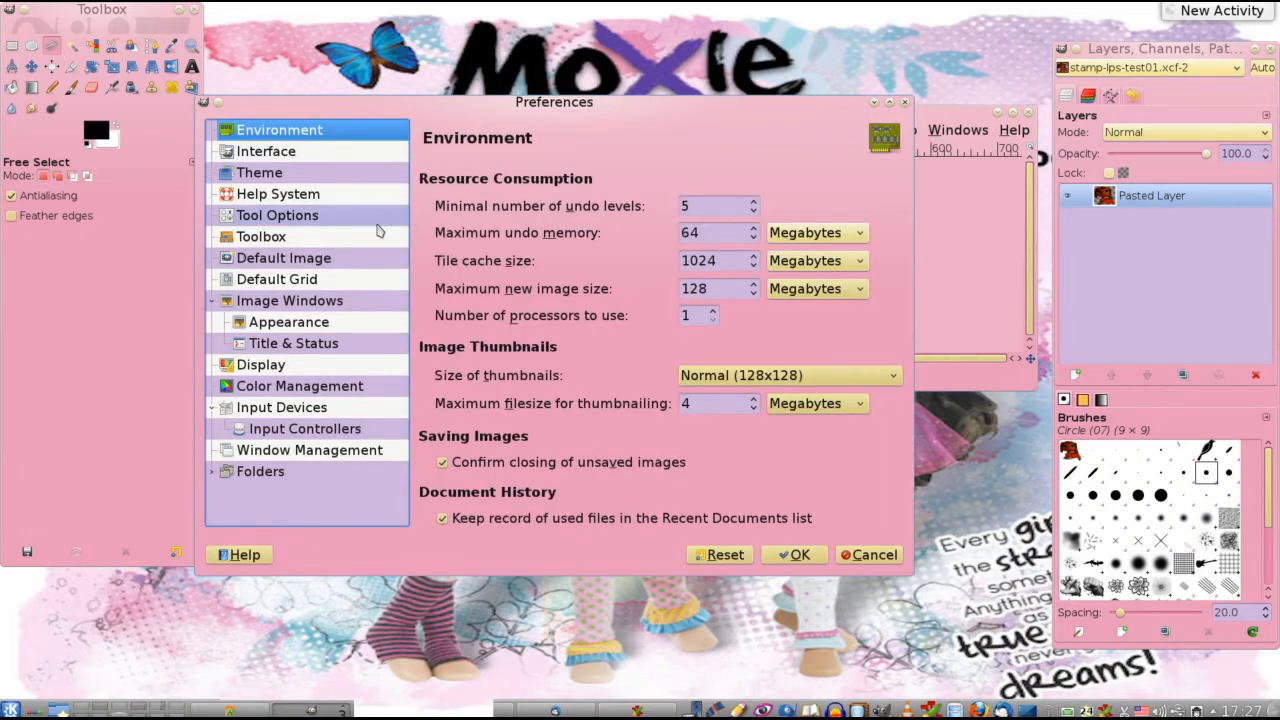
left_click(307, 161)
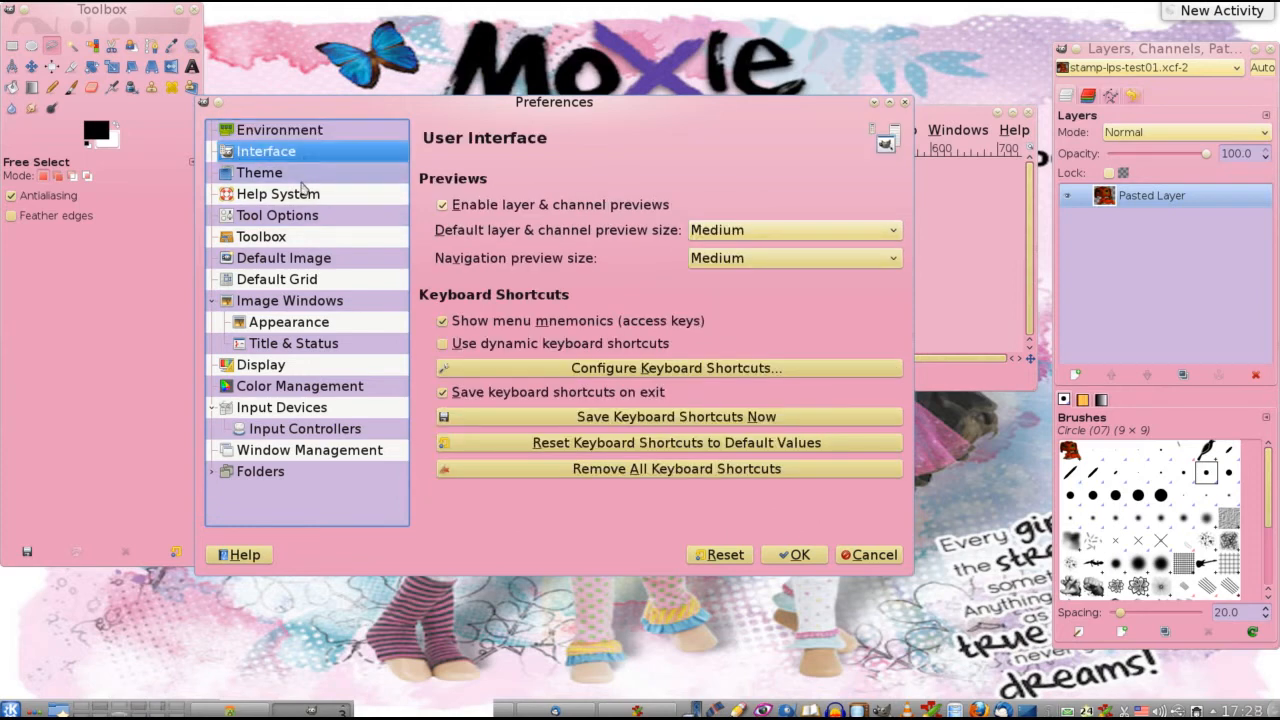
left_click(310, 220)
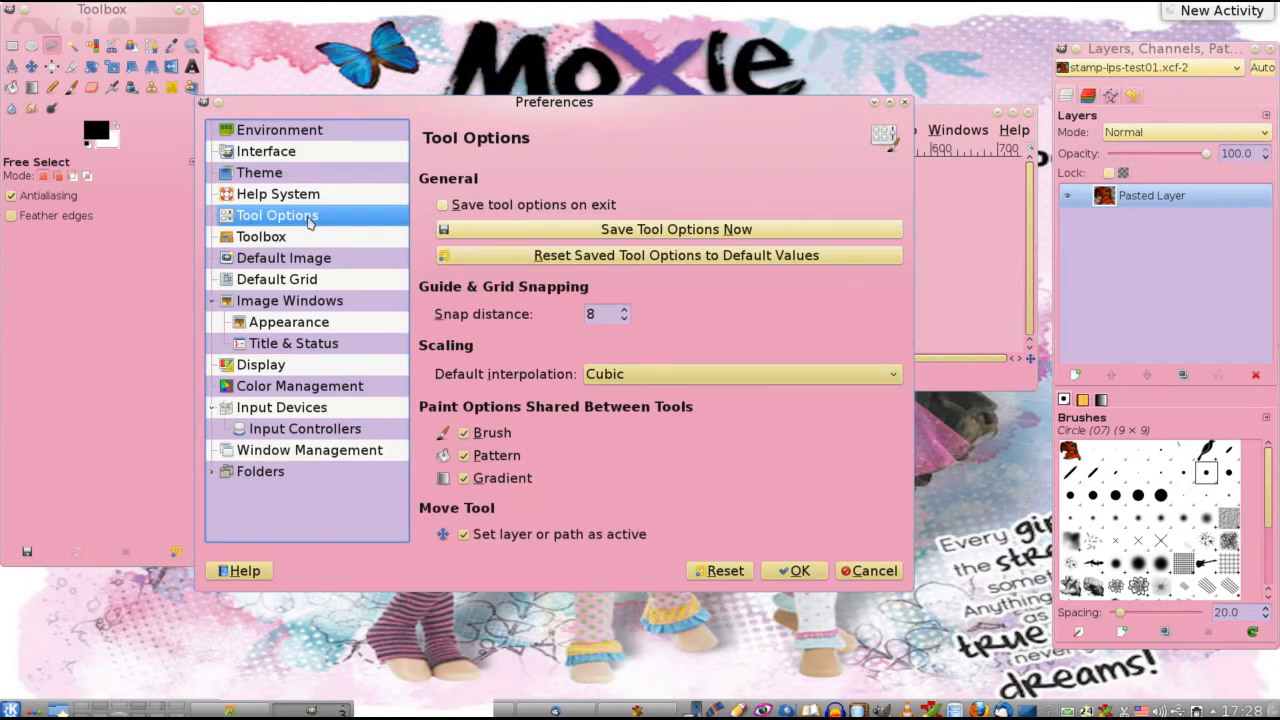
left_click(258, 477)
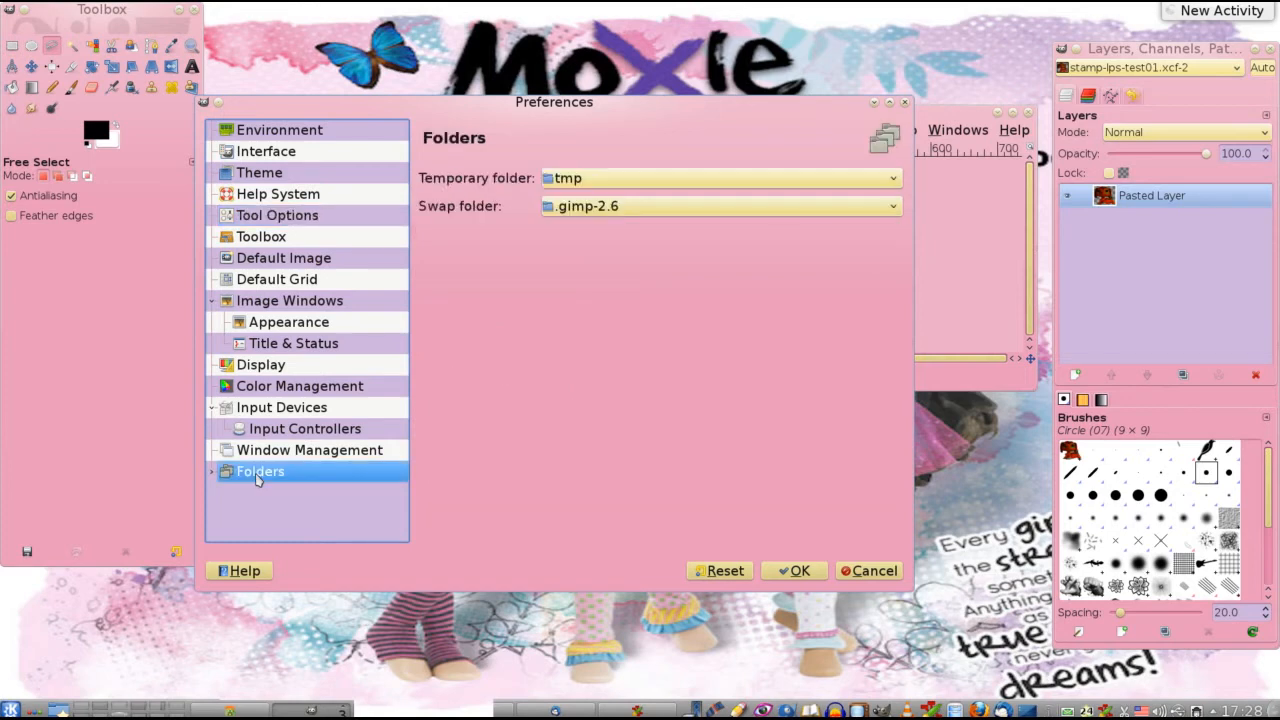
left_click(216, 474)
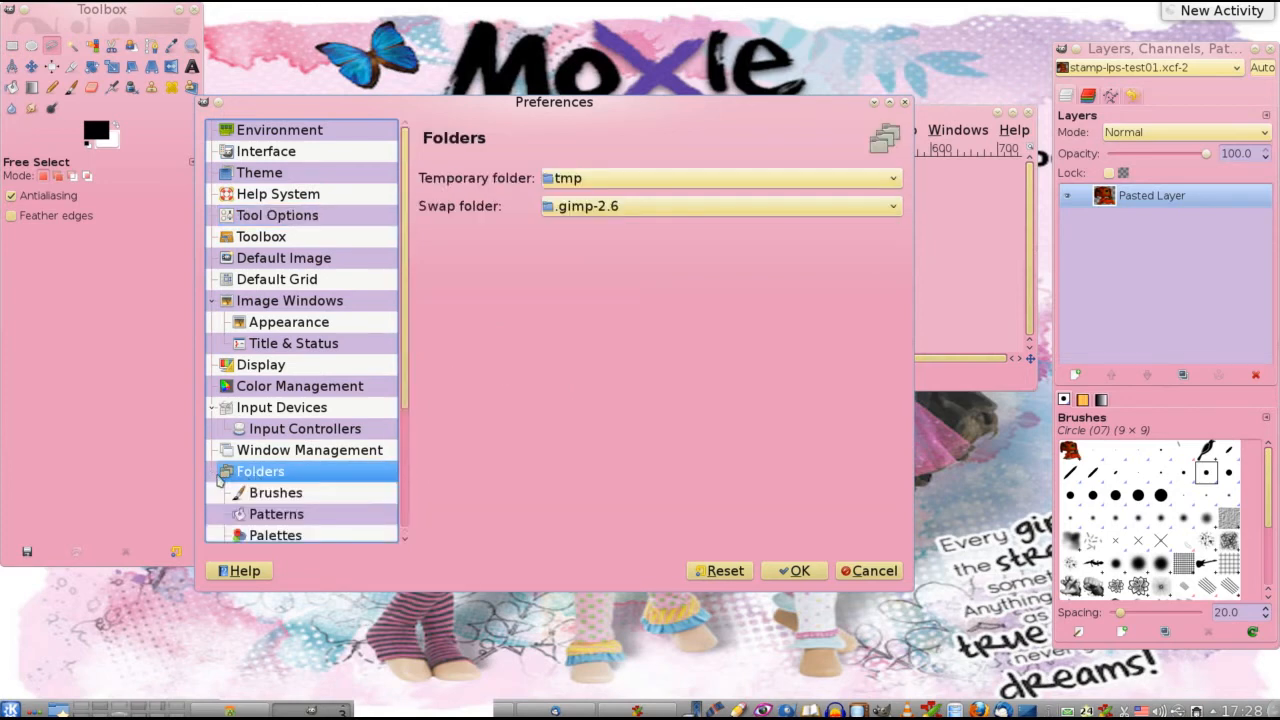
left_click(272, 497)
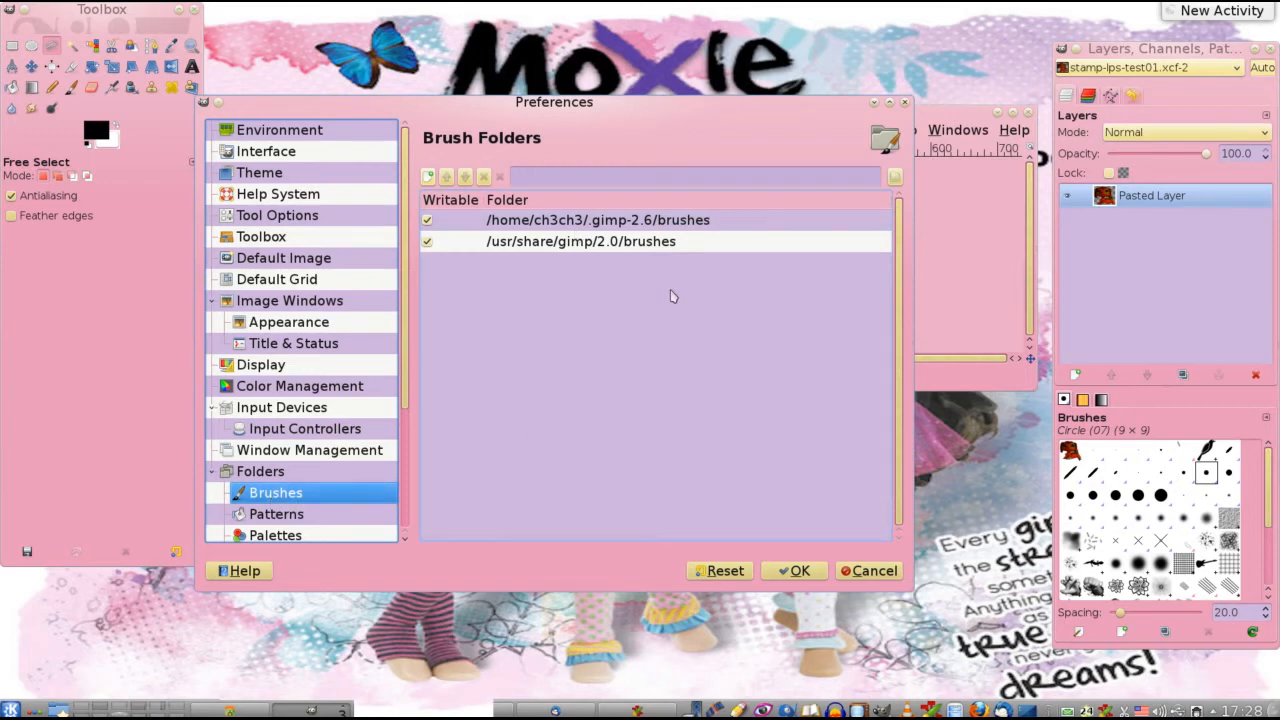
- Add /media/library-portable/video-studio/KawaiiTime/test-gimp-brushes as a new brush folder
left_click(428, 178)
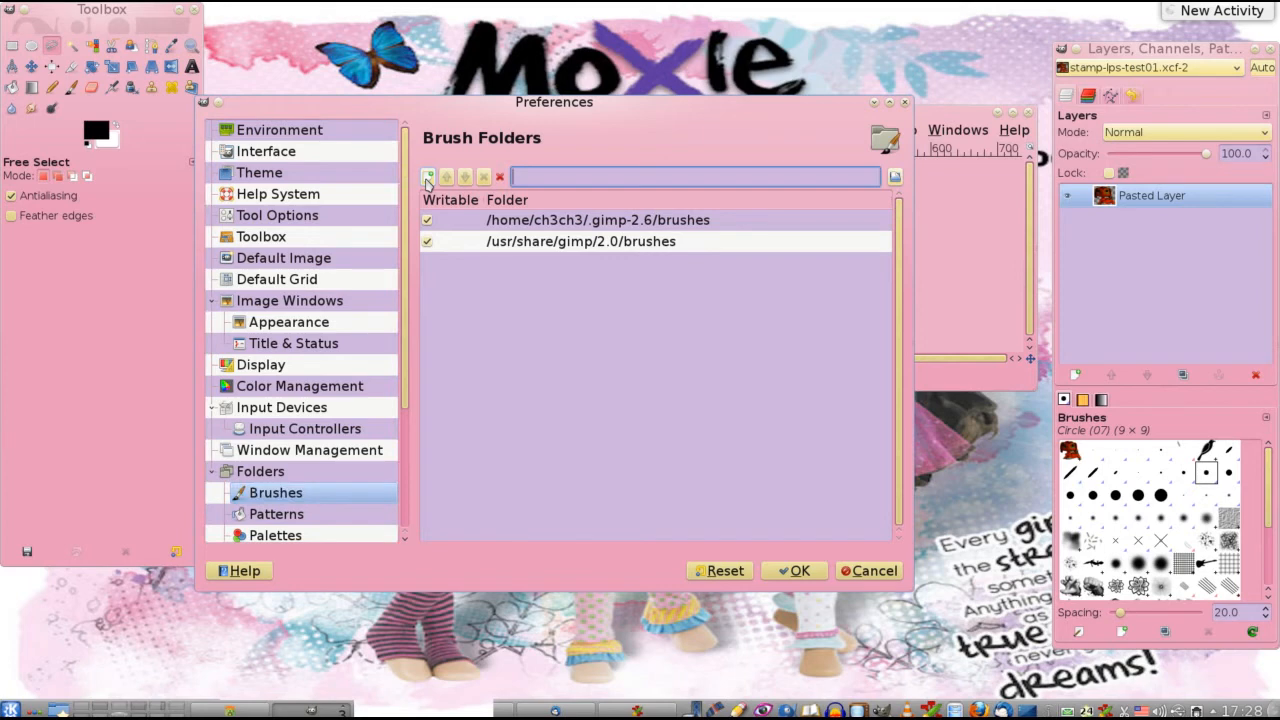
left_click(894, 178)
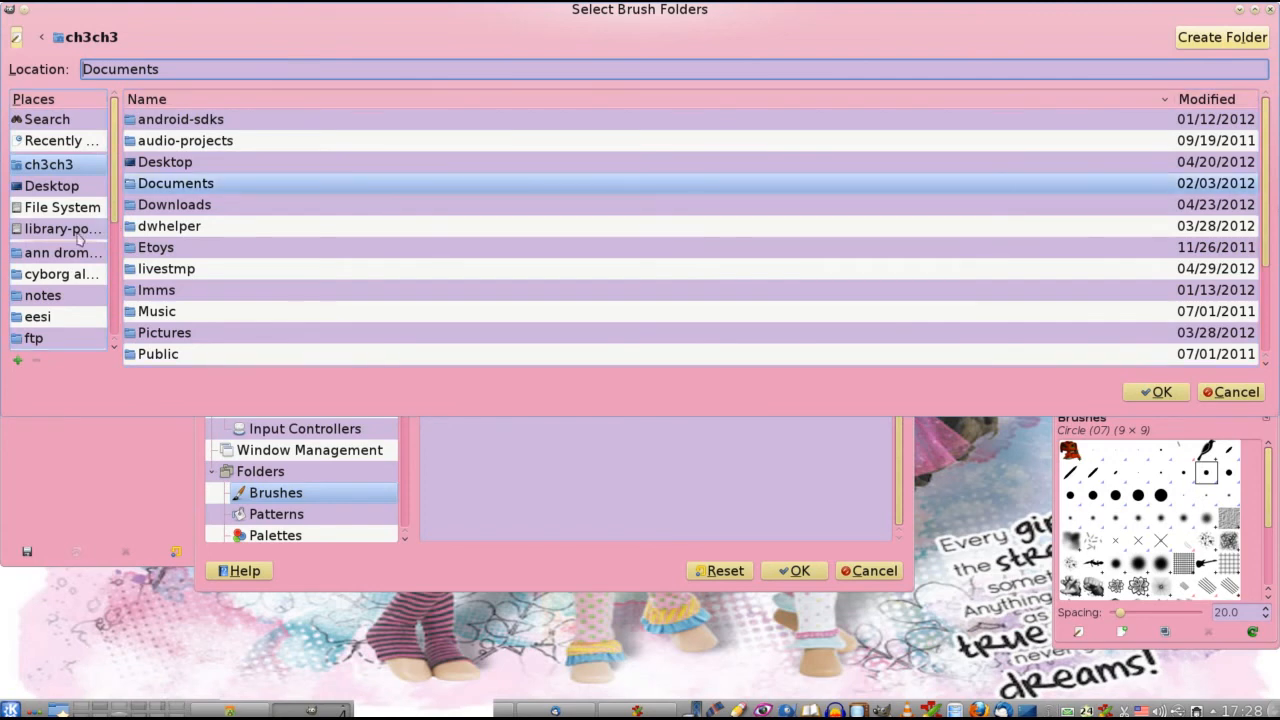
left_click(78, 231)
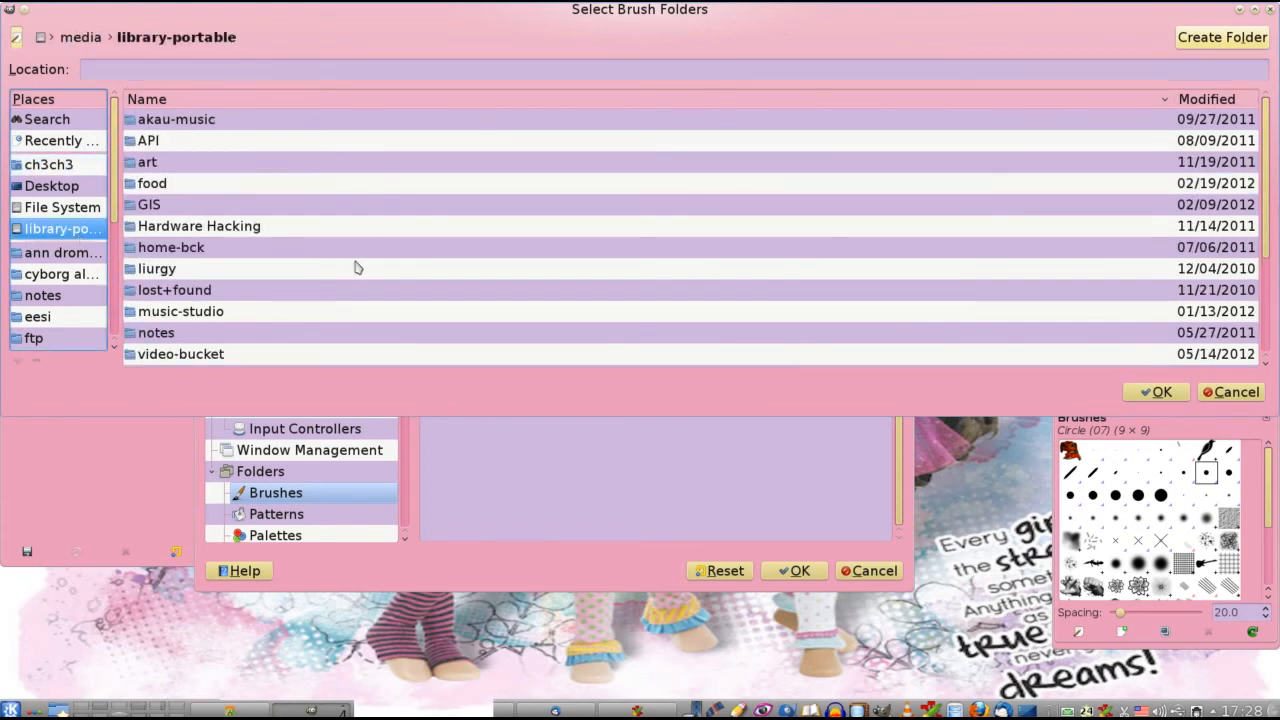
scroll(354, 268, "down", 3)
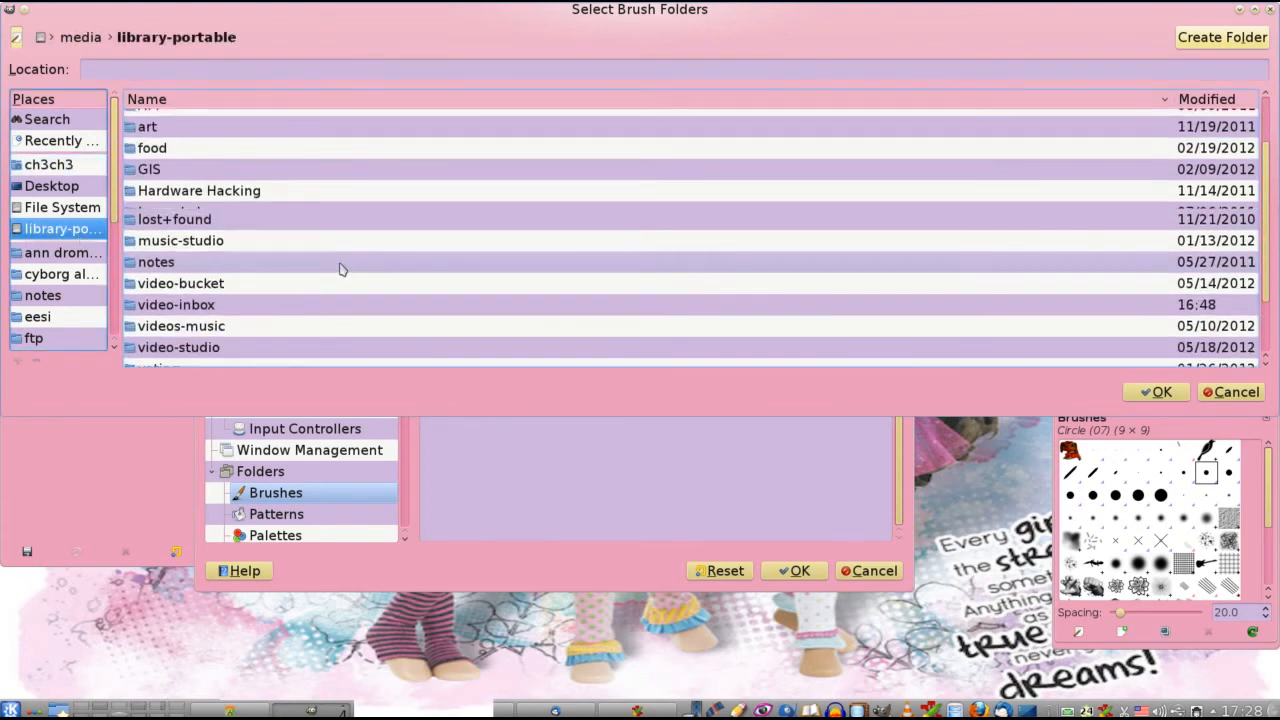
left_click(133, 349)
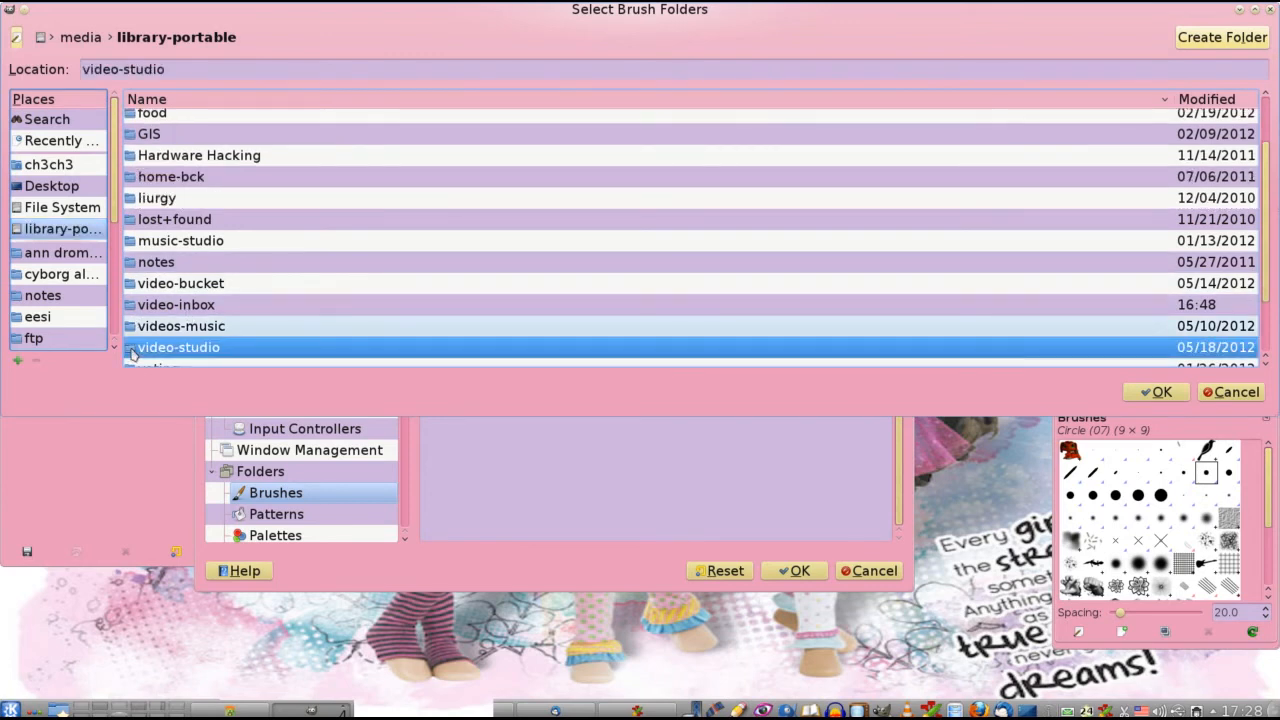
double_click(133, 349)
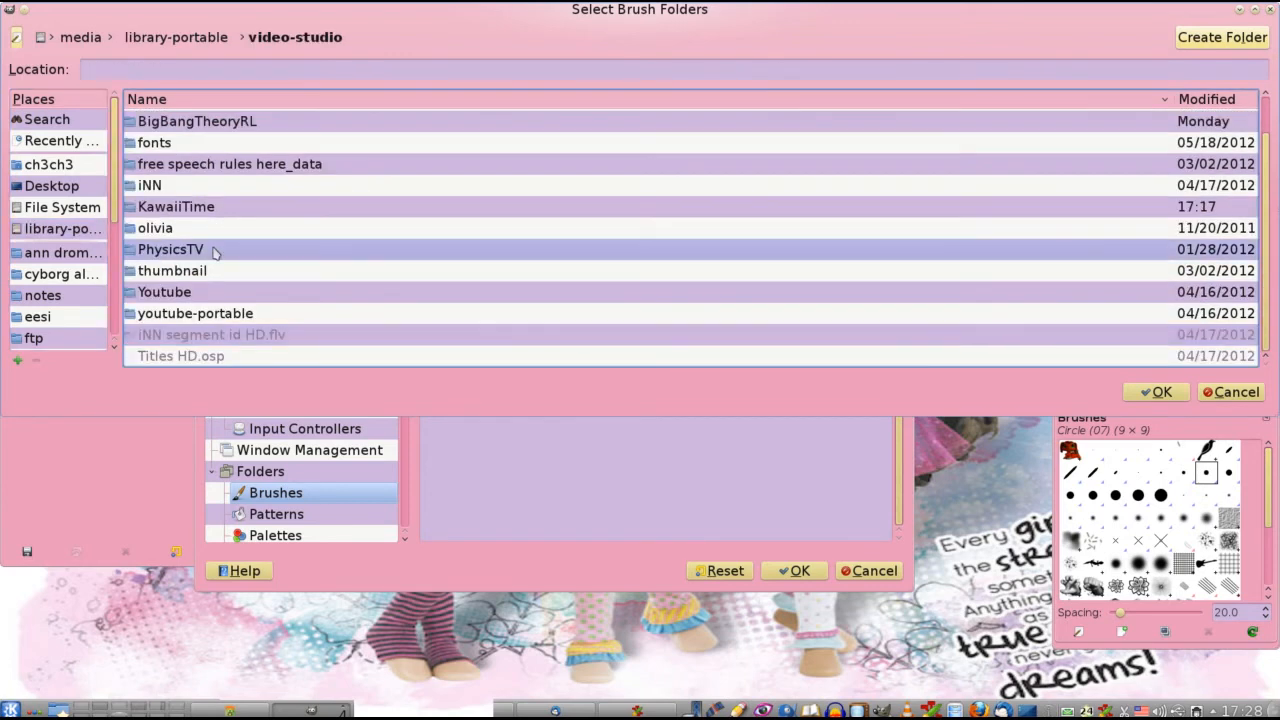
double_click(131, 210)
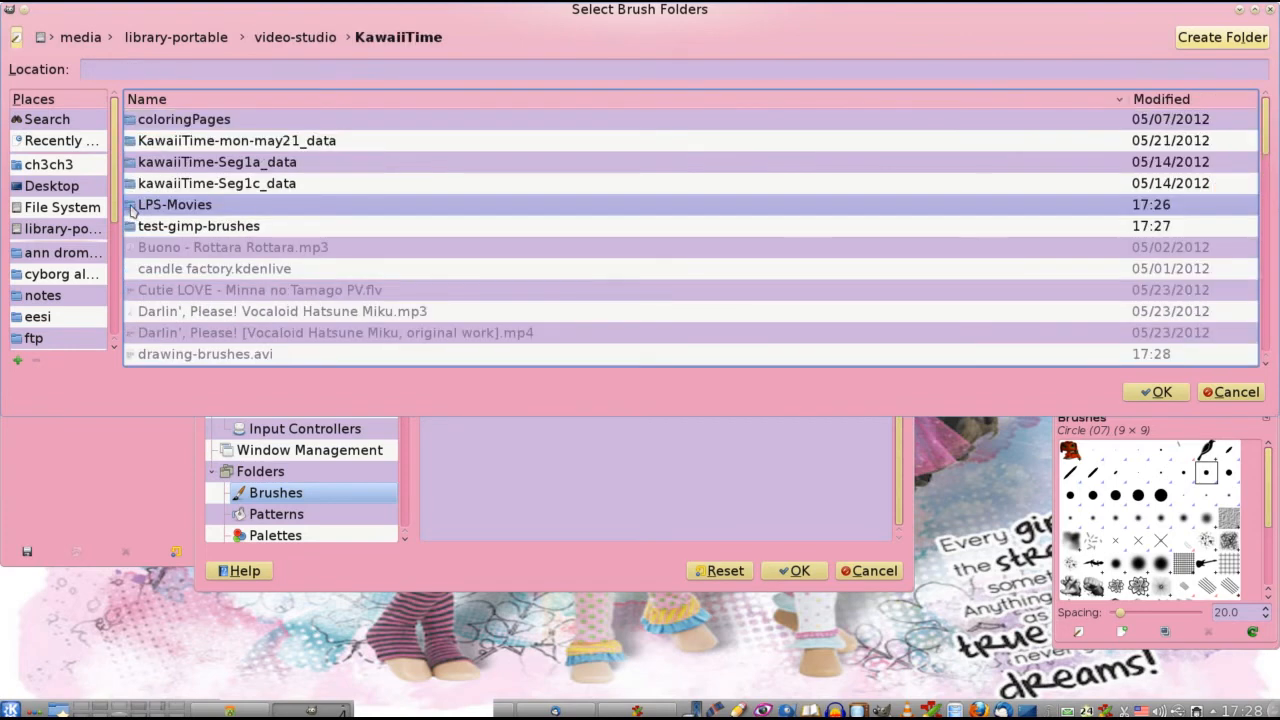
left_click(133, 229)
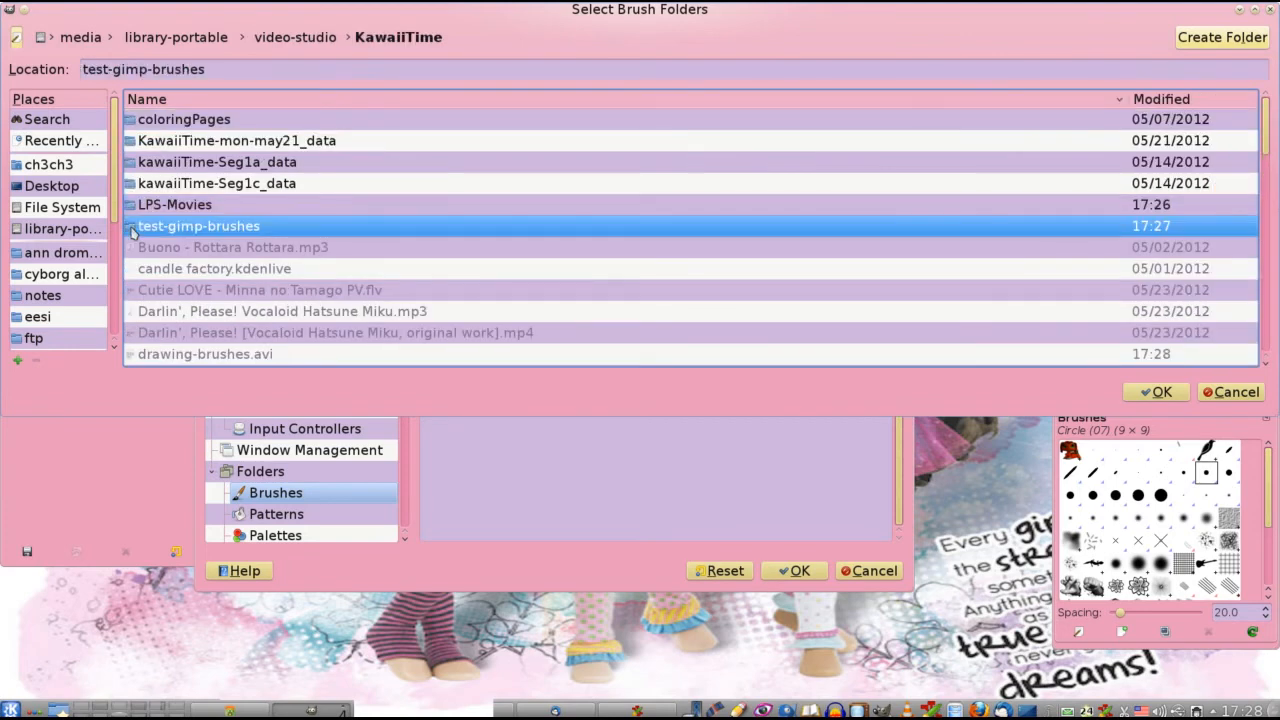
double_click(133, 229)
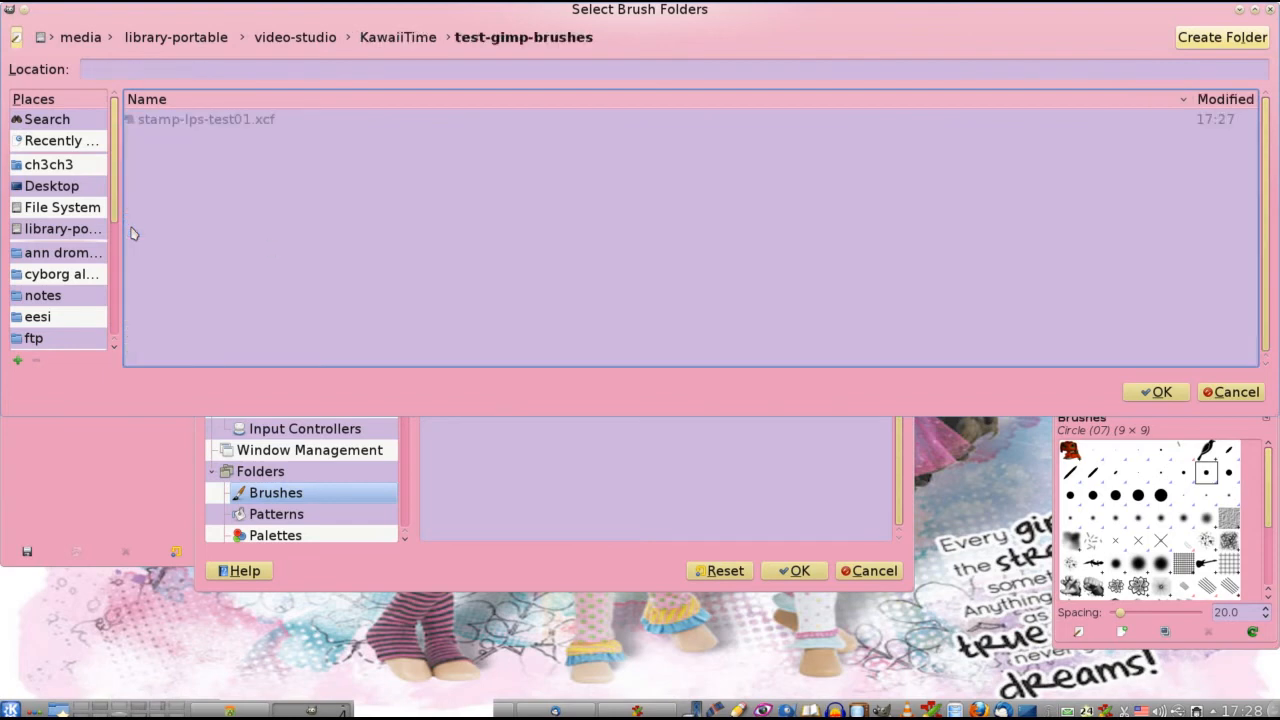
left_click(1158, 392)
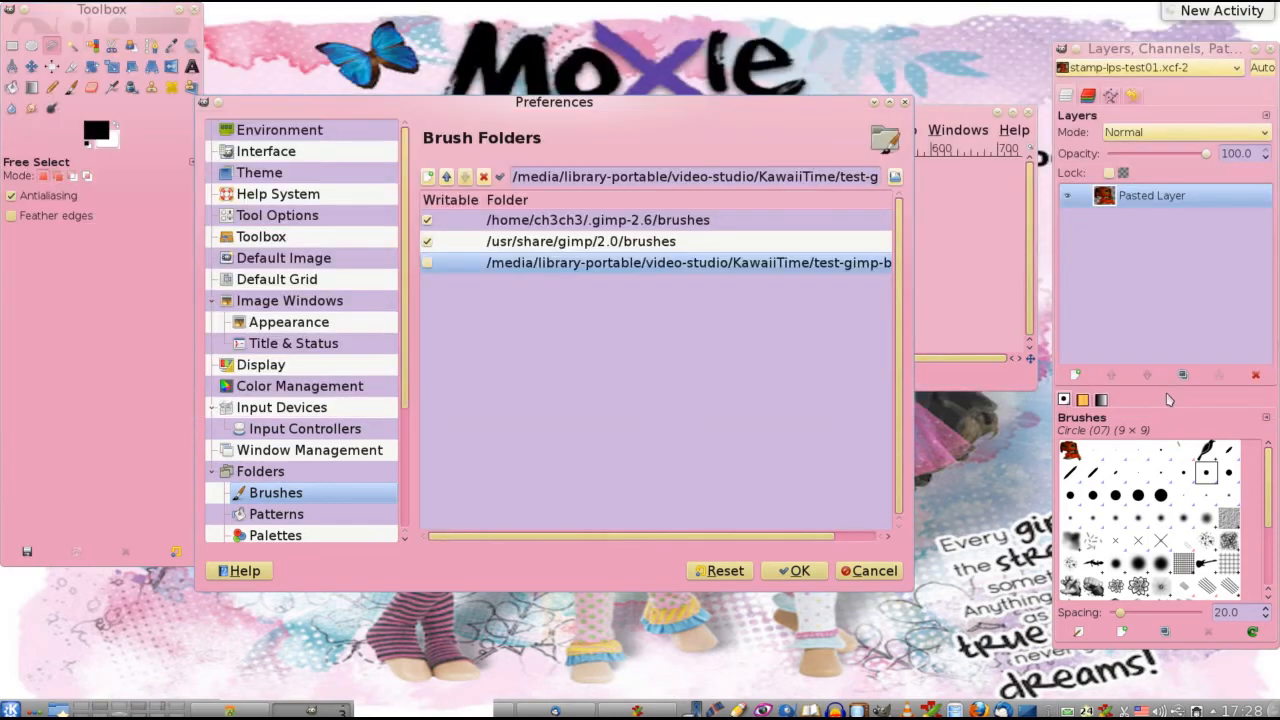
- Make the added test-gimp-brushes folder writable and apply the preferences
left_click(428, 265)
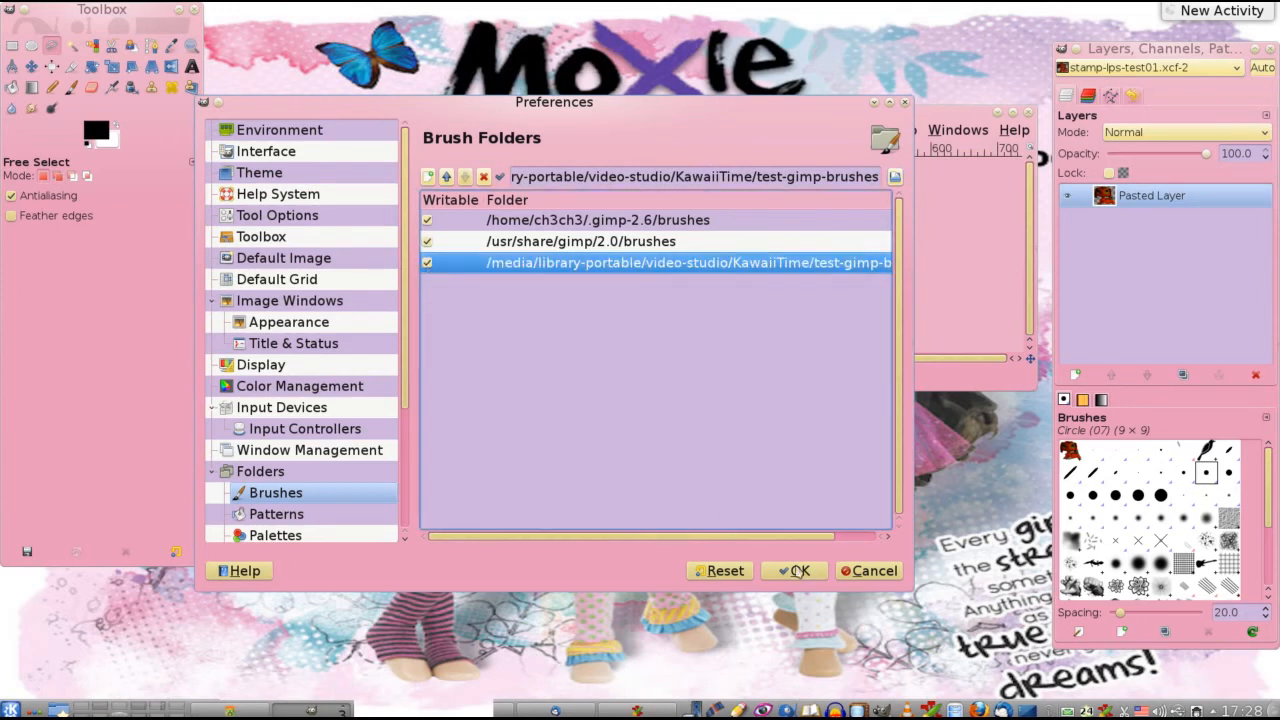
left_click(797, 570)
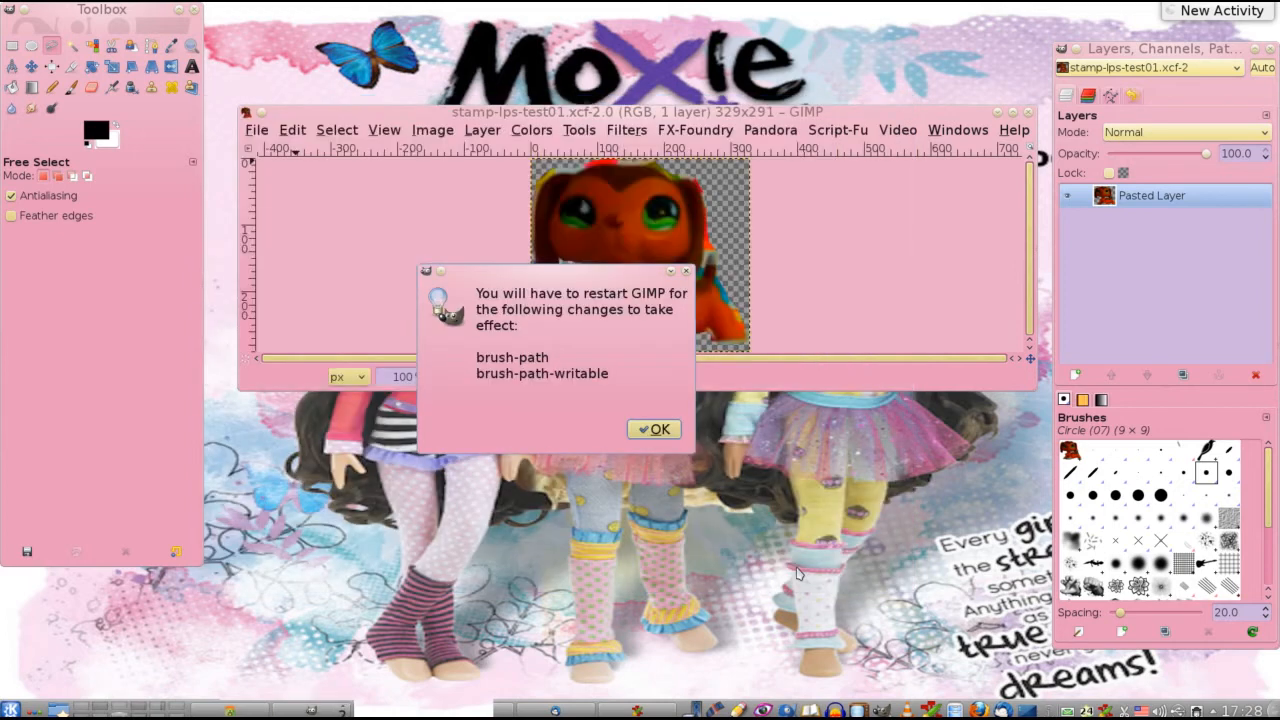
left_click(660, 430)
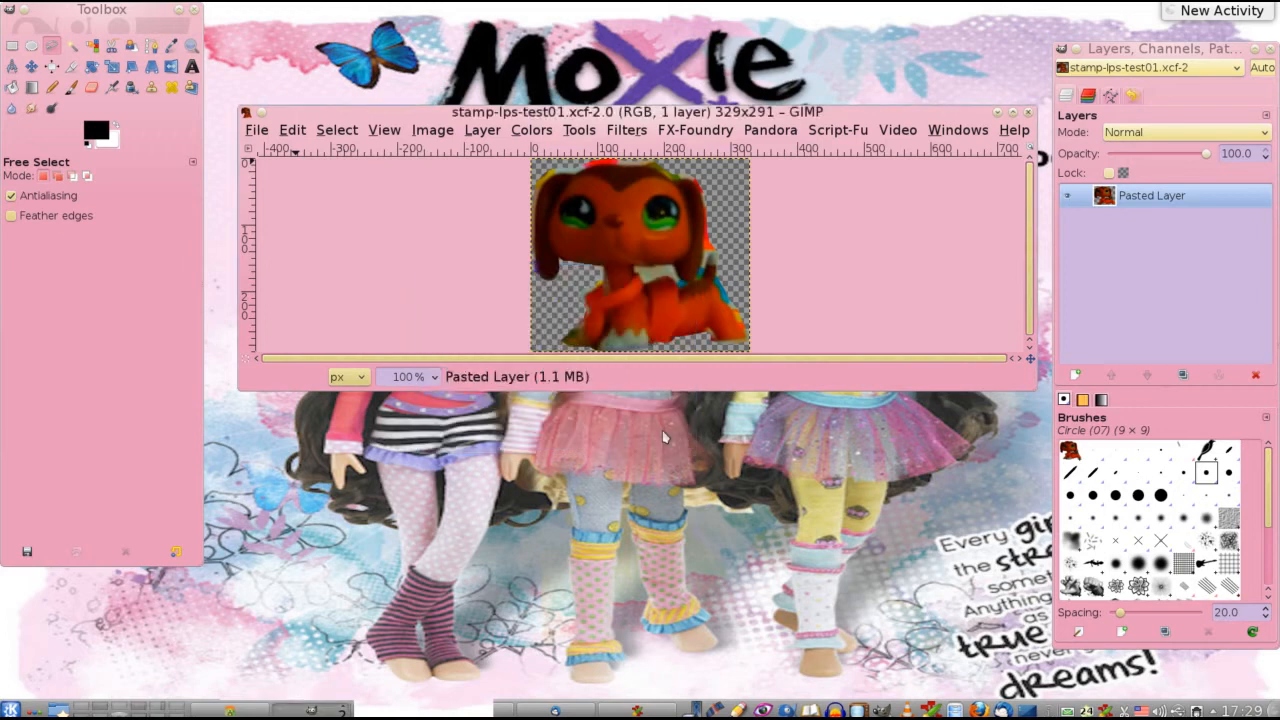
- Close the dog image and restart GIMP so the new brush folder is loaded
left_click(1028, 112)
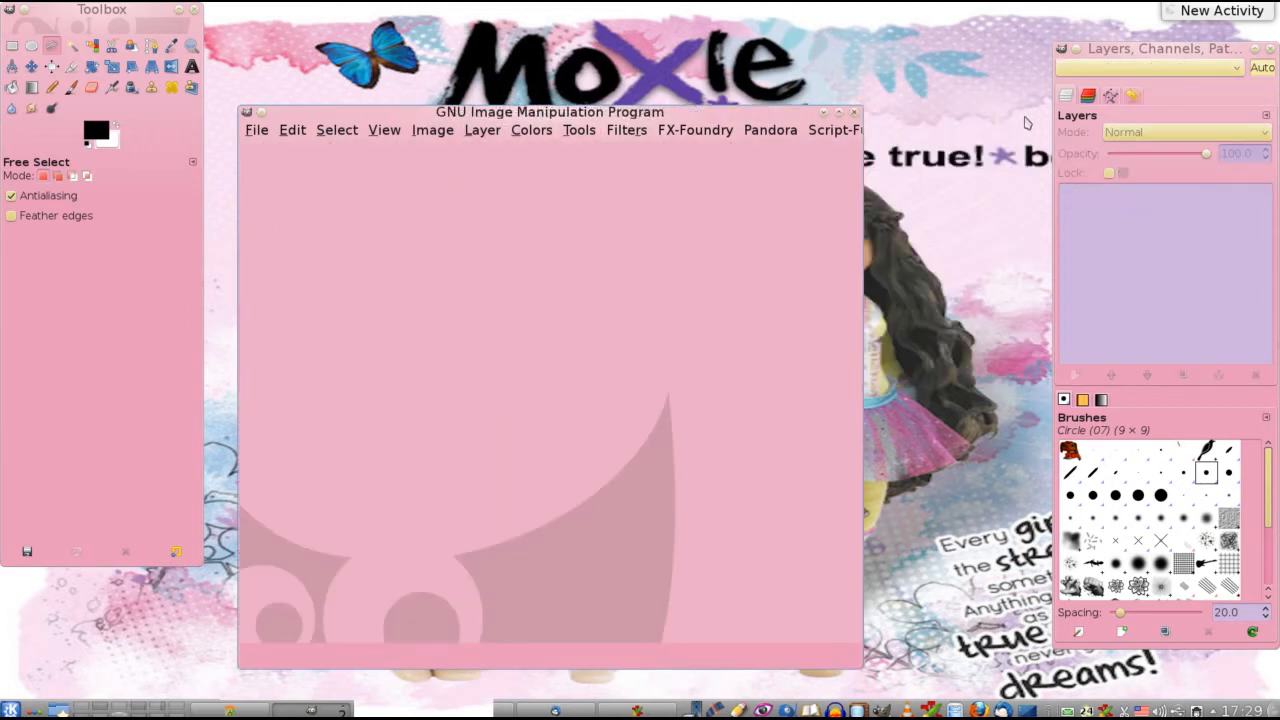
left_click(857, 113)
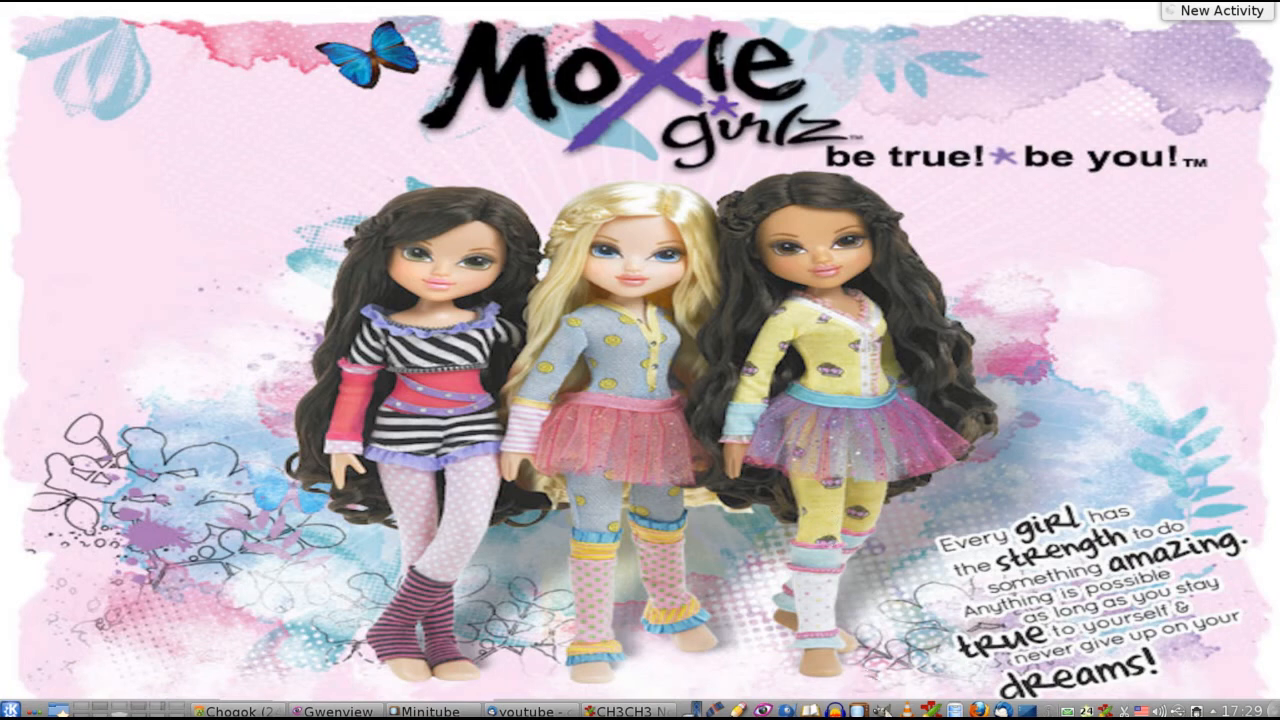
left_click(881, 711)
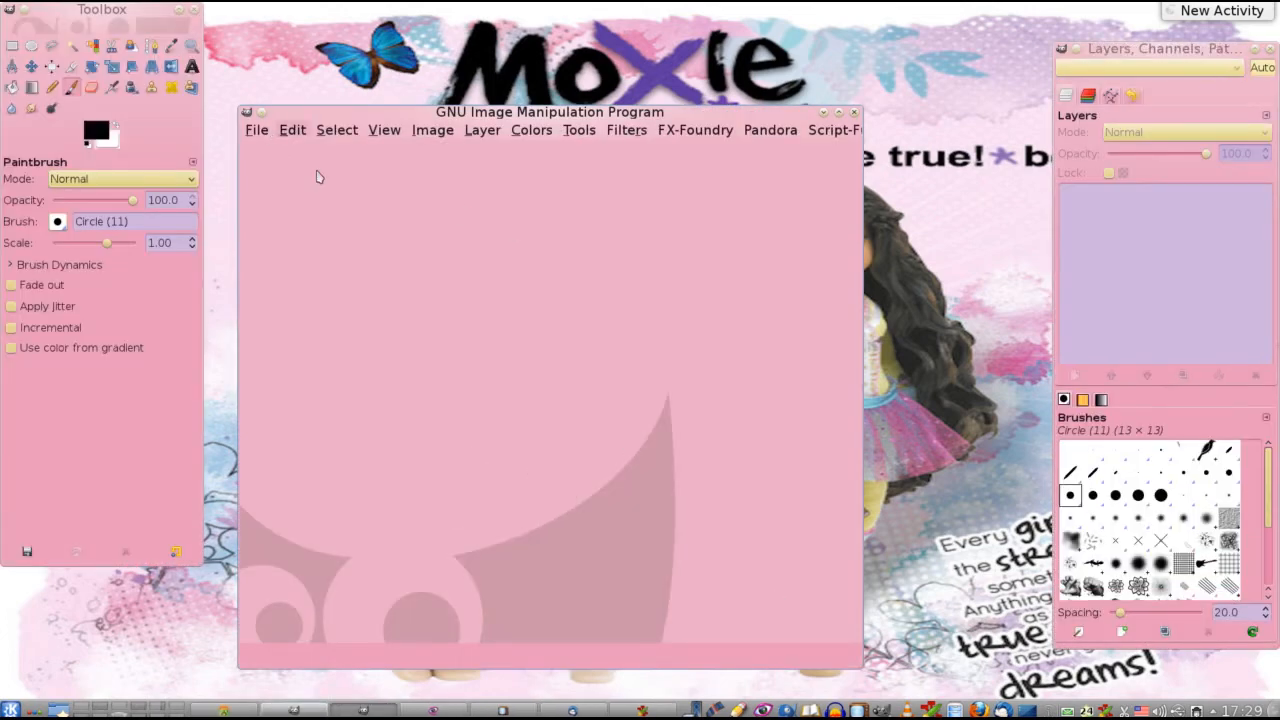
- Look through the brush list for the dog stamp and refresh the brushes
scroll(1270, 492, "down", 3)
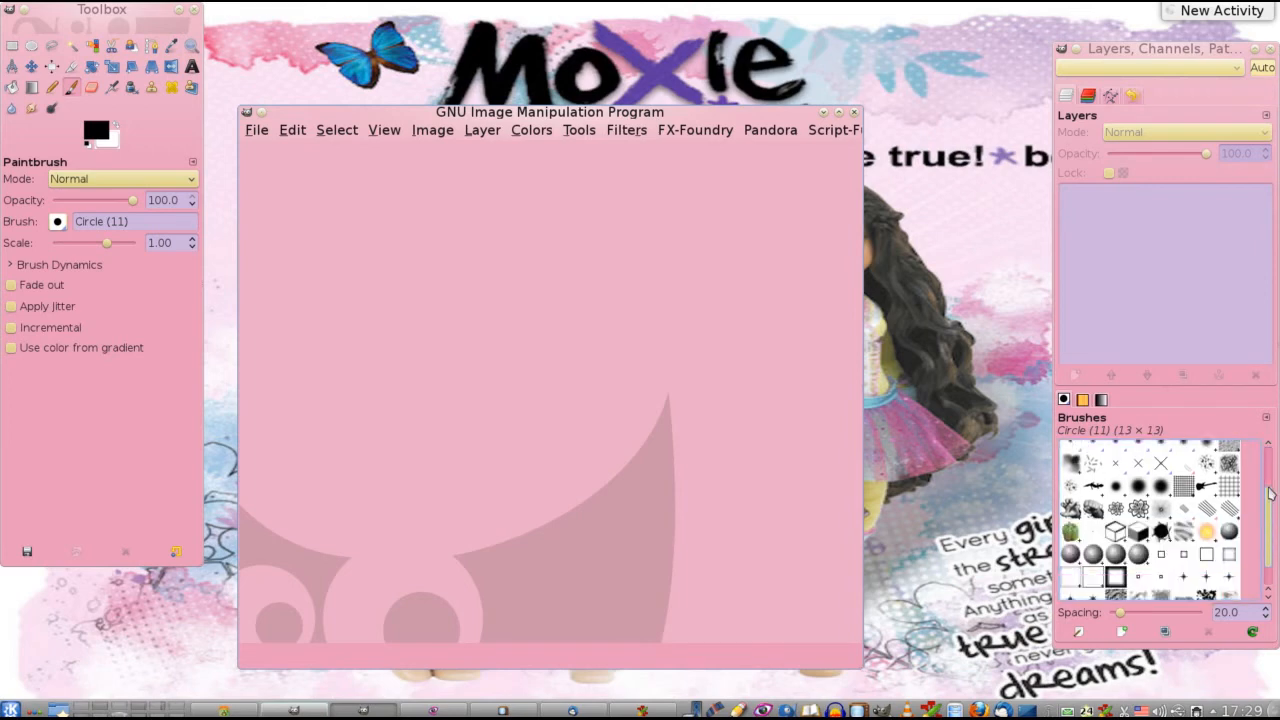
scroll(1270, 492, "down", 2)
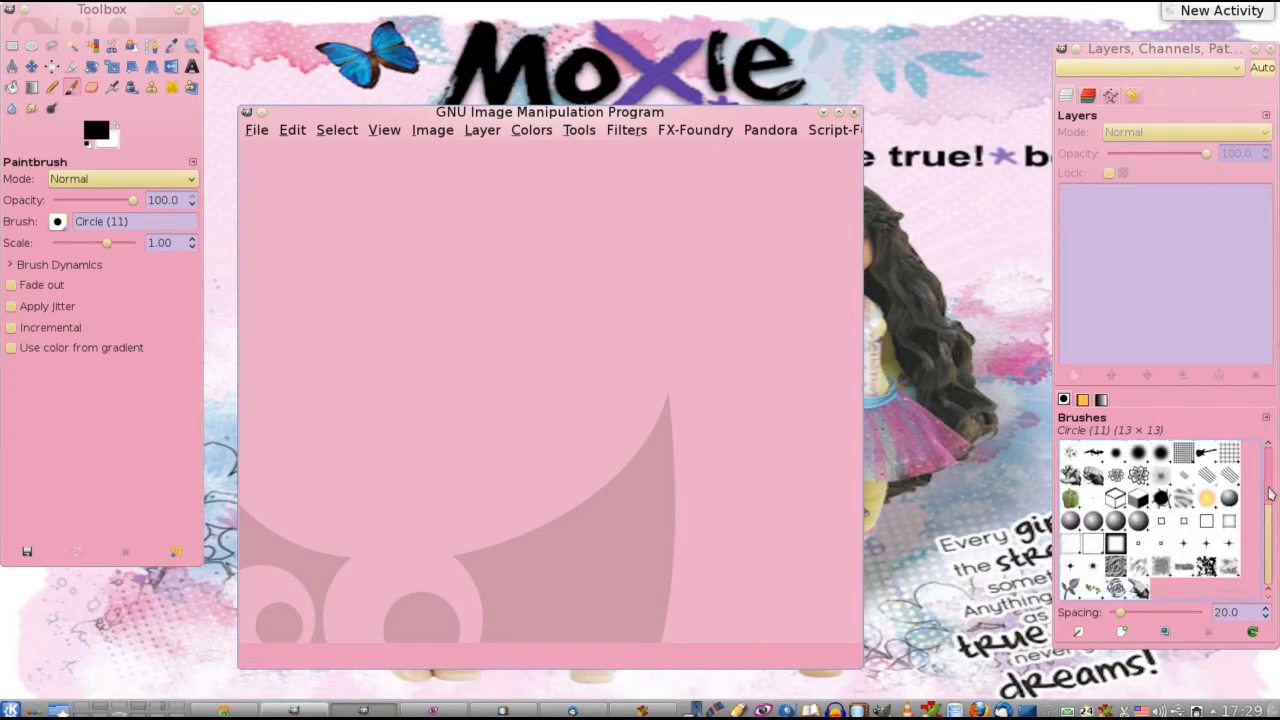
scroll(1270, 492, "up", 5)
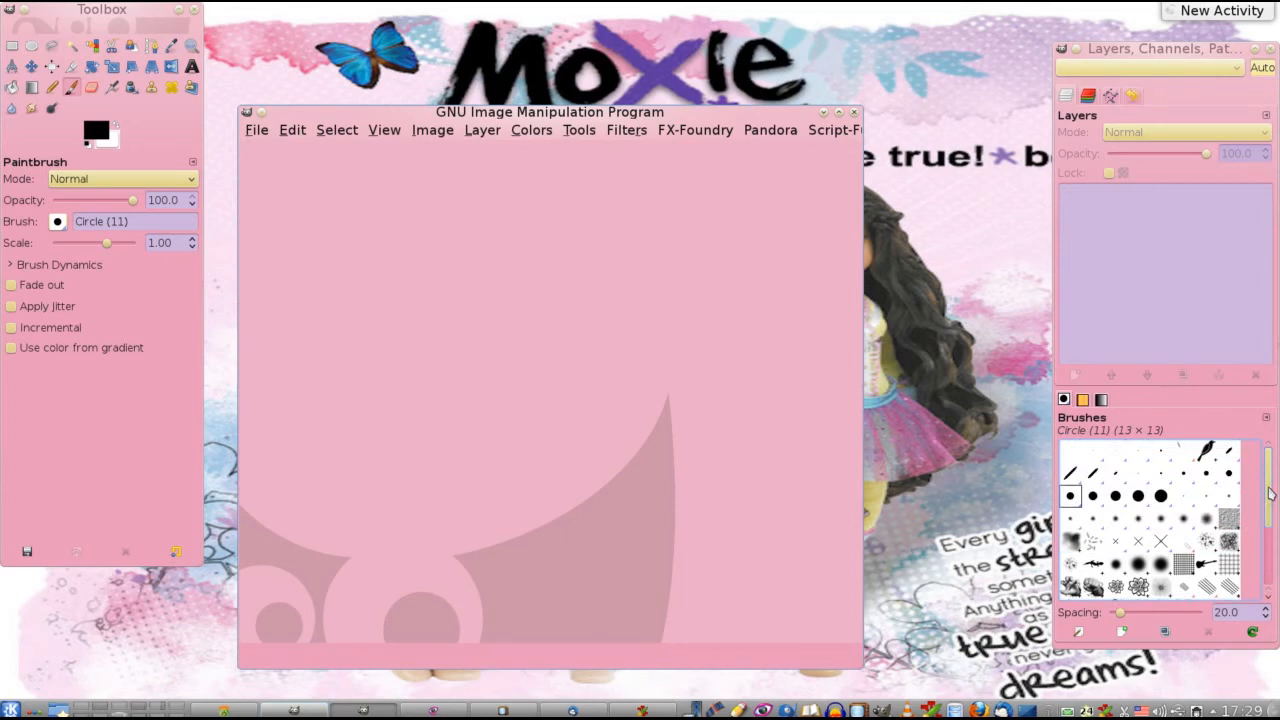
left_click(1254, 634)
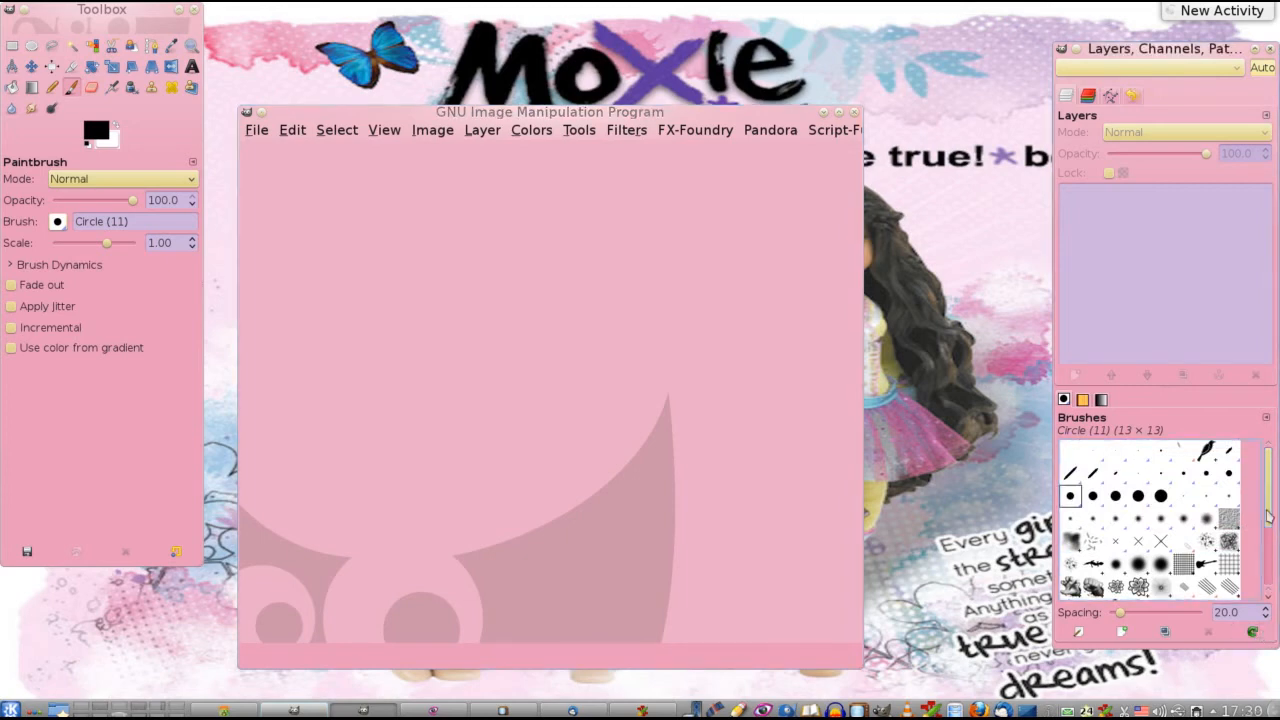
left_click_drag(1268, 515, 1272, 576)
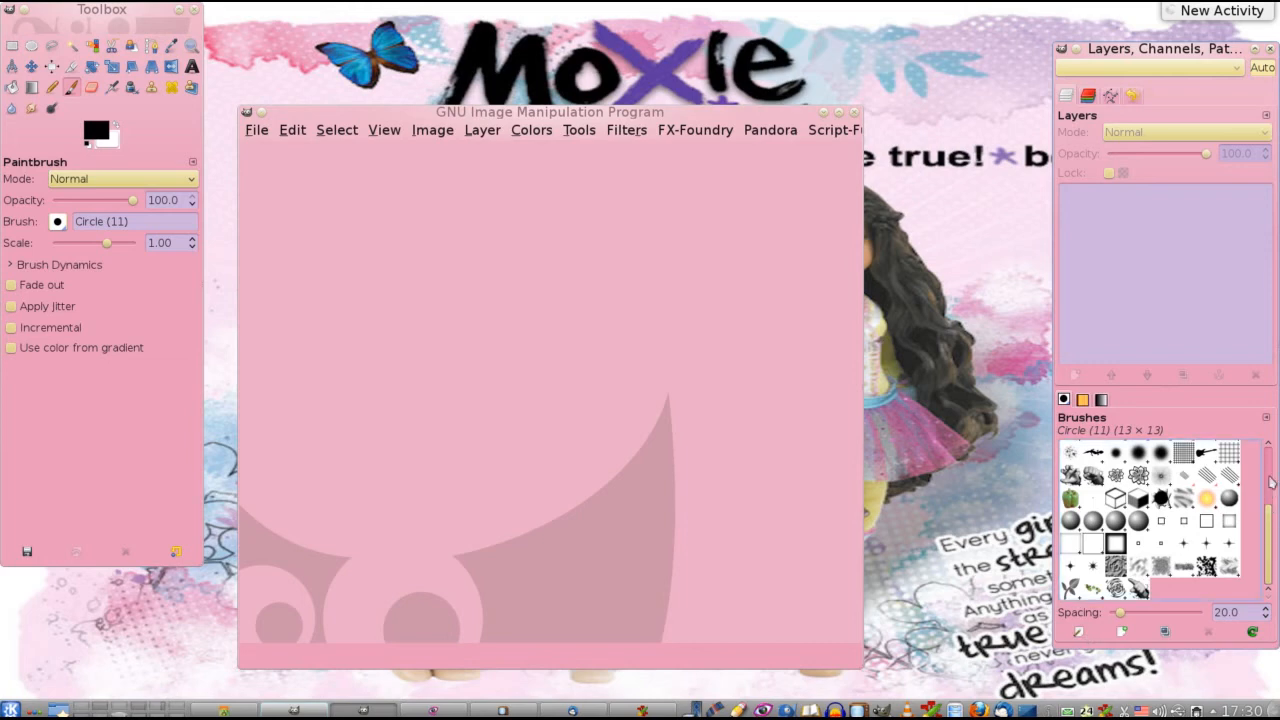
scroll(1272, 482, "up", 5)
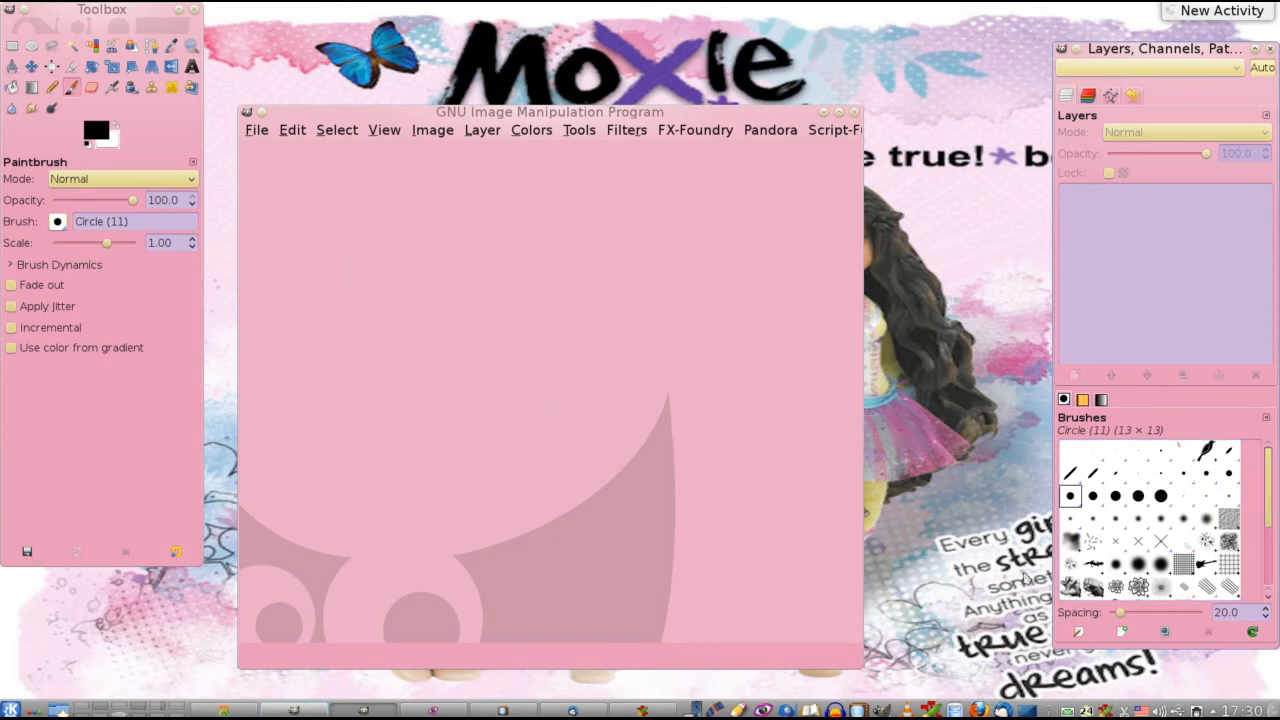
- Create a new brush with default settings, close its editor and look through the brush list again
left_click(1117, 632)
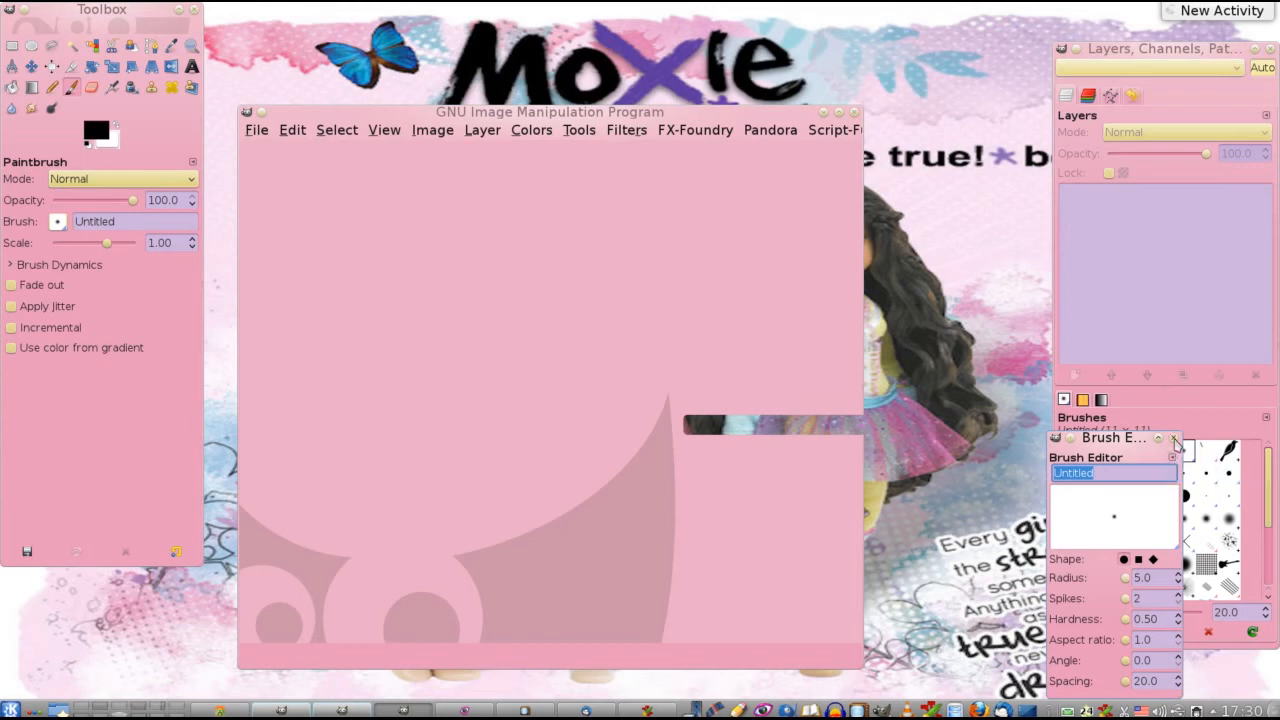
left_click(1173, 438)
scroll(1272, 553, "down", 3)
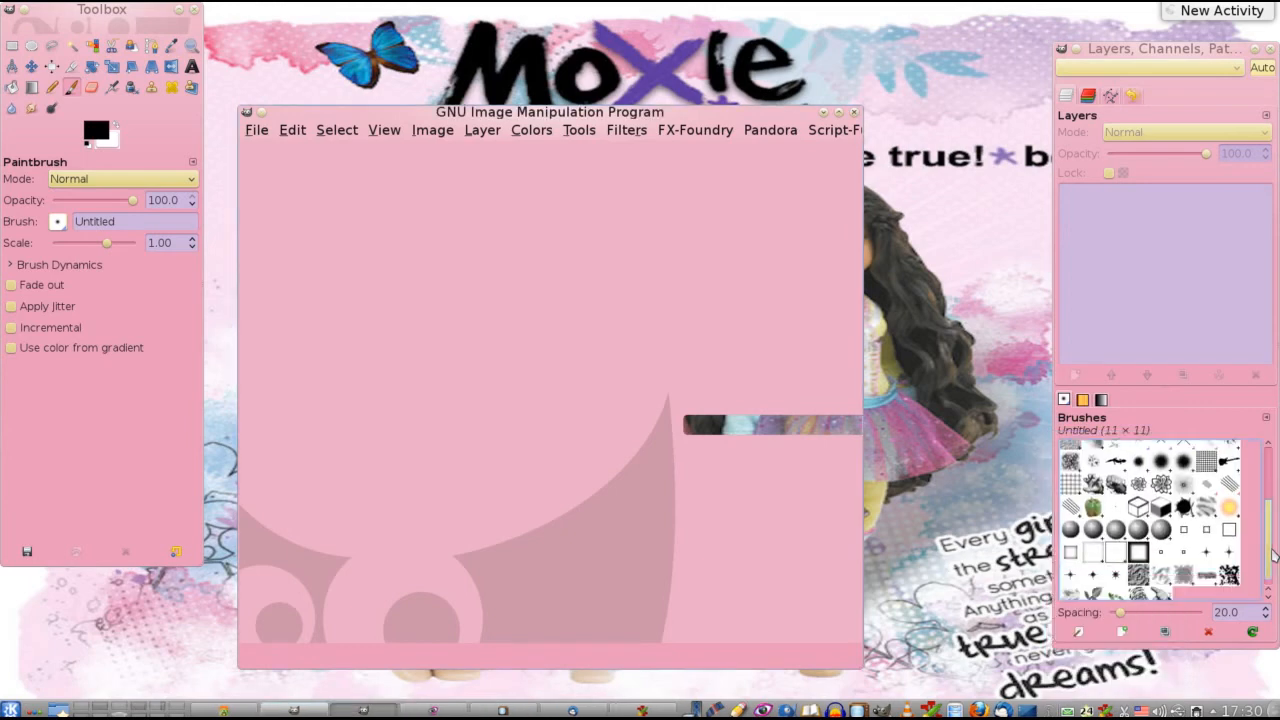
scroll(1272, 553, "down", 1)
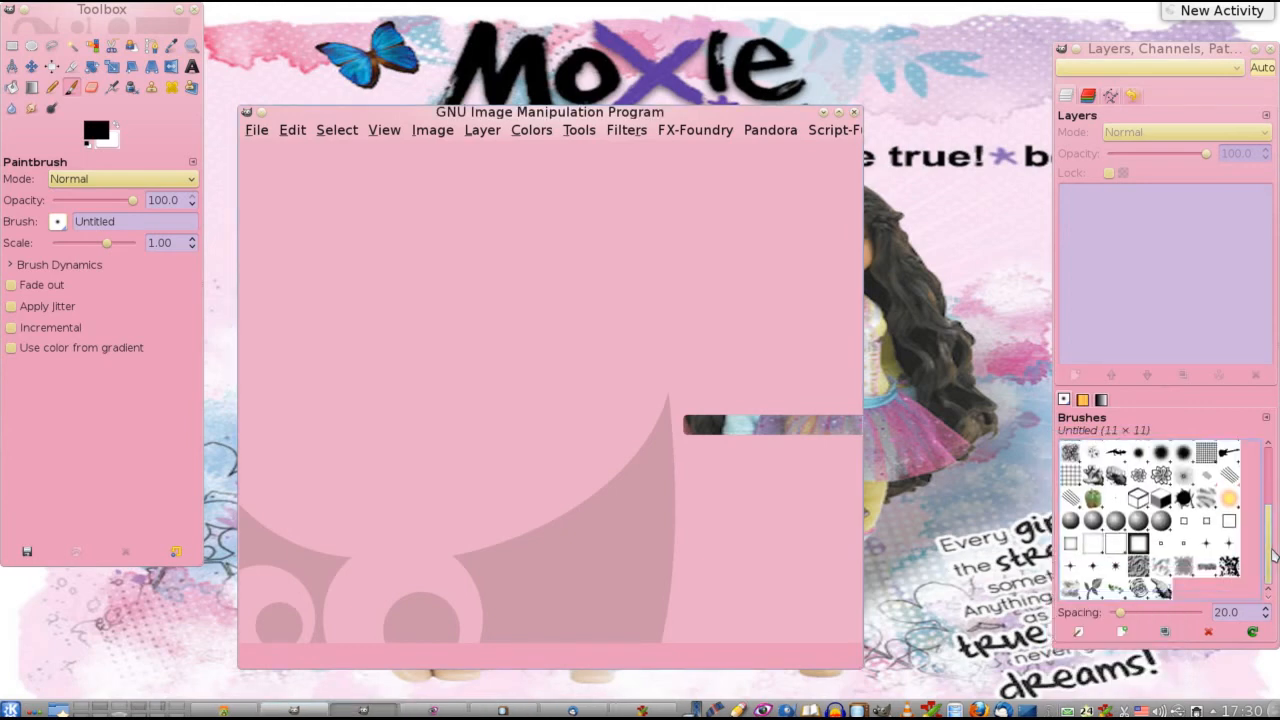
scroll(1258, 497, "up", 5)
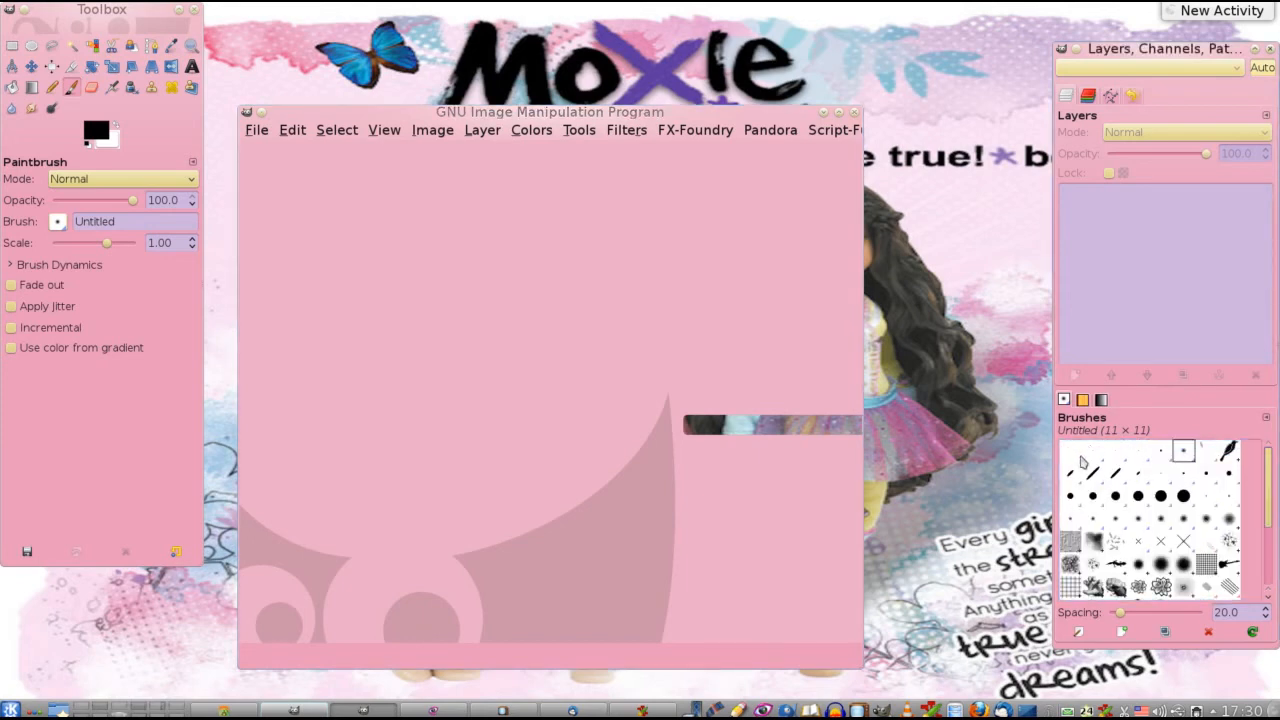
- Try to open the test-gimp-brushes folder from the recent documents and dismiss the error
left_click(256, 131)
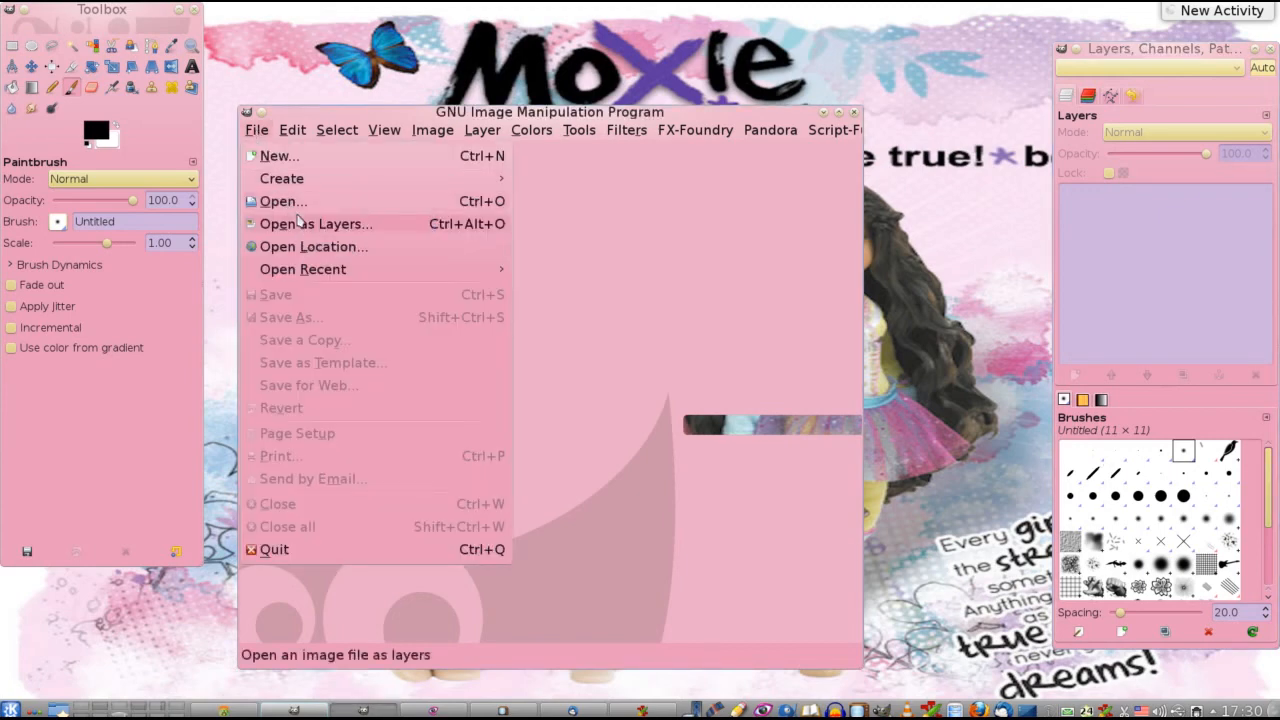
mouse_move(337, 271)
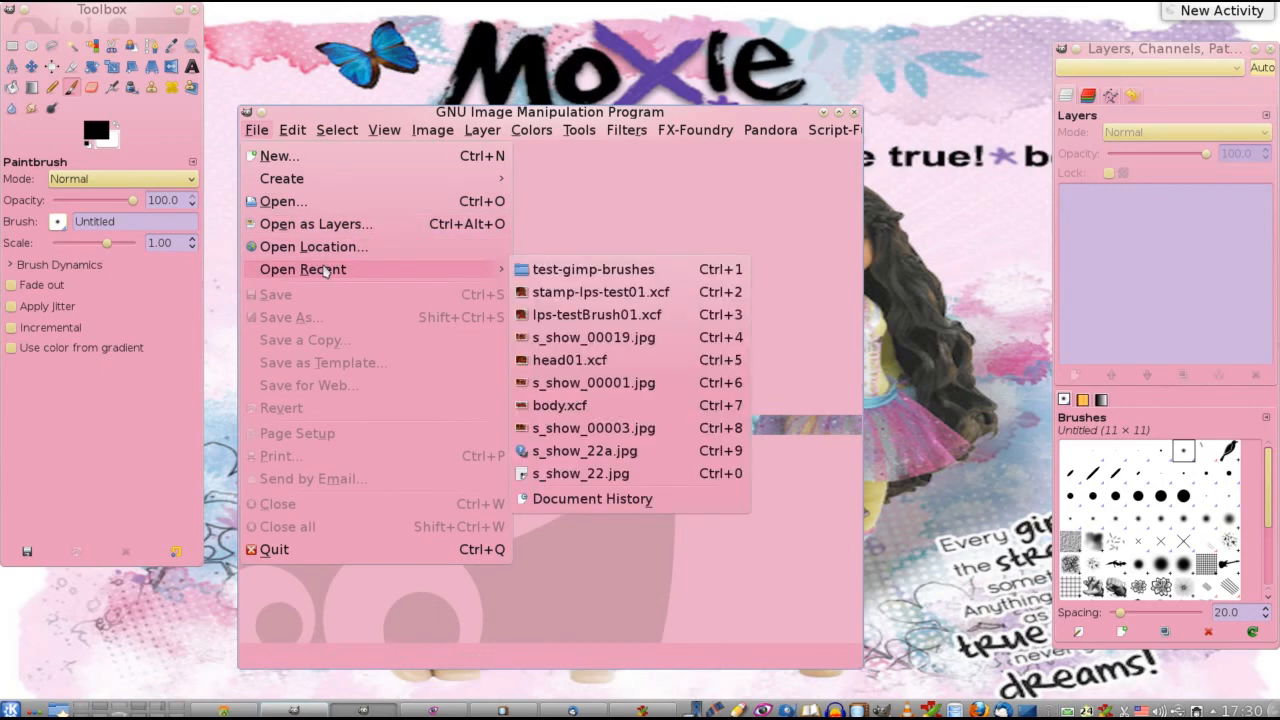
left_click(603, 278)
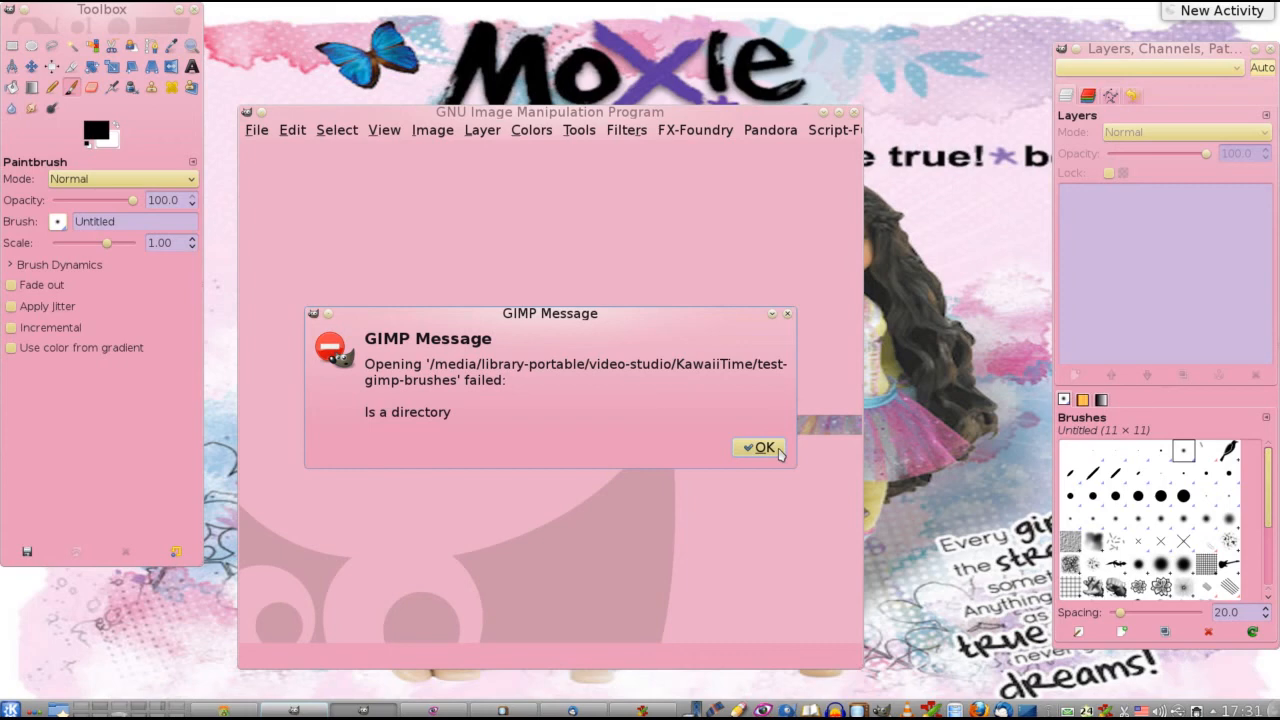
left_click(778, 452)
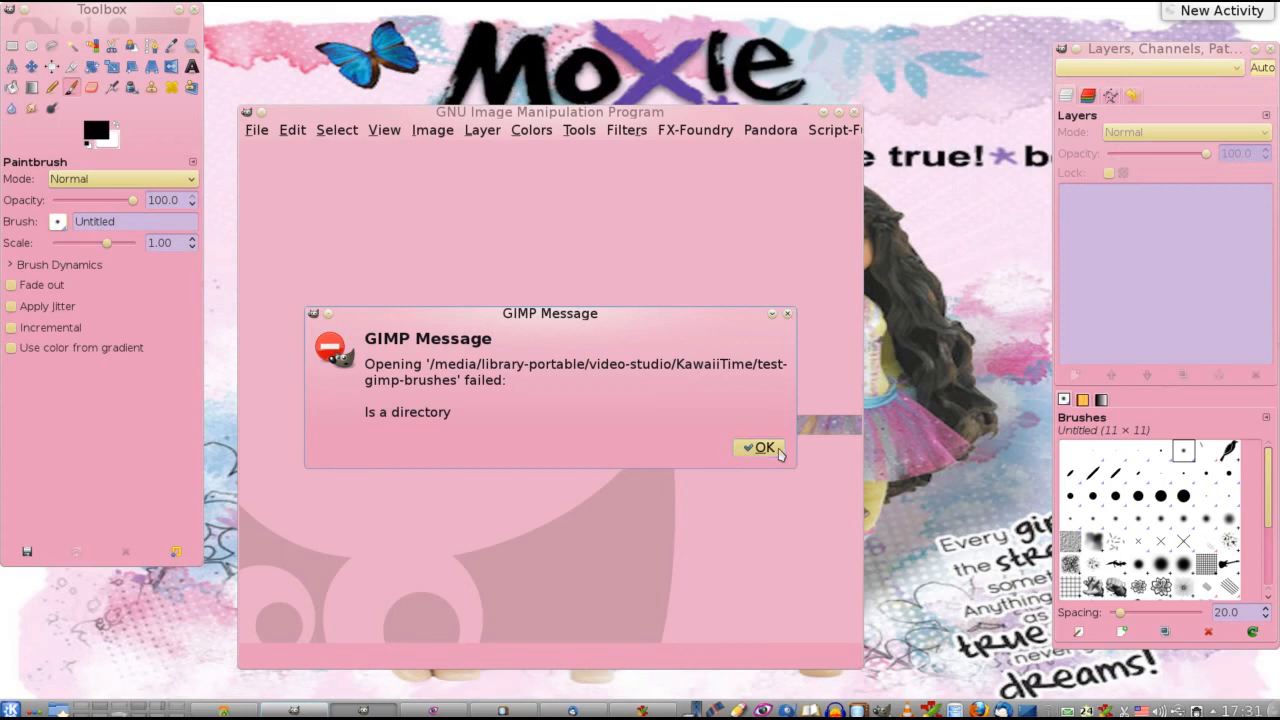
- Reopen the recently used dog image stamp-lps-test01.xcf
left_click(256, 131)
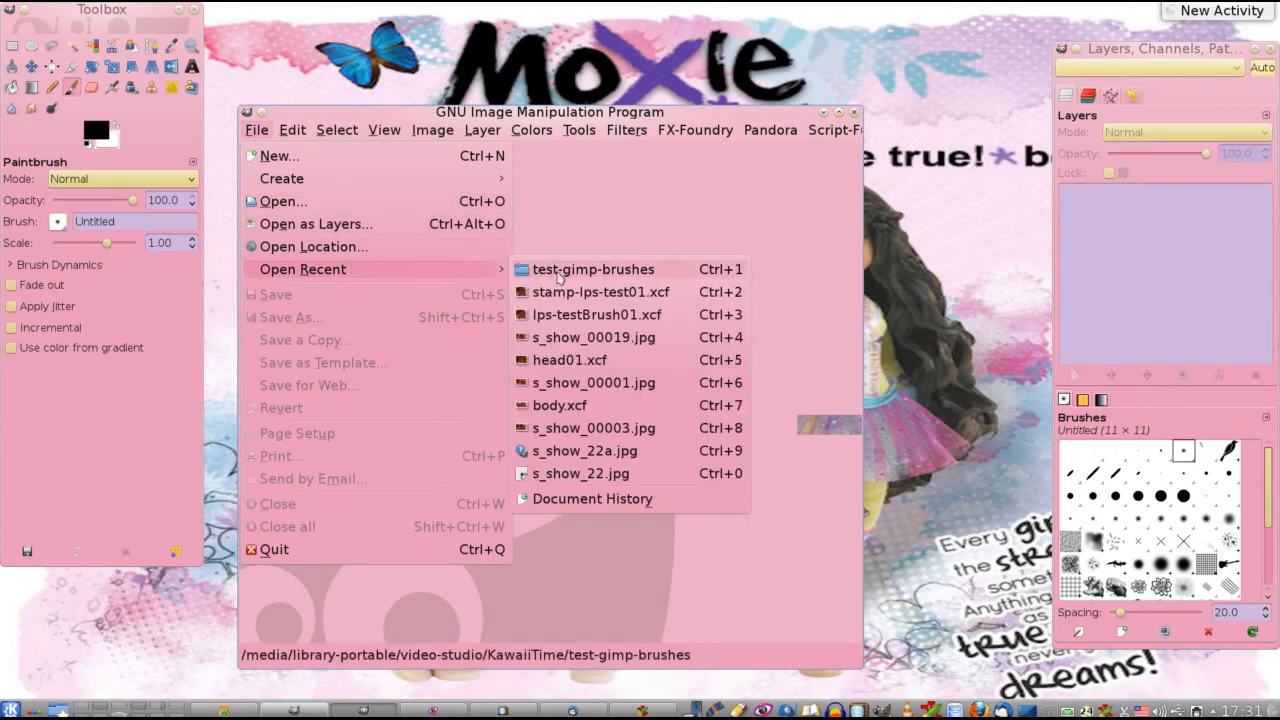
left_click(563, 292)
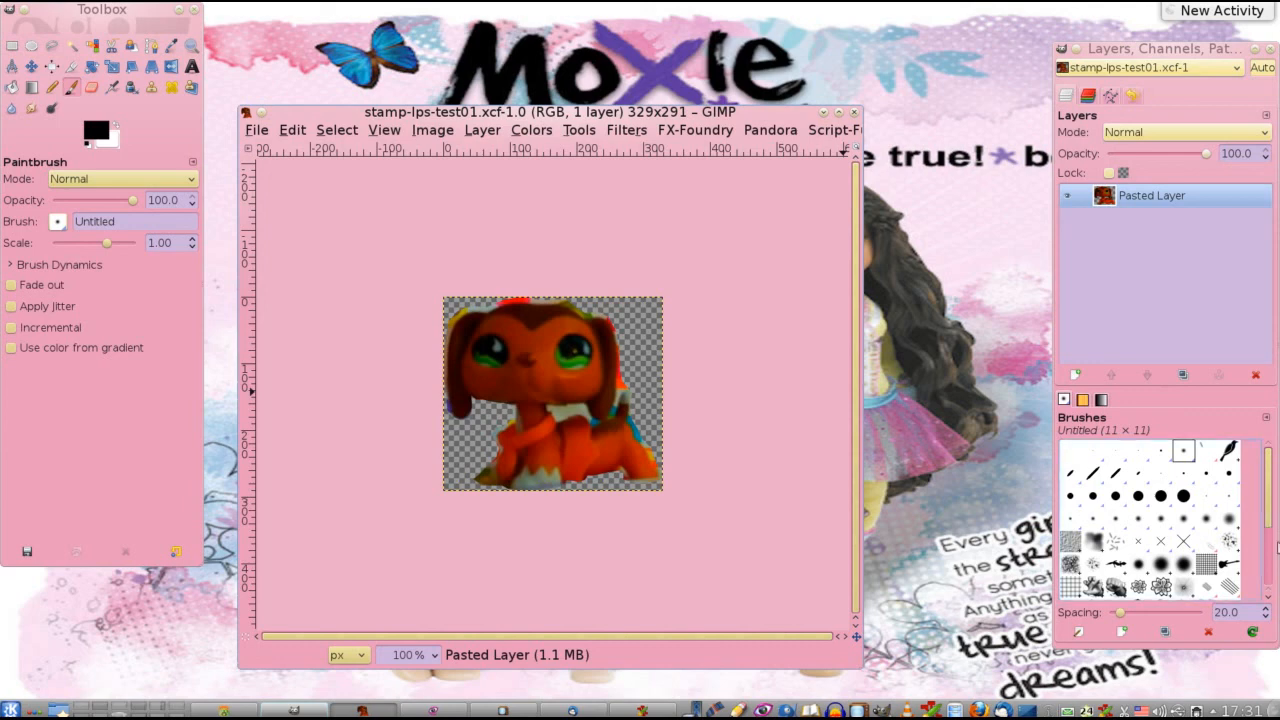
- Look for the dog stamp among the brushes, browse the patterns and gradients, and return to the brush list
scroll(1274, 540, "down", 3)
scroll(1274, 540, "down", 3)
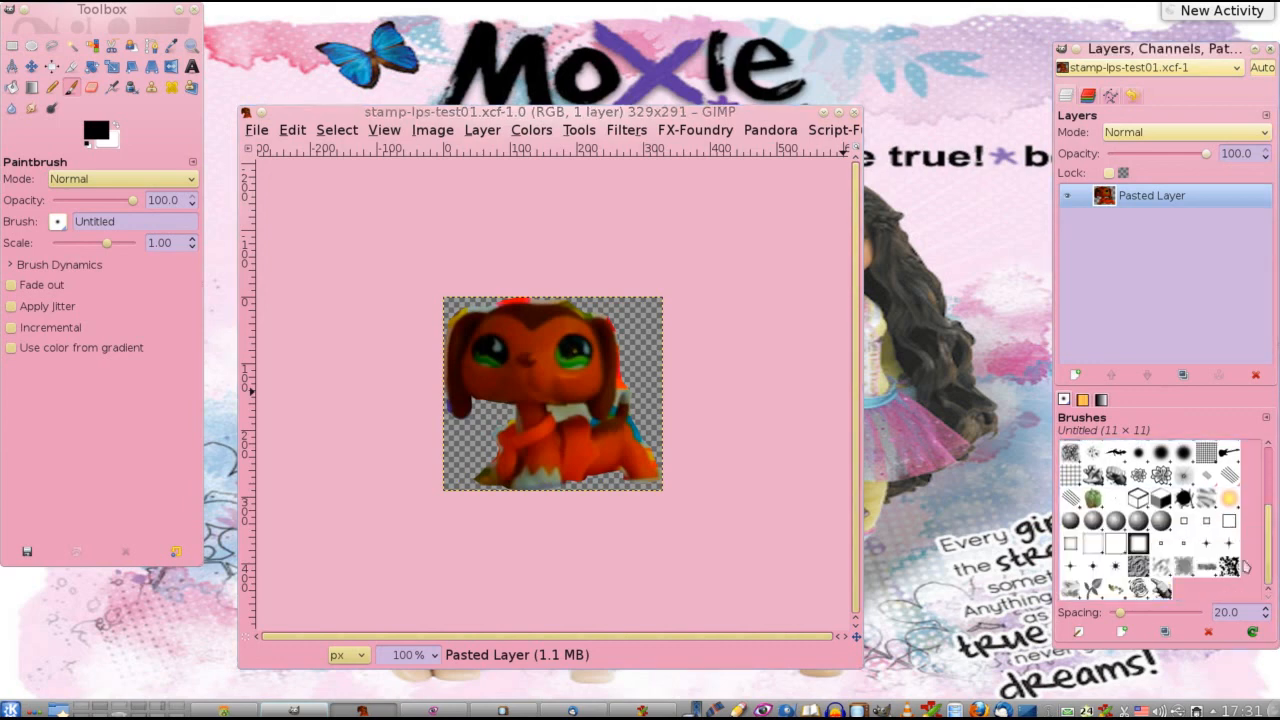
left_click(1086, 402)
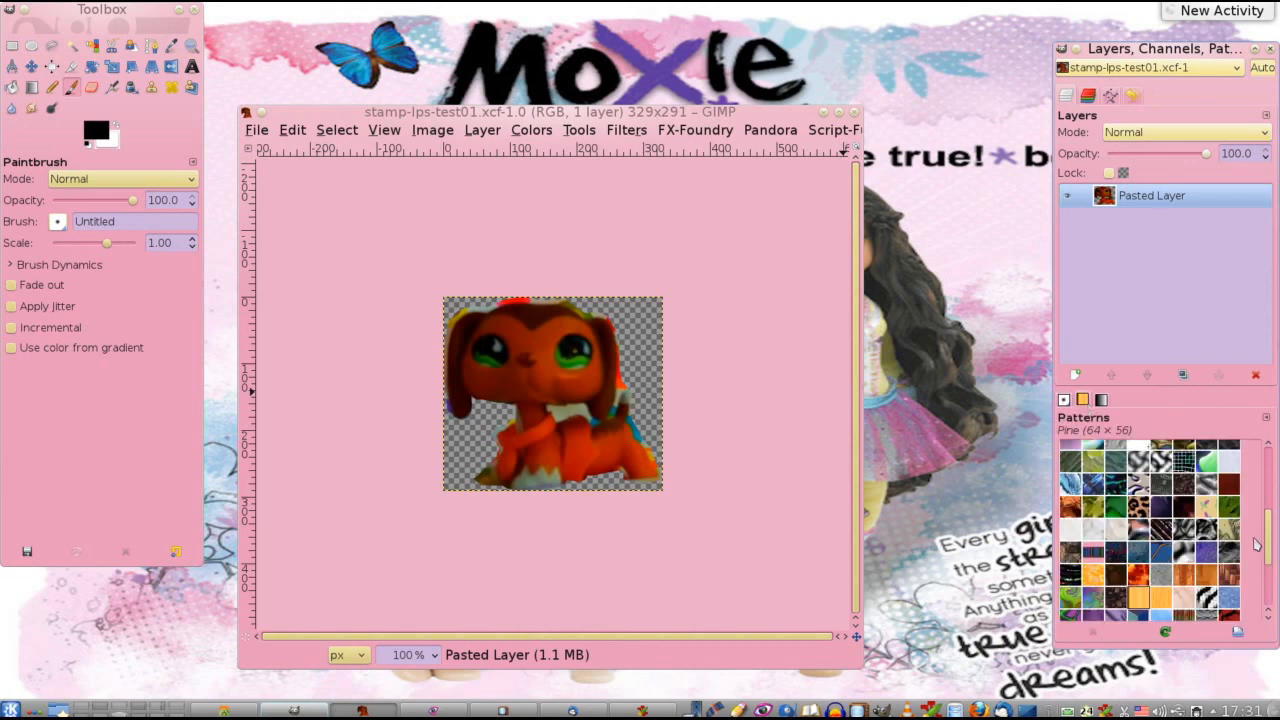
scroll(1266, 560, "down", 5)
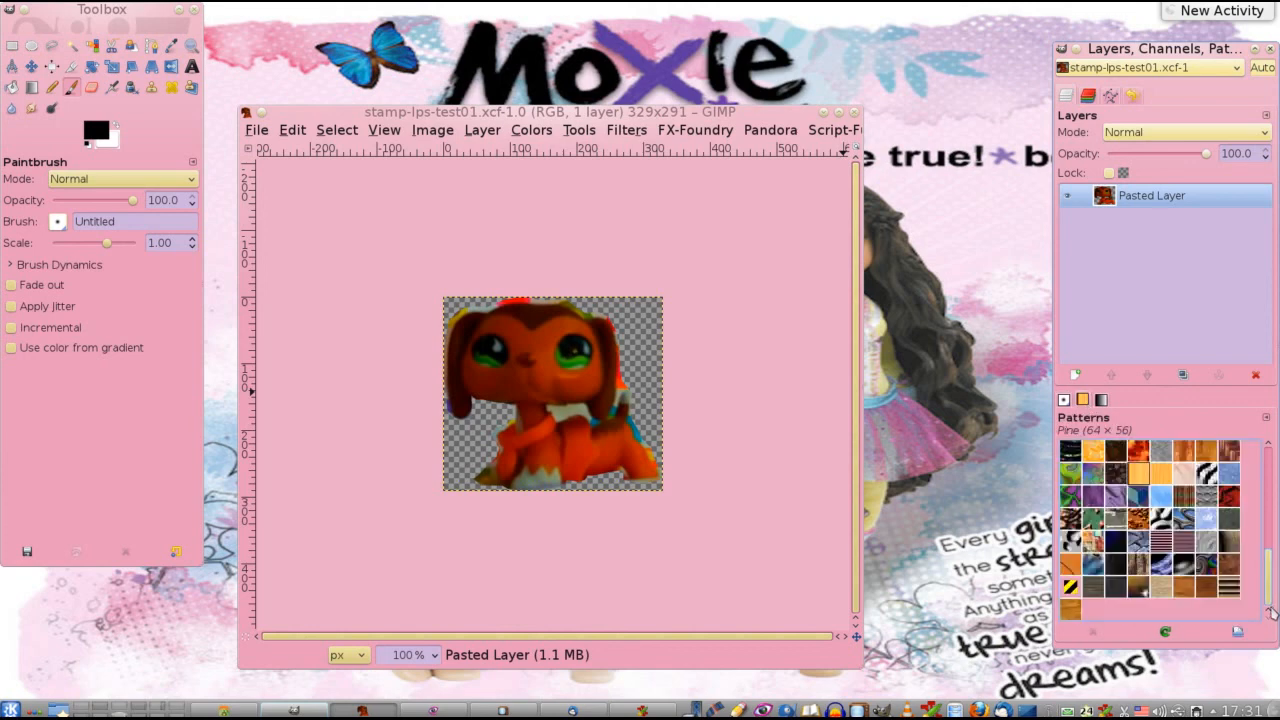
left_click_drag(1268, 578, 1266, 458)
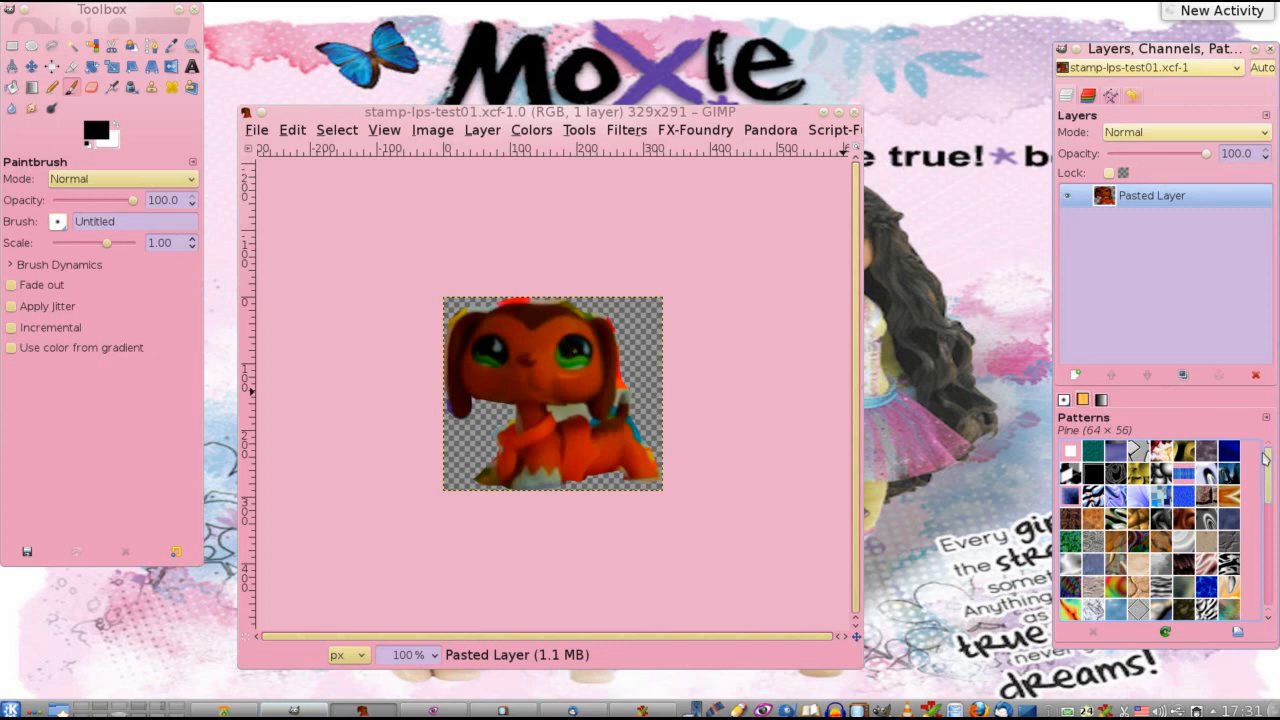
left_click(1102, 403)
left_click(1064, 400)
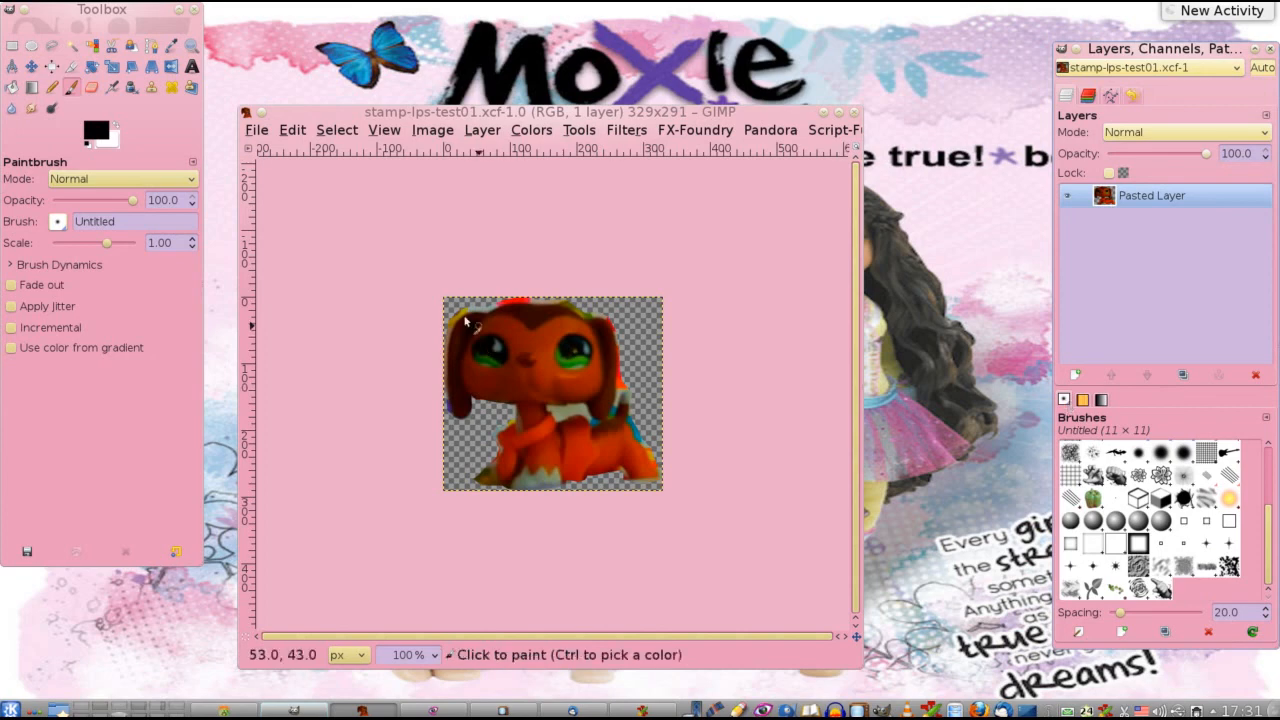
- Bring up the brush folder preferences and check the full path of the test-gimp-brushes entry
left_click(289, 133)
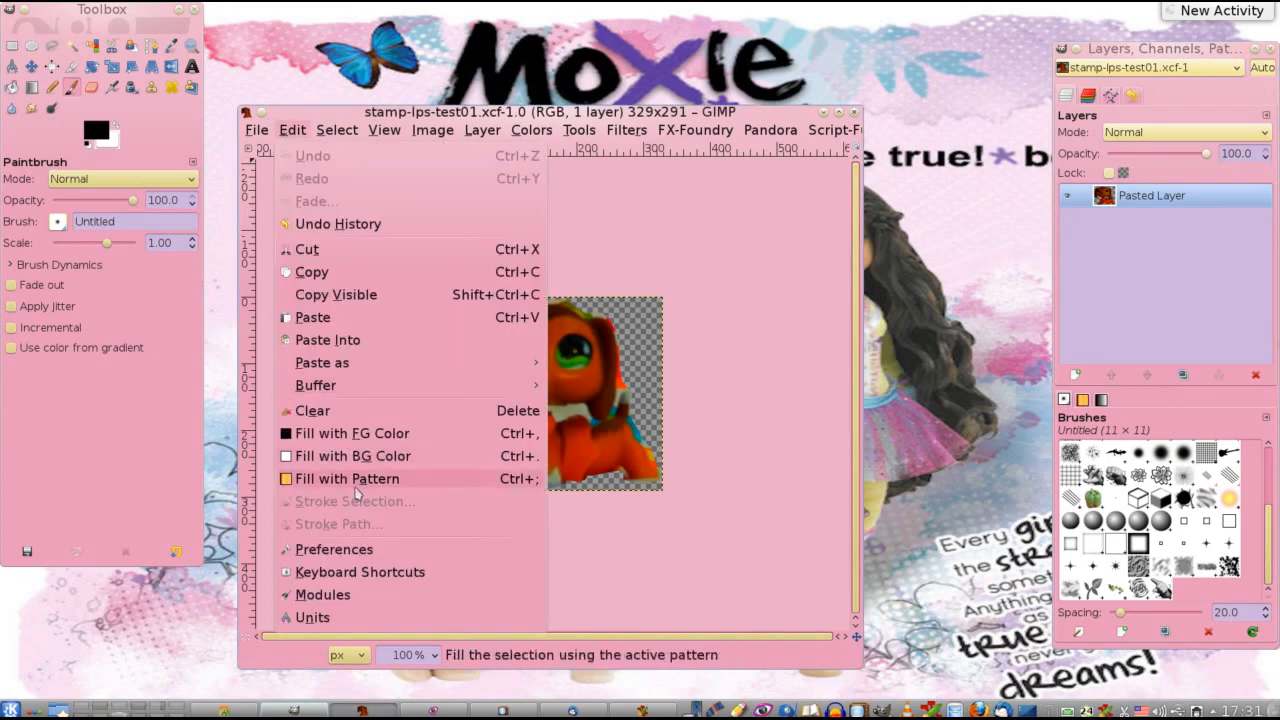
left_click(371, 557)
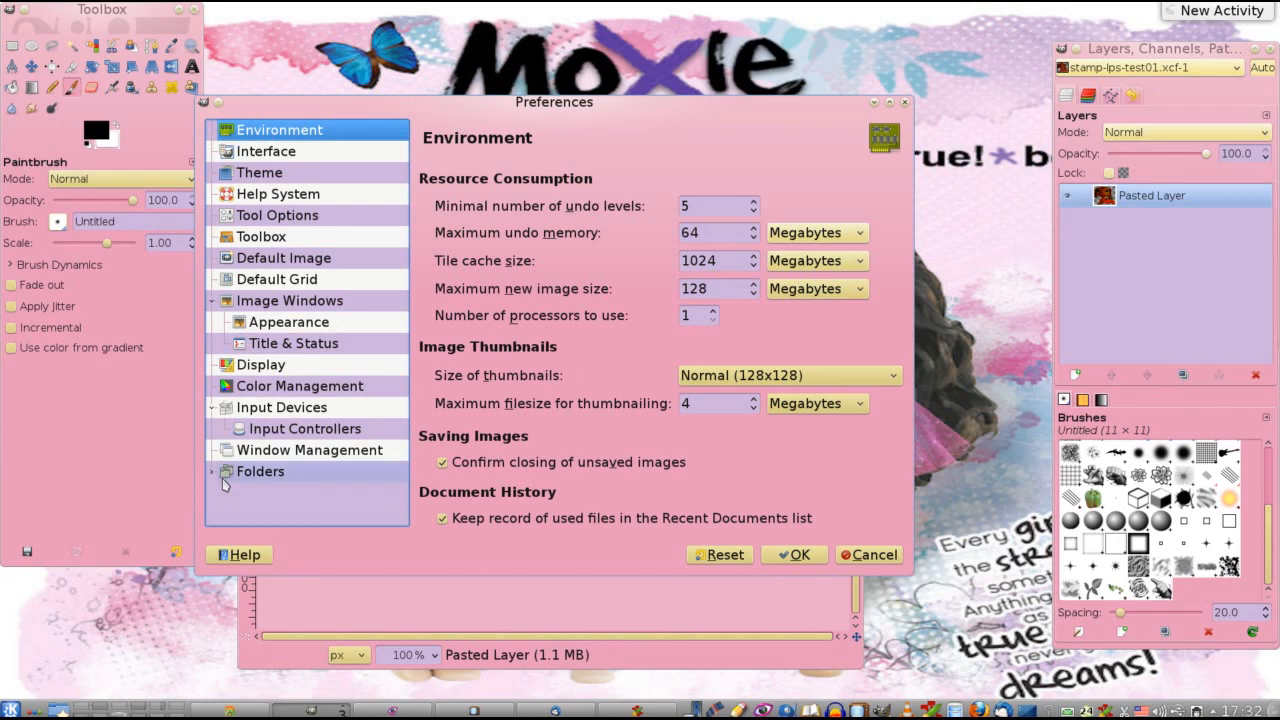
left_click(213, 471)
left_click(263, 494)
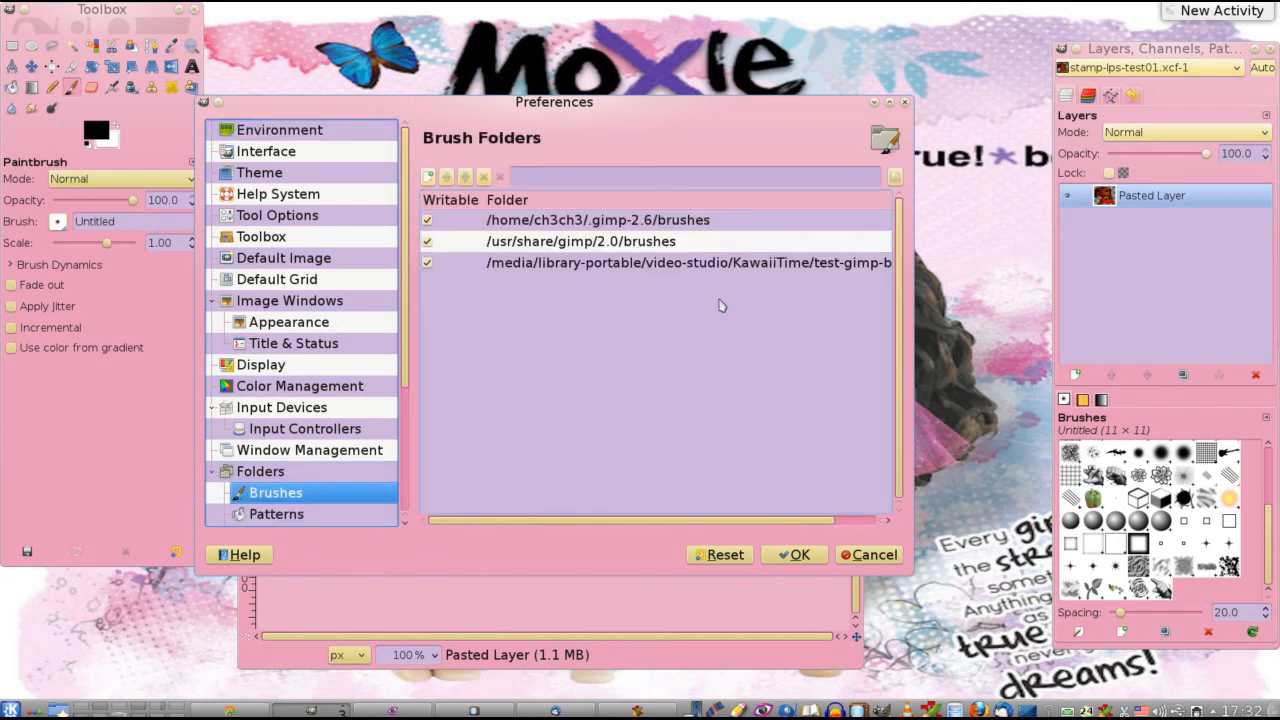
left_click(671, 265)
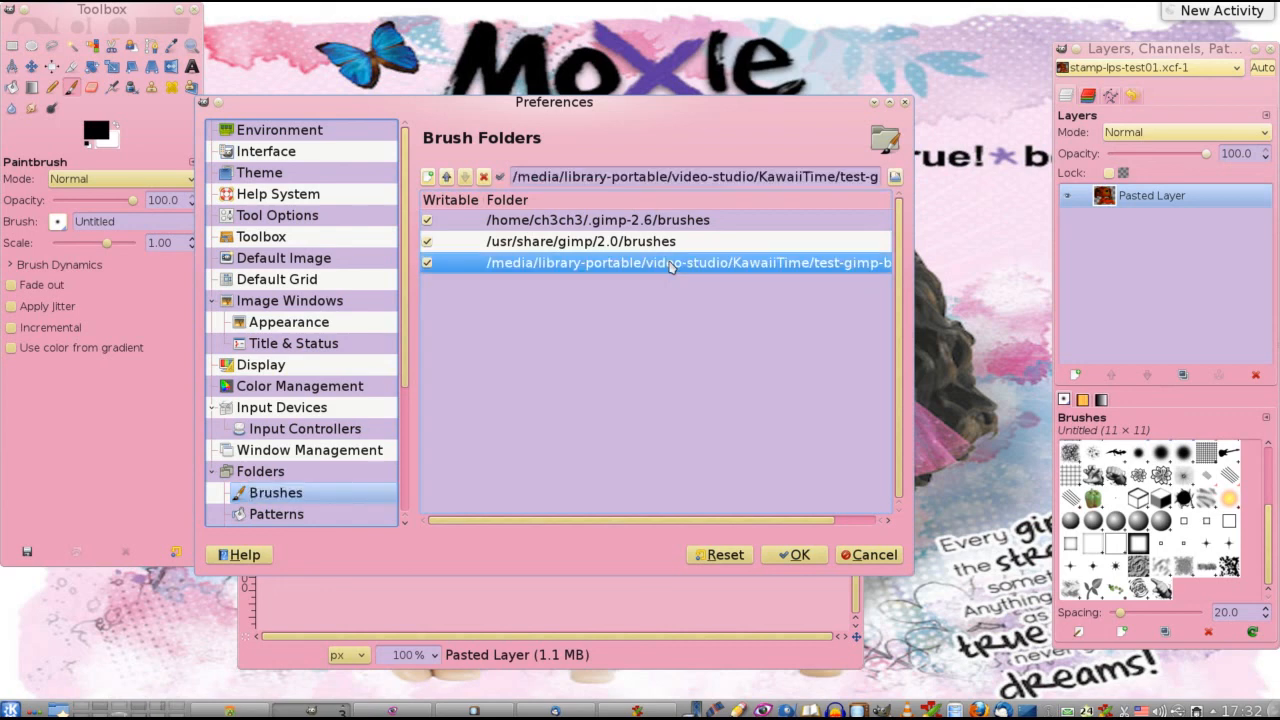
left_click(864, 521)
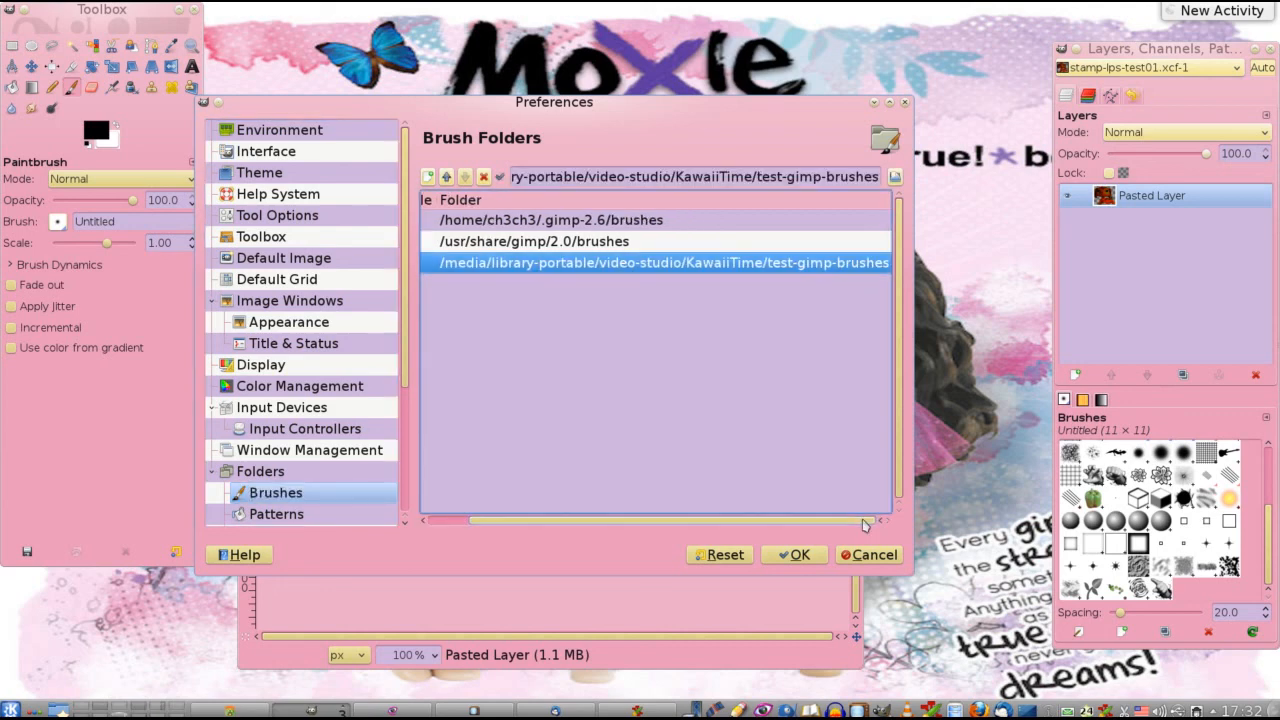